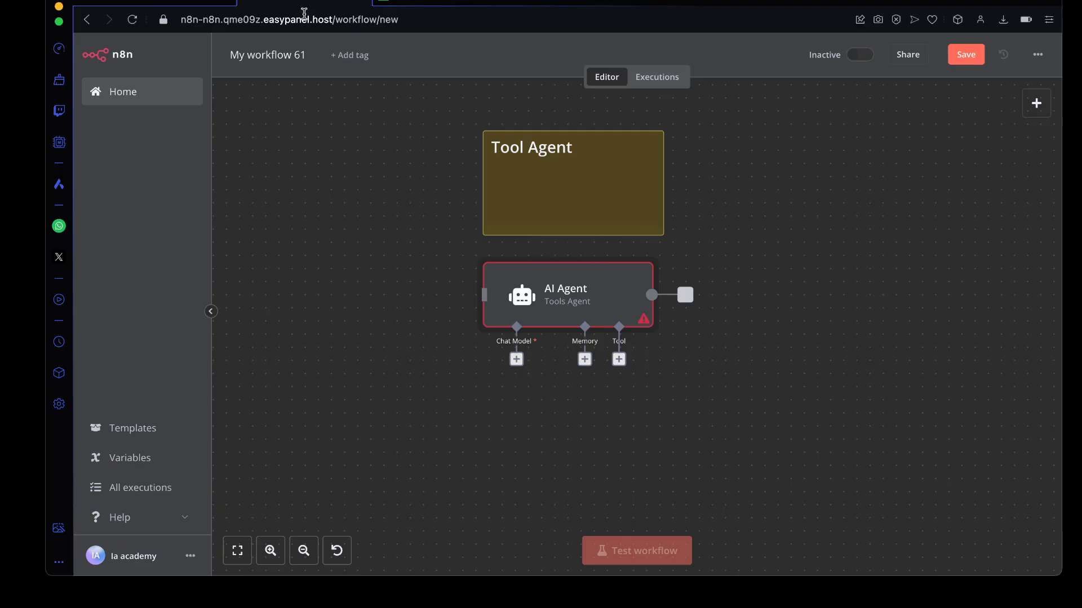
# Step: Switch to the Whimsical board and read the description card below the Tools Agent box
pyautogui.click(175, 4)
pyautogui.hscroll(-5, 326, 165)
pyautogui.scroll(5, 325, 164)
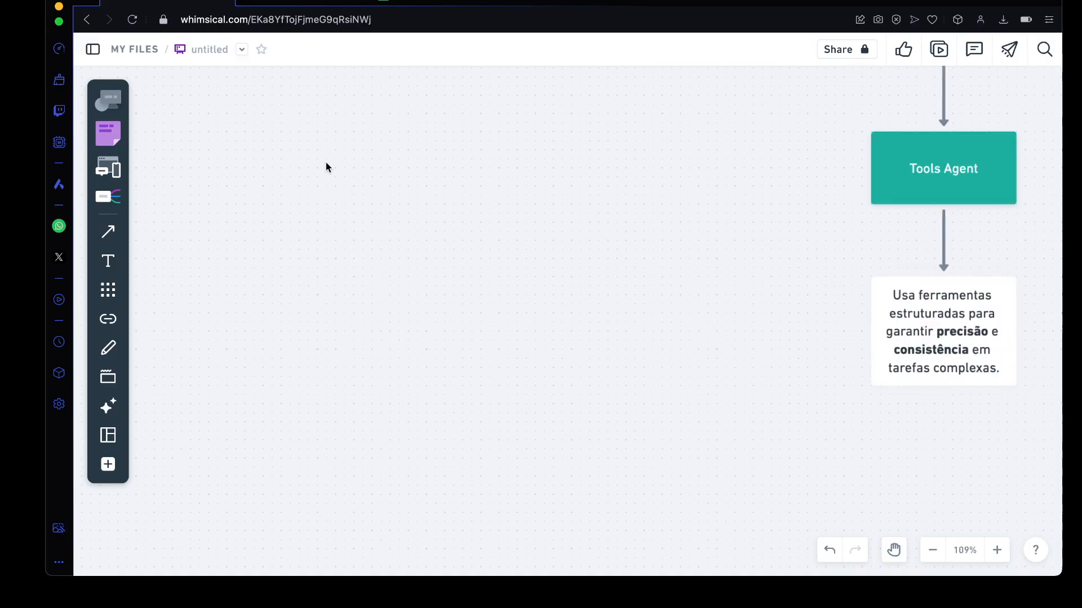
pyautogui.hscroll(5, 326, 164)
pyautogui.hscroll(3, 580, 254)
pyautogui.scroll(5, 712, 321)
pyautogui.scroll(-3, 710, 321)
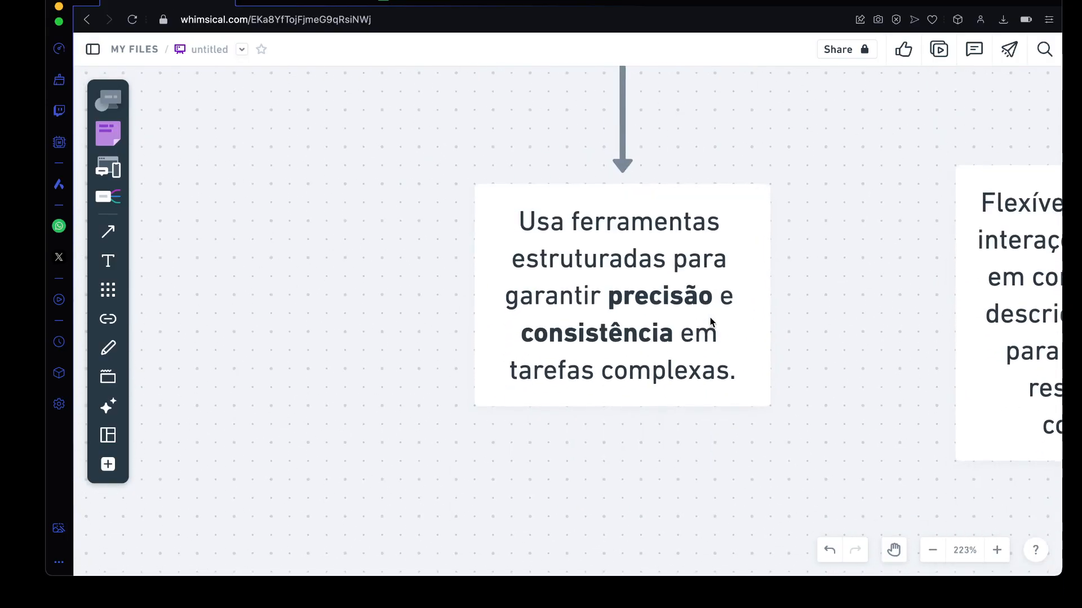
pyautogui.scroll(2, 670, 292)
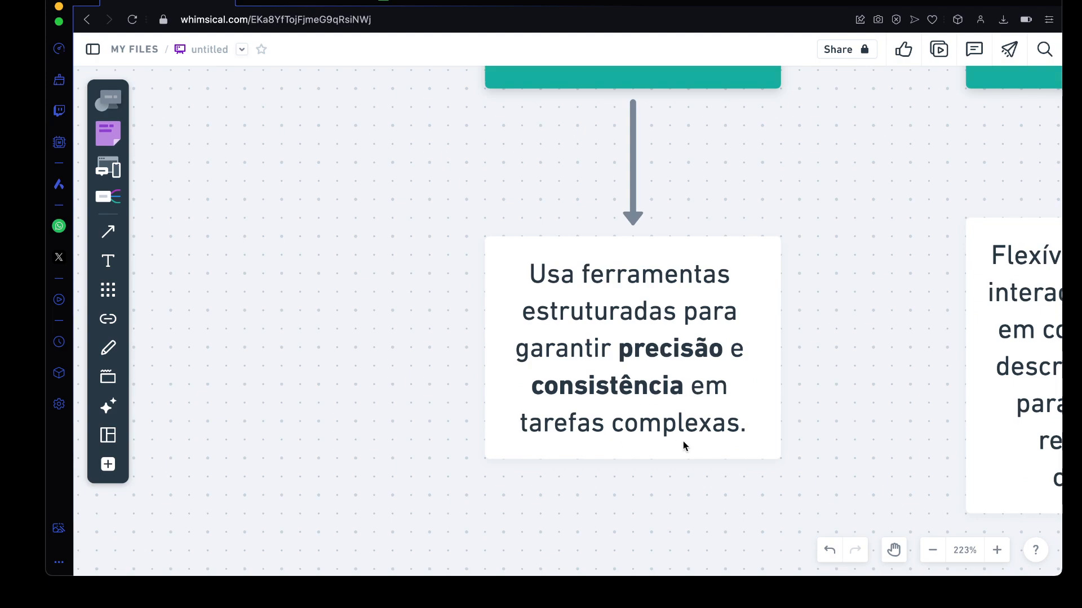
# Step: Back in the n8n workflow, add the bullet "Análise de Métricas" below the Tool Agent heading in the sticky note
pyautogui.click(303, 1)
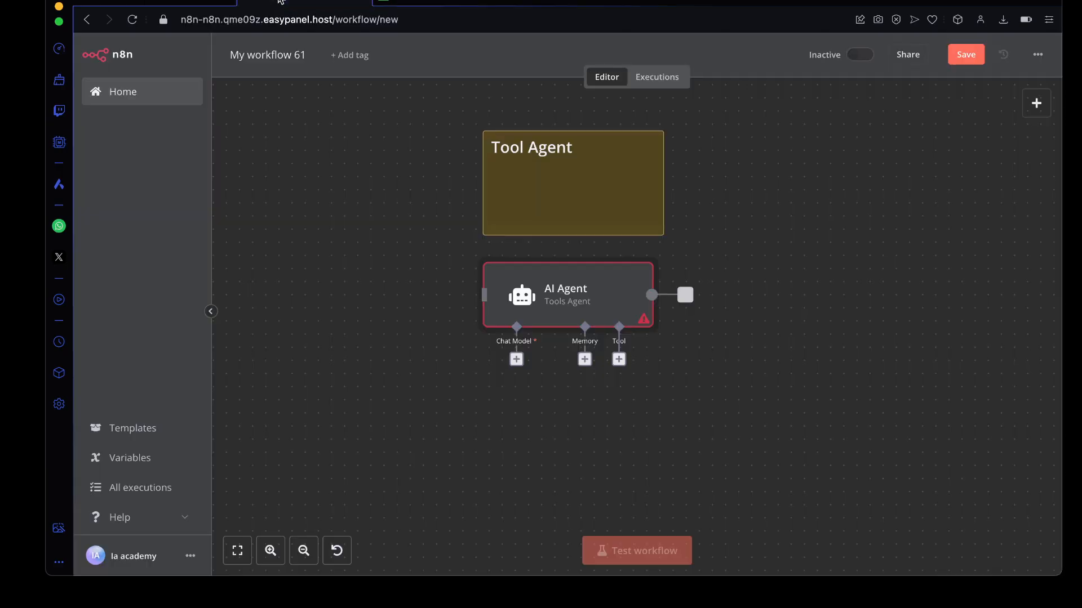
pyautogui.doubleClick(550, 206)
pyautogui.click(727, 143)
pyautogui.doubleClick(608, 159)
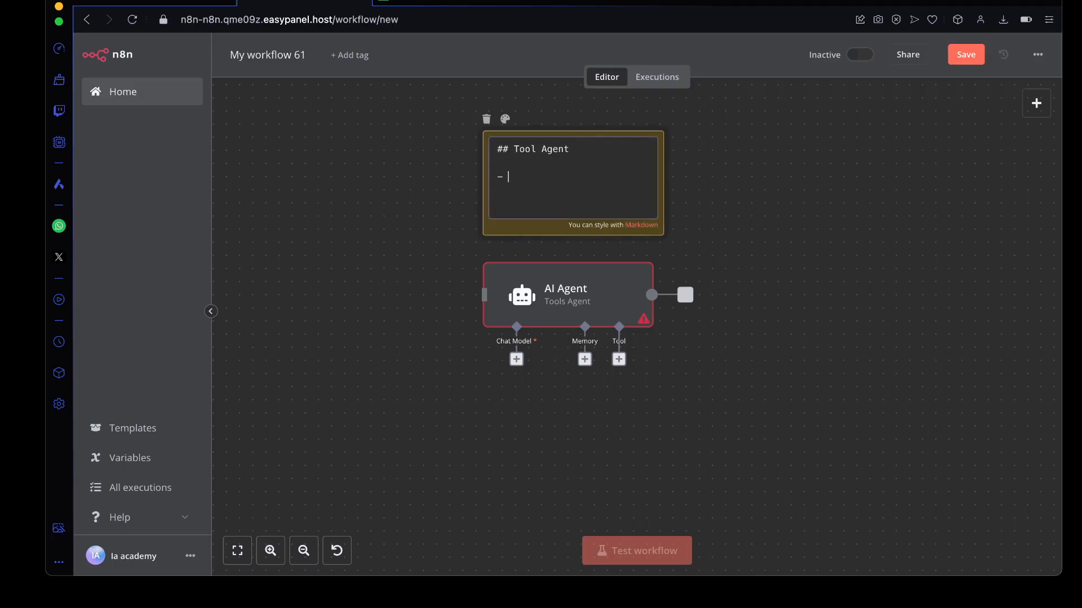
pyautogui.write('- Análise de Métricas')
pyautogui.click(793, 155)
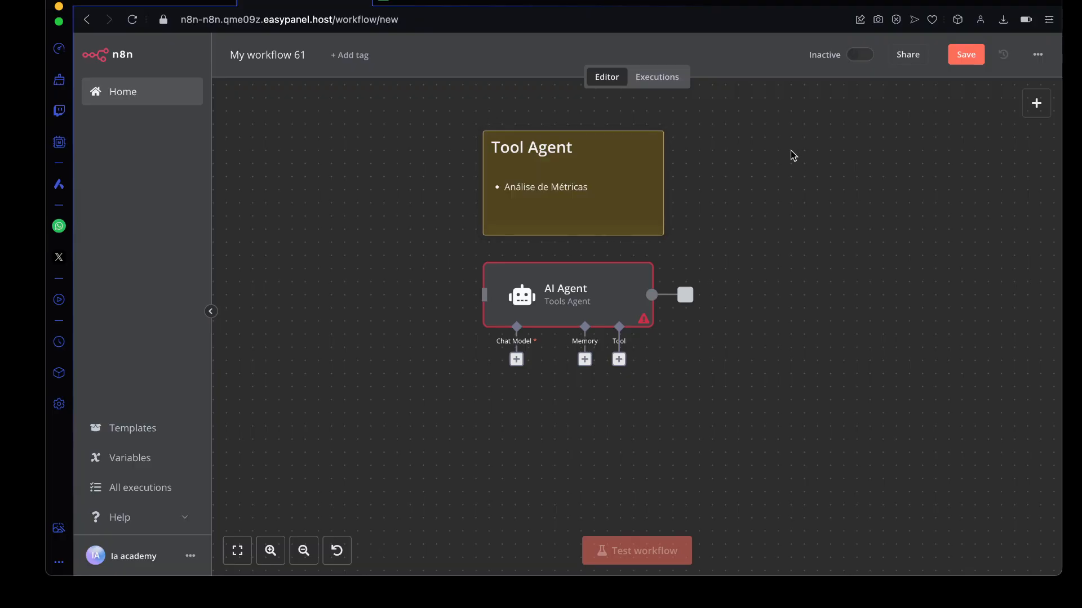
pyautogui.moveTo(442, 135); pyautogui.dragTo(758, 243)
pyautogui.moveTo(448, 109); pyautogui.dragTo(463, 107)
pyautogui.moveTo(624, 296); pyautogui.dragTo(626, 296)
pyautogui.click(448, 4)
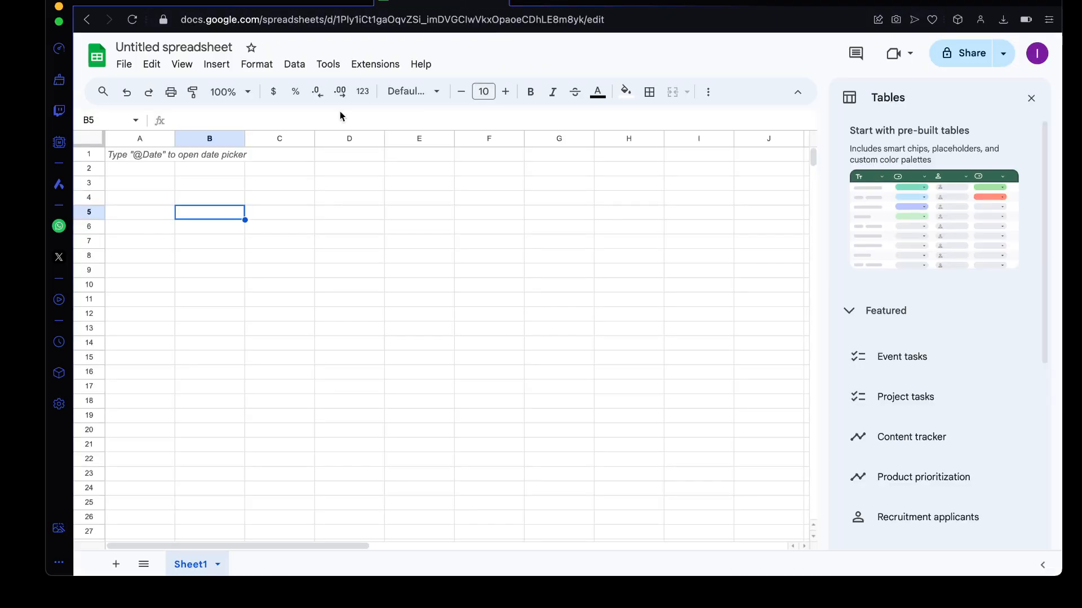
pyautogui.click(90, 155)
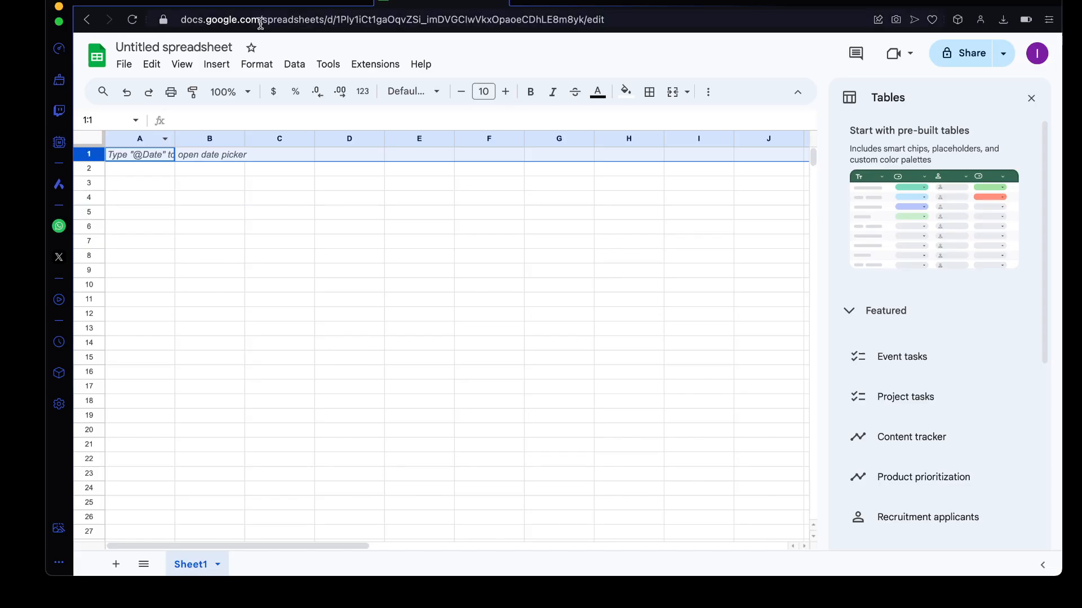
pyautogui.click(287, 5)
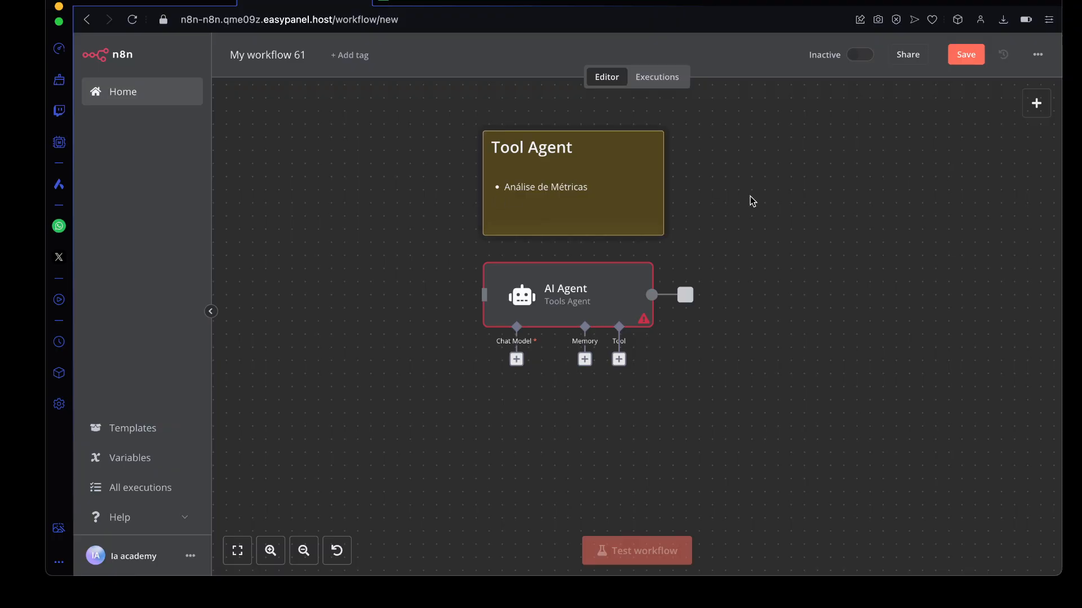
pyautogui.moveTo(446, 113); pyautogui.dragTo(705, 224)
# Step: Switch to the blank Google Sheets spreadsheet and rename it Exemplo_Agente_Metricas
pyautogui.click(460, 5)
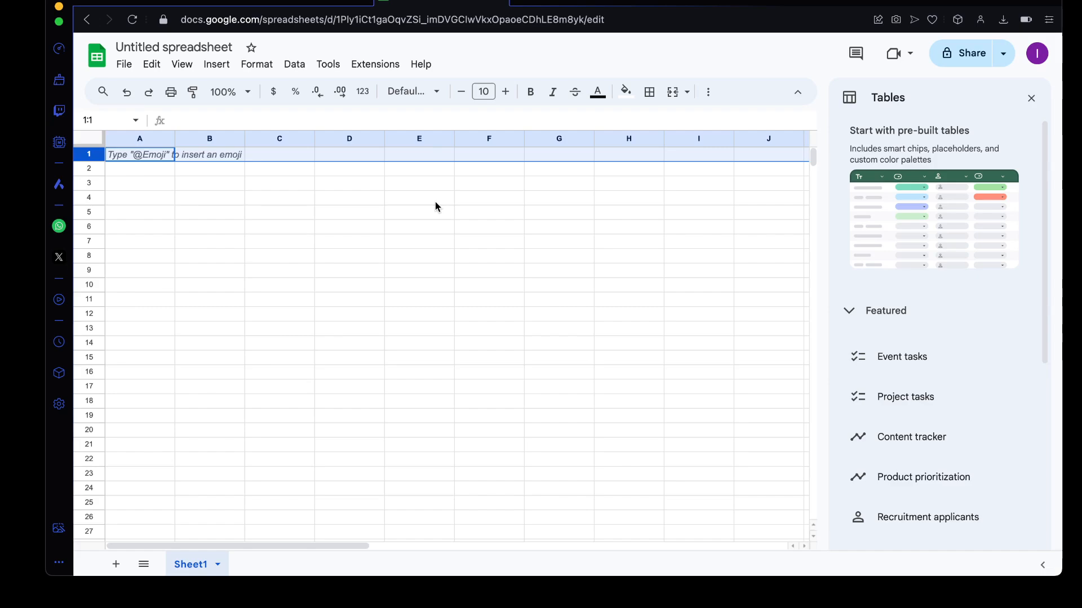
pyautogui.click(153, 46)
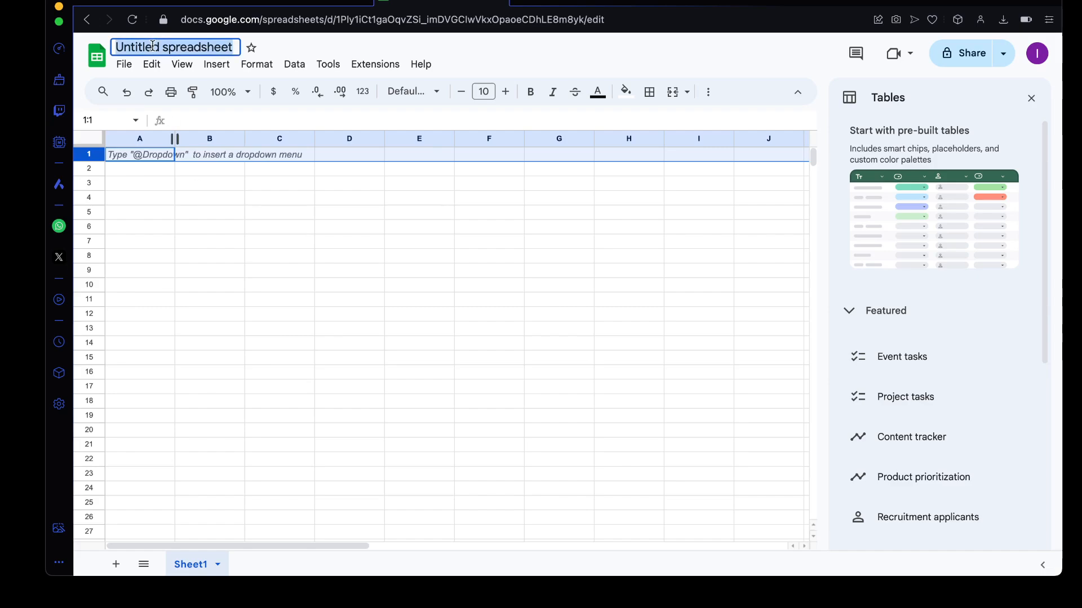
pyautogui.write('Exemoki')
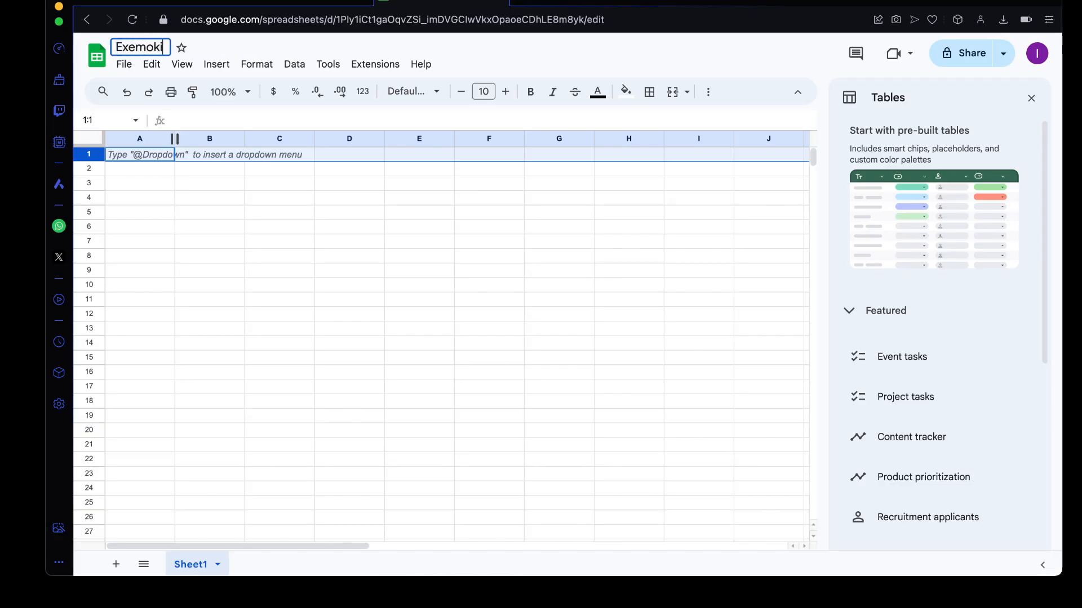
pyautogui.press('BackSpace')
pyautogui.press('BackSpace')
pyautogui.write('p')
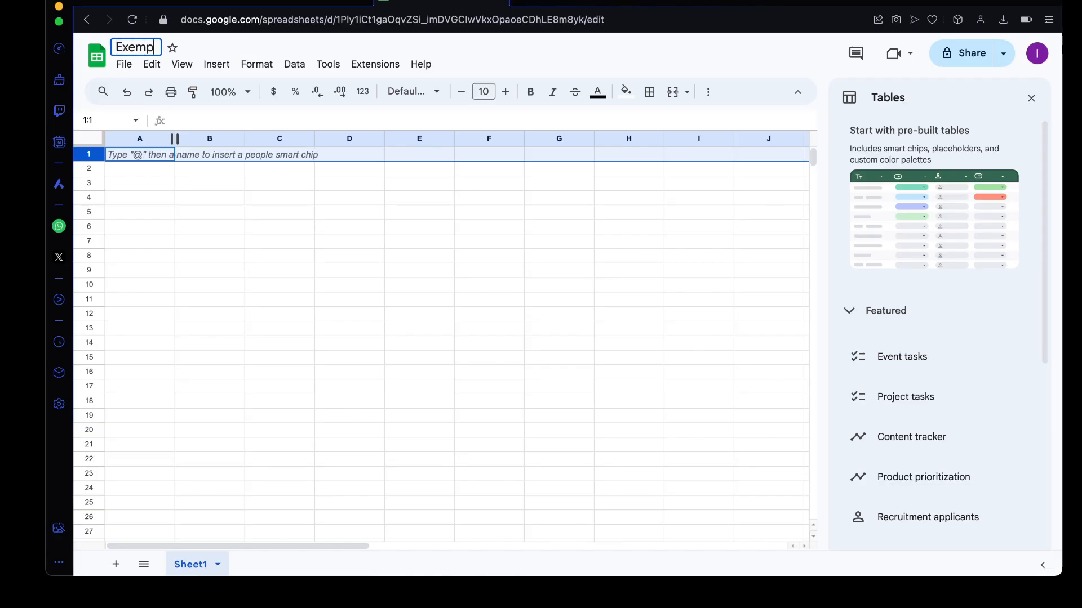
pyautogui.write('lo_A')
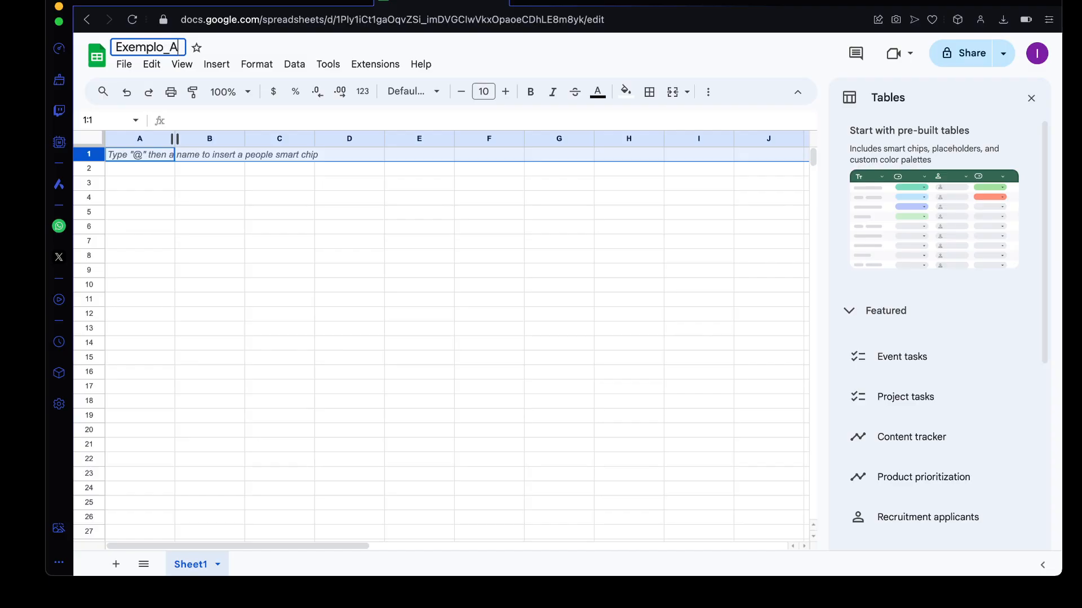
pyautogui.write('gente_Me')
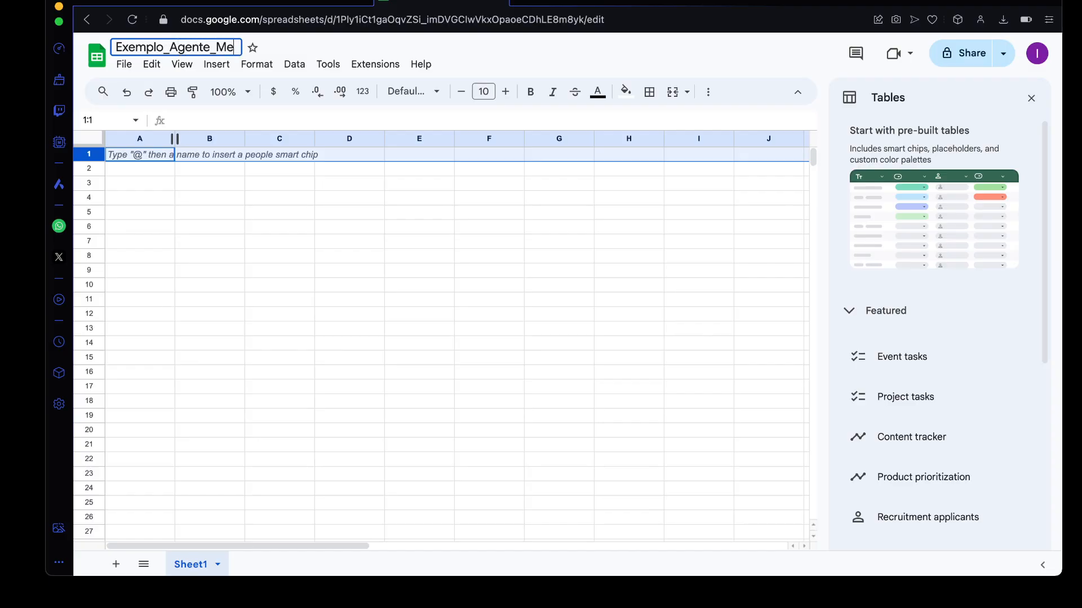
pyautogui.write('tricas')
pyautogui.click(187, 276)
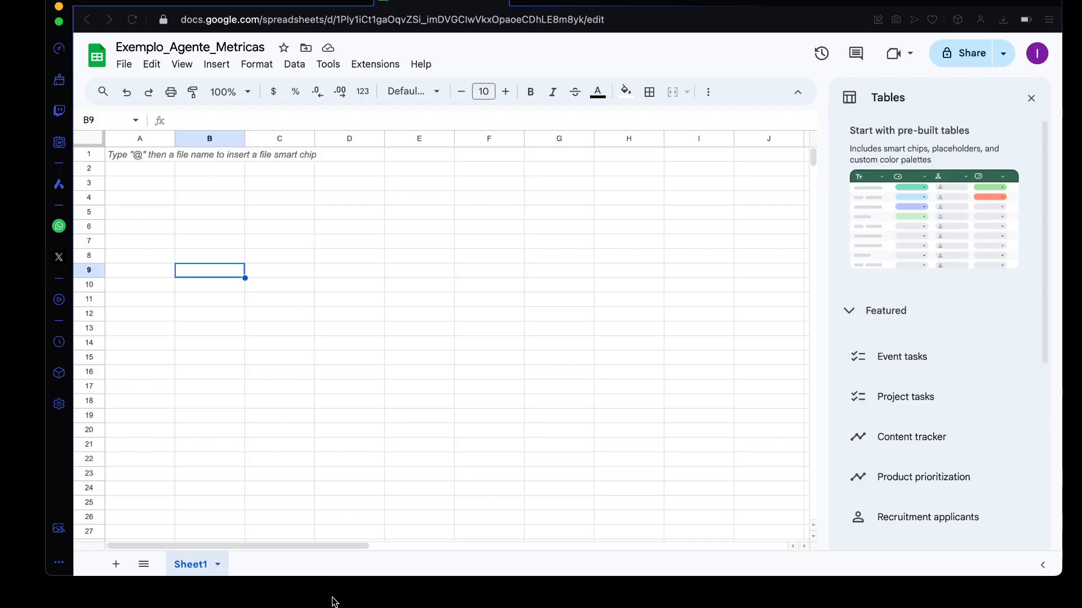
# Step: Enter the column header Nome_Criativo in cell A1
pyautogui.click(92, 158)
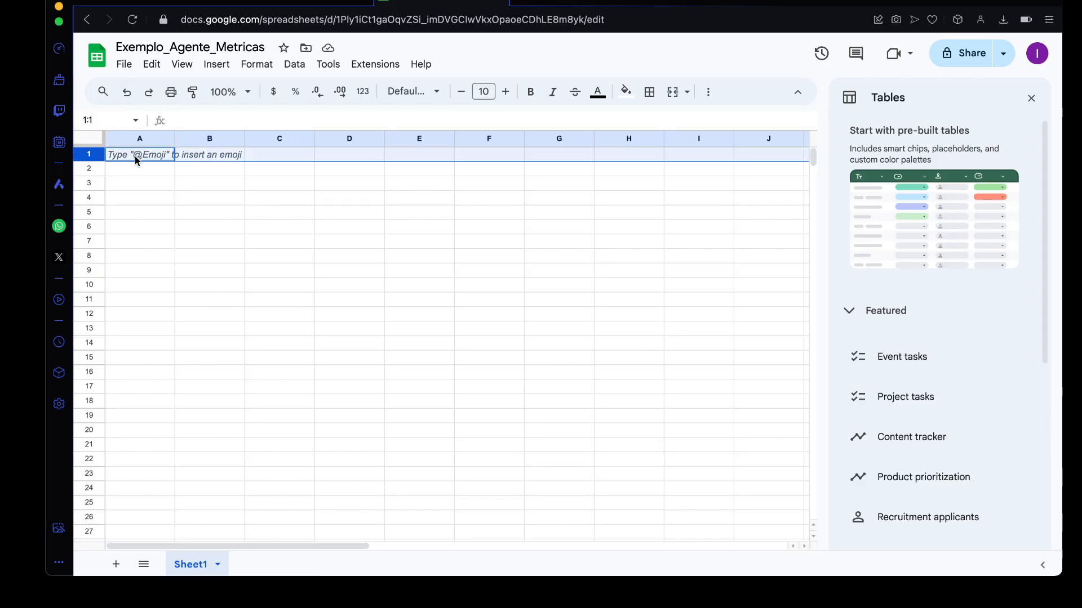
pyautogui.click(143, 160)
pyautogui.write('A')
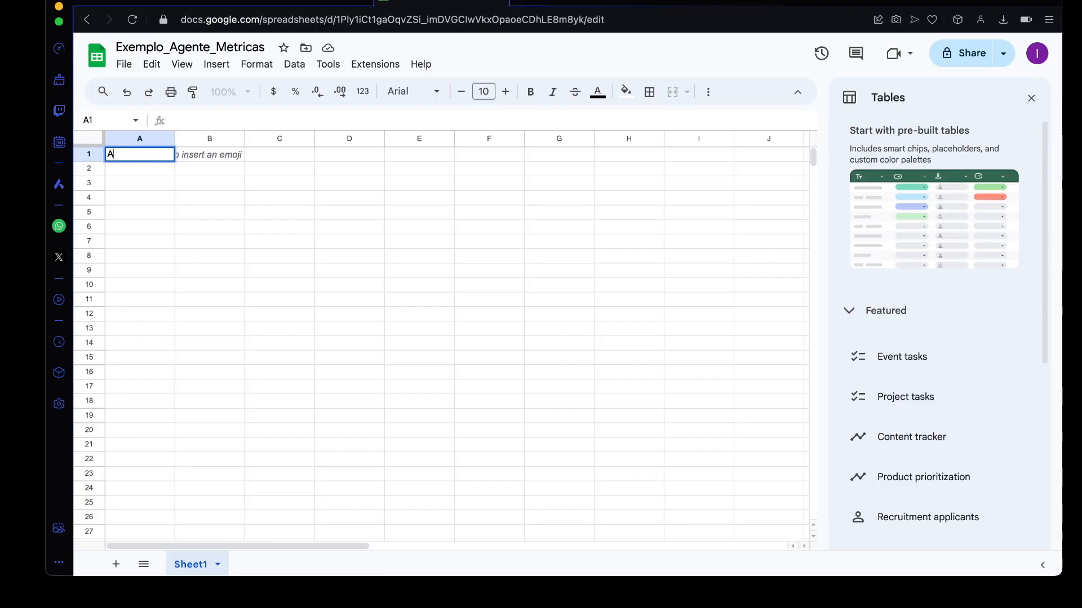
pyautogui.press('BackSpace')
pyautogui.write('N')
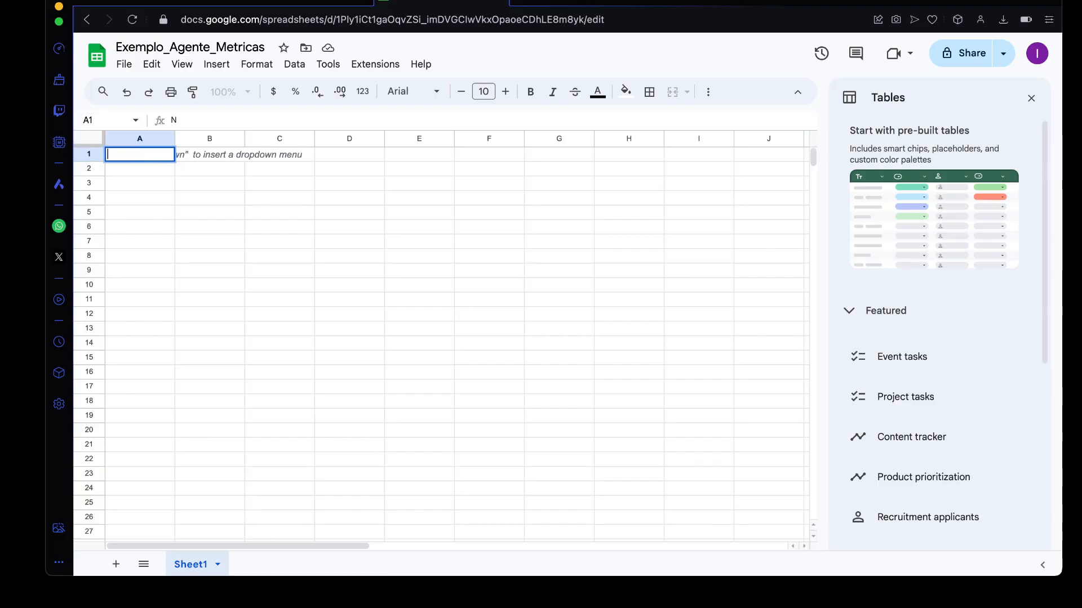
pyautogui.write('nO')
pyautogui.press('BackSpace')
pyautogui.press('BackSpace')
pyautogui.write('Nome_Criativo')
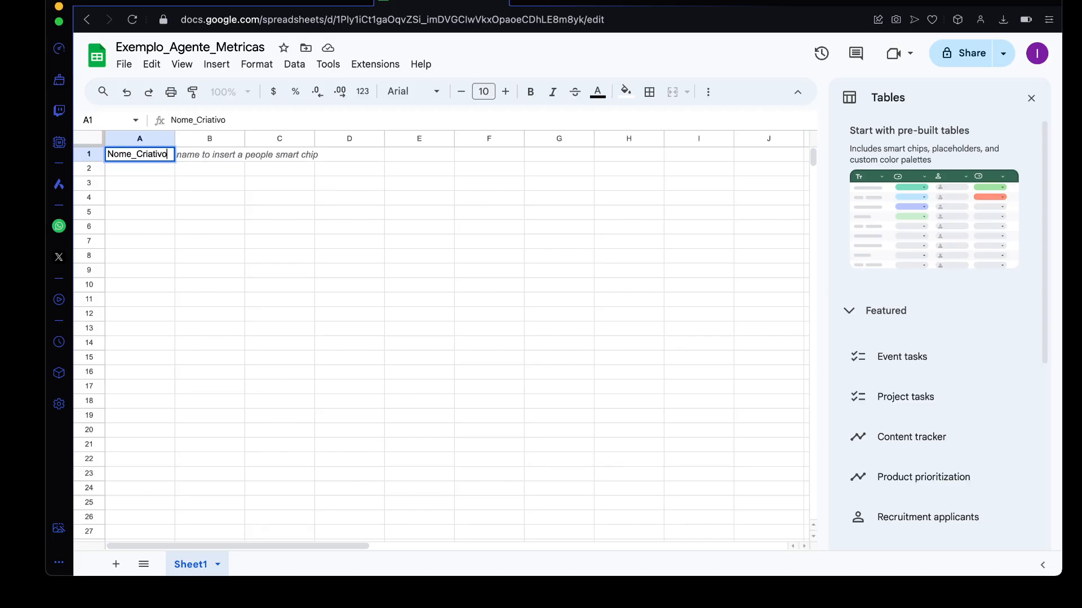
pyautogui.click(201, 228)
# Step: Enter the column headers CTR in cell B1 and CPM in cell C1
pyautogui.doubleClick(225, 157)
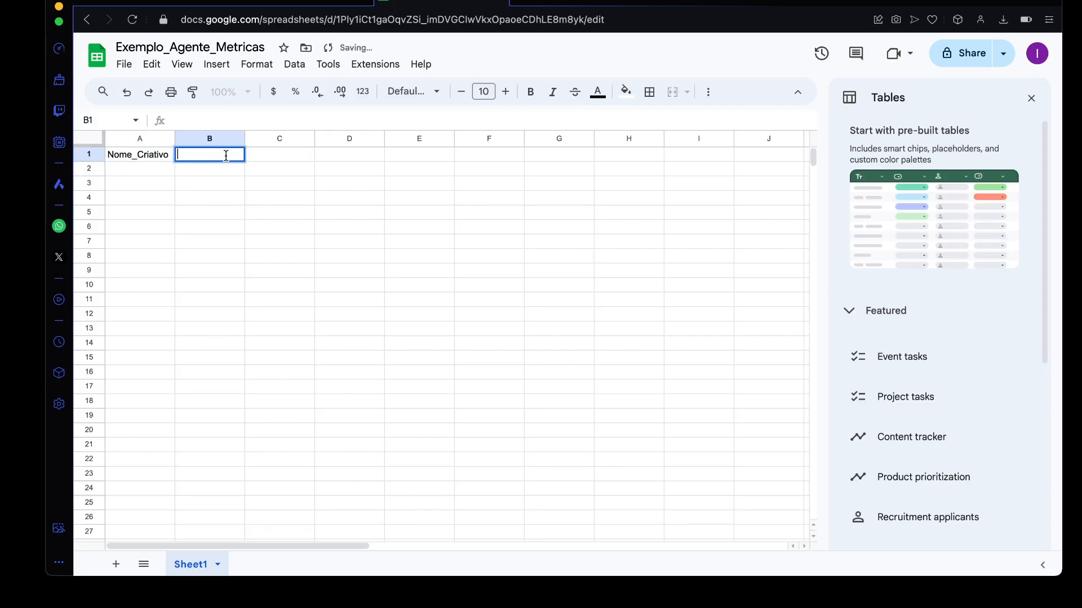
pyautogui.write('CTR')
pyautogui.click(267, 217)
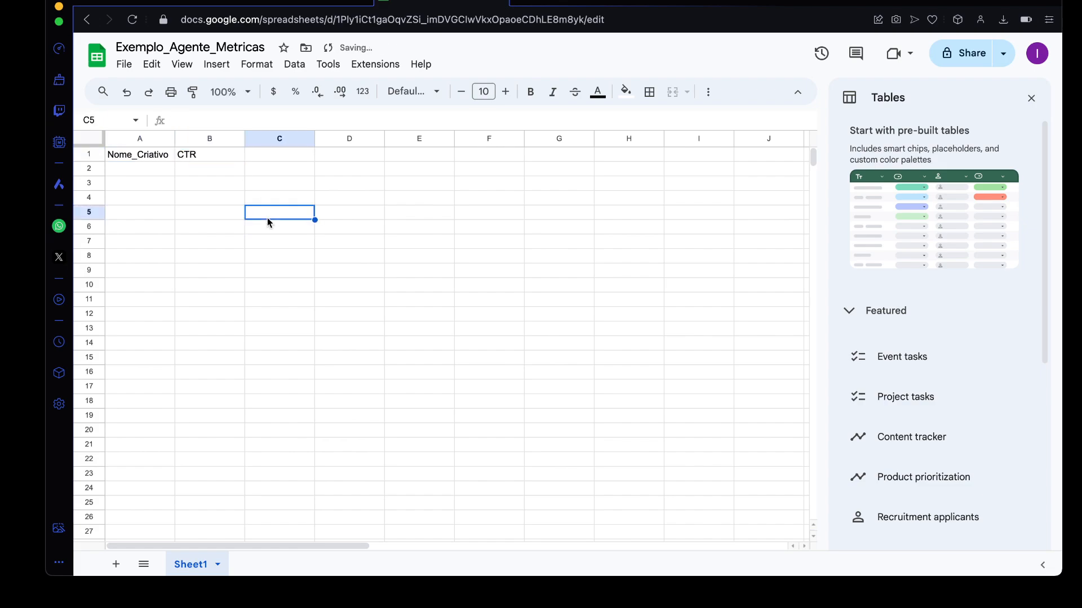
pyautogui.doubleClick(280, 152)
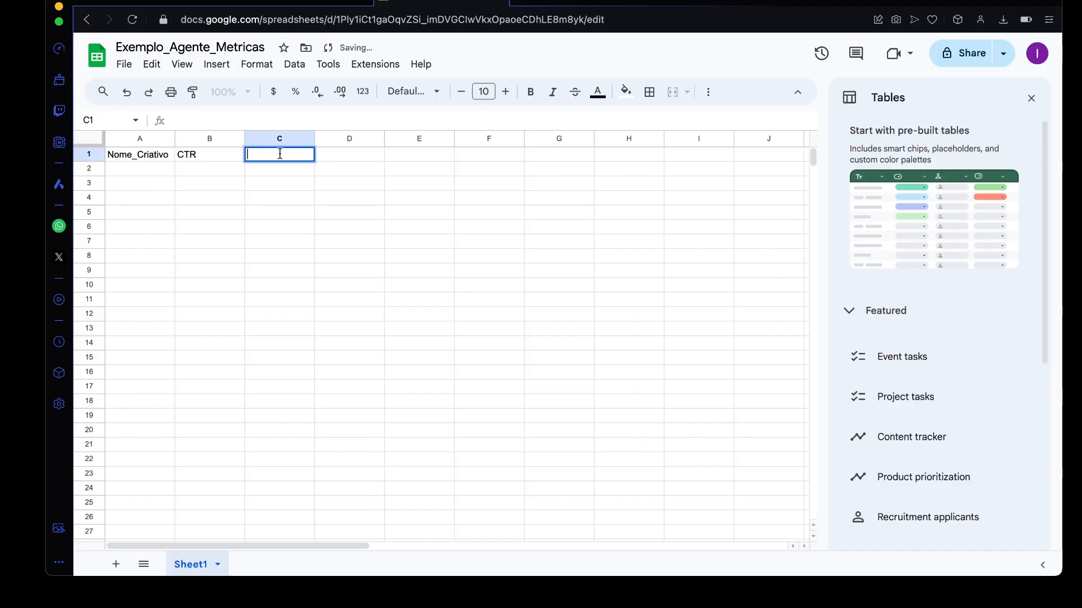
pyautogui.write('CPM')
pyautogui.click(313, 203)
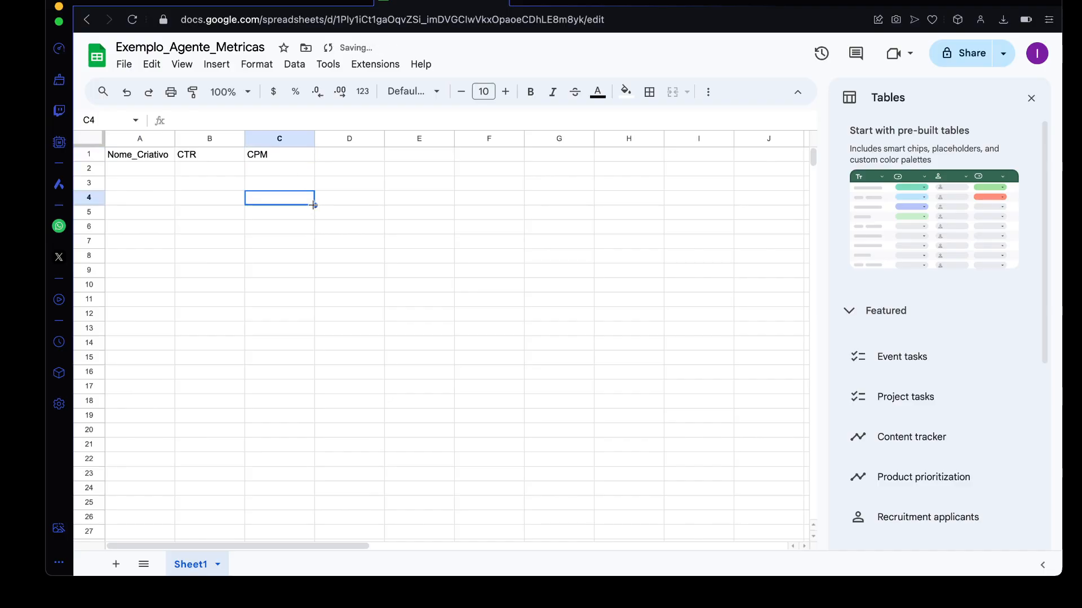
# Step: Enter the column headers VENDAS in cell D1 and ROI in cell E1
pyautogui.doubleClick(350, 155)
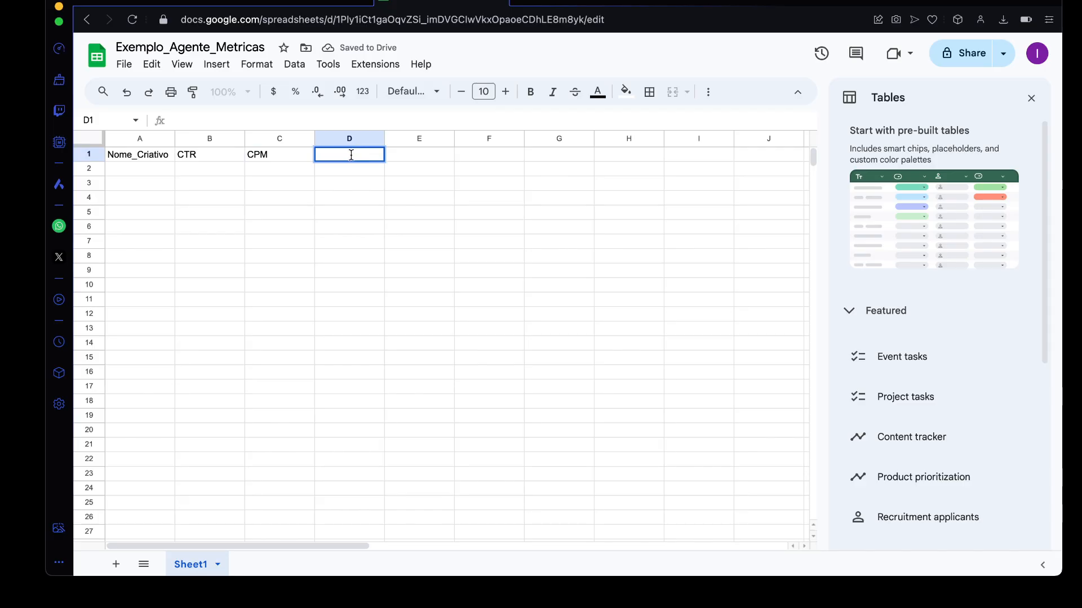
pyautogui.write('ROI')
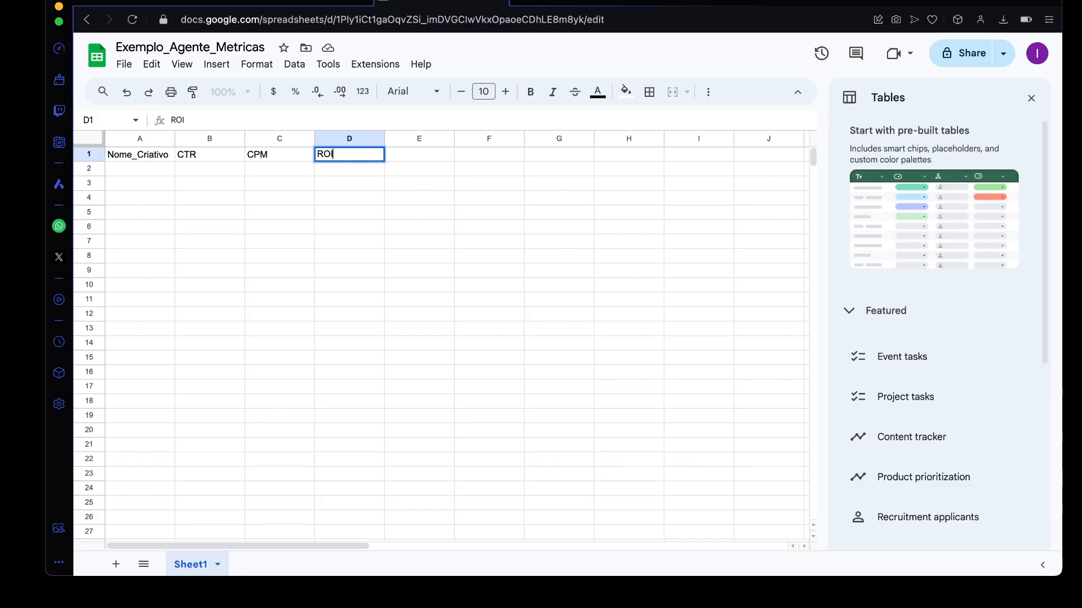
pyautogui.doubleClick(357, 158)
pyautogui.write('VENDAS')
pyautogui.click(442, 160)
pyautogui.write('ROI')
pyautogui.press('Return')
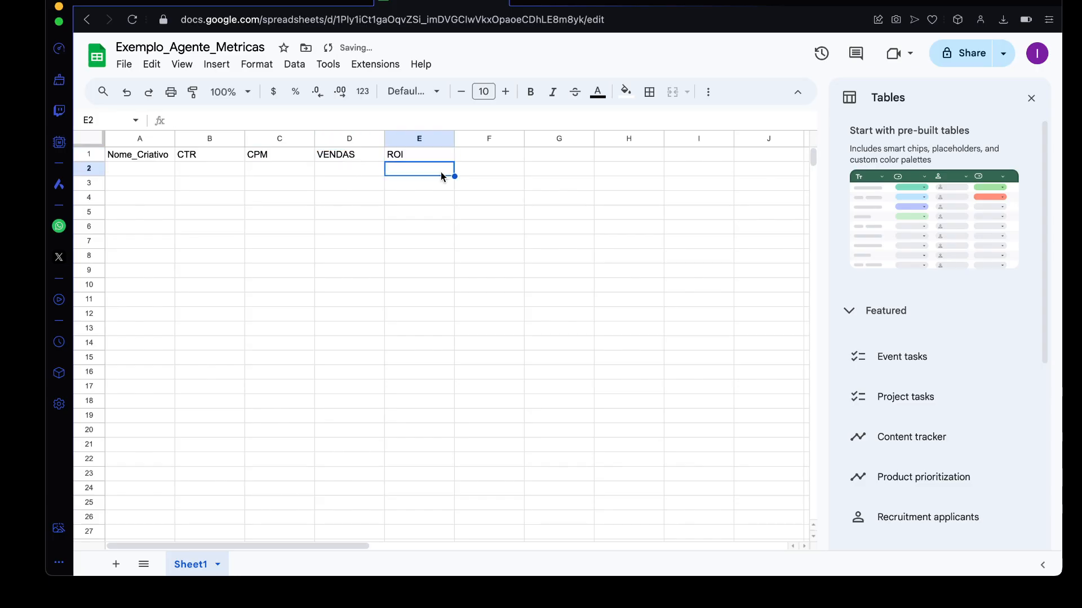
# Step: Fill the whole of row 1 with orange
pyautogui.click(88, 154)
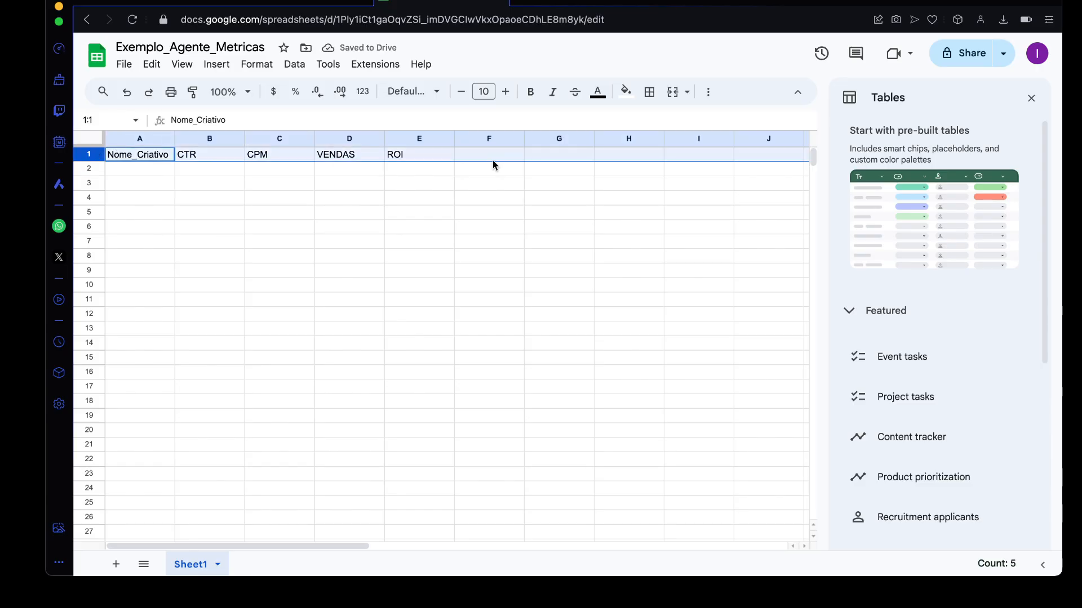
pyautogui.click(625, 92)
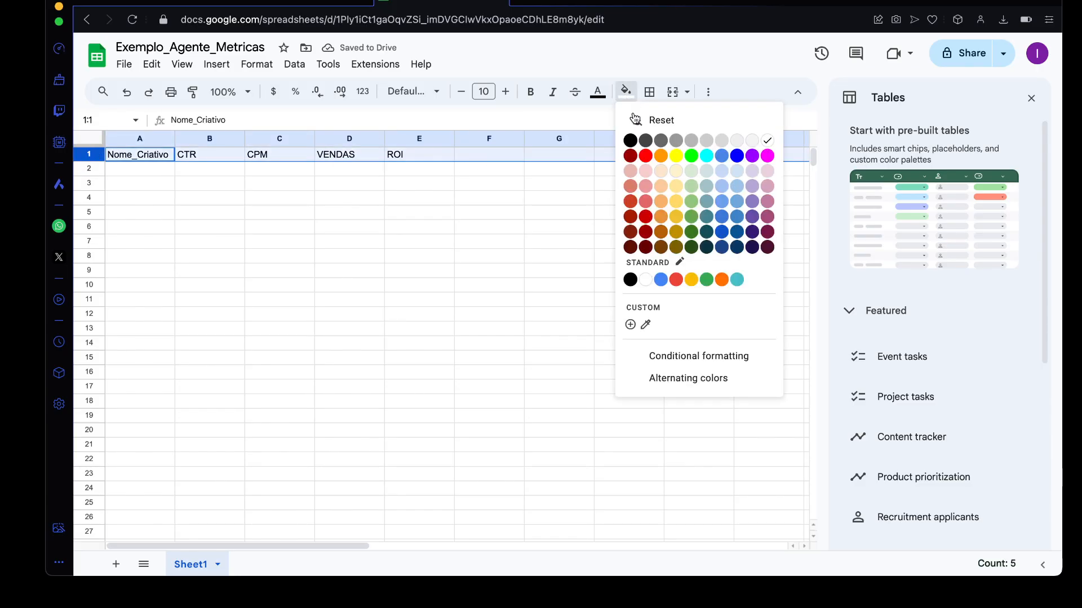
pyautogui.click(662, 157)
pyautogui.click(570, 186)
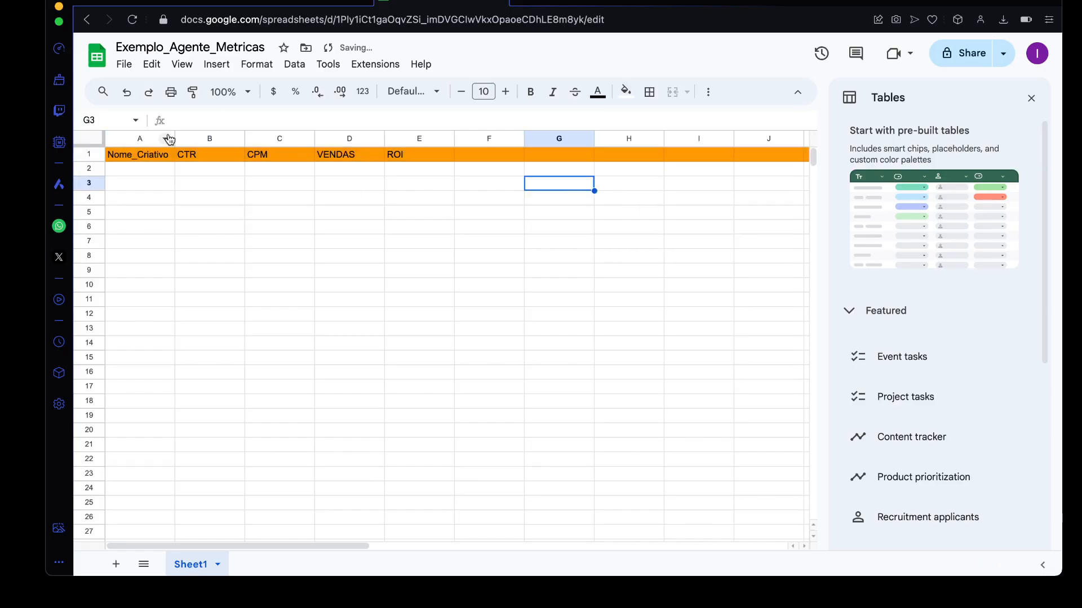
# Step: Make the headers in A1:E1 bold and widen column A
pyautogui.moveTo(130, 156); pyautogui.dragTo(405, 158)
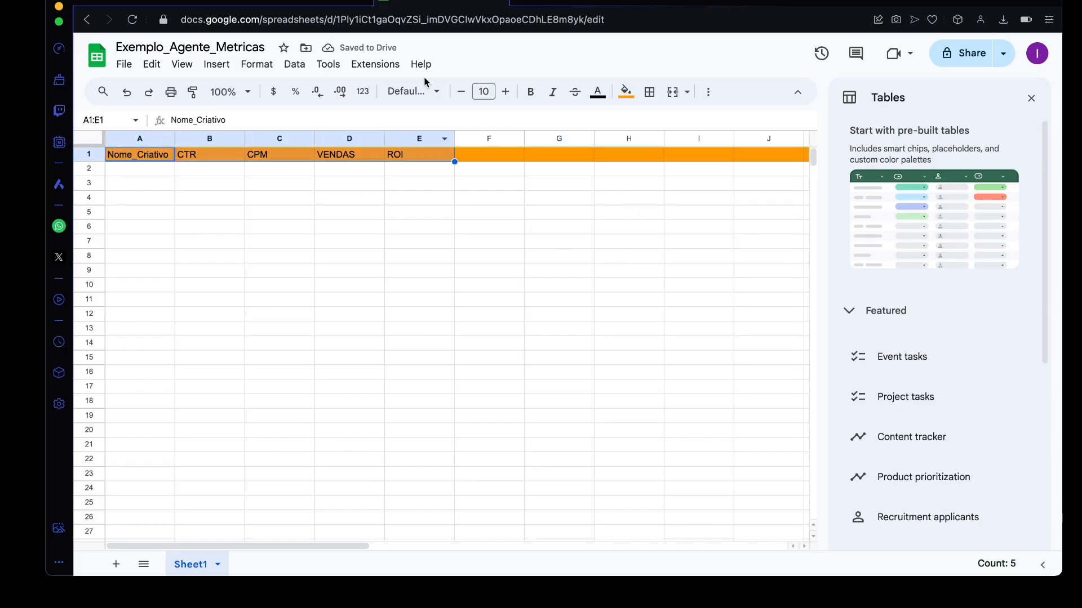
pyautogui.click(529, 96)
pyautogui.click(508, 248)
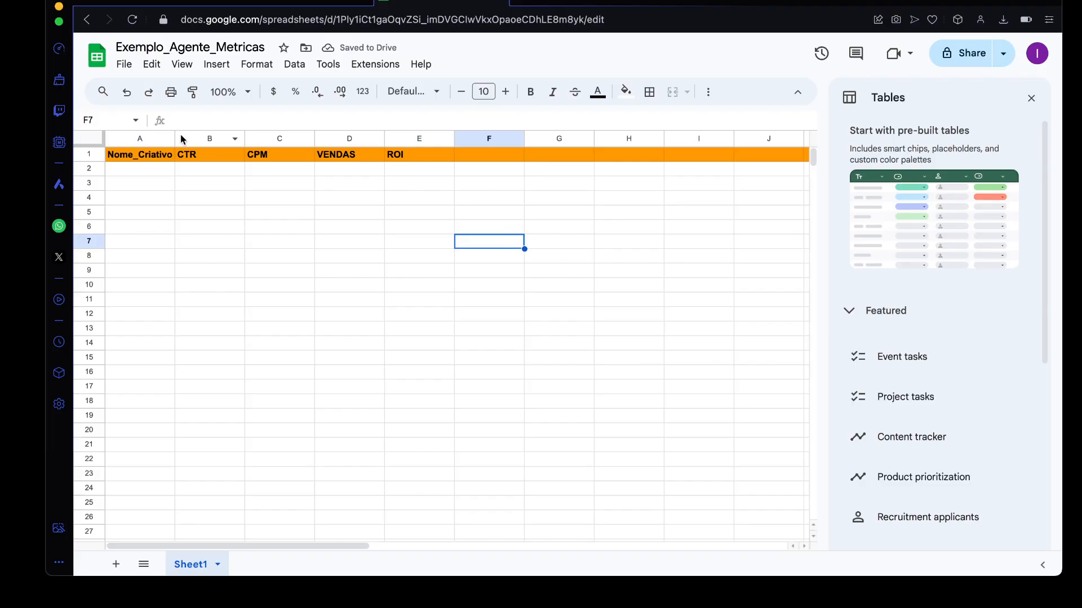
pyautogui.moveTo(174, 137); pyautogui.dragTo(200, 332)
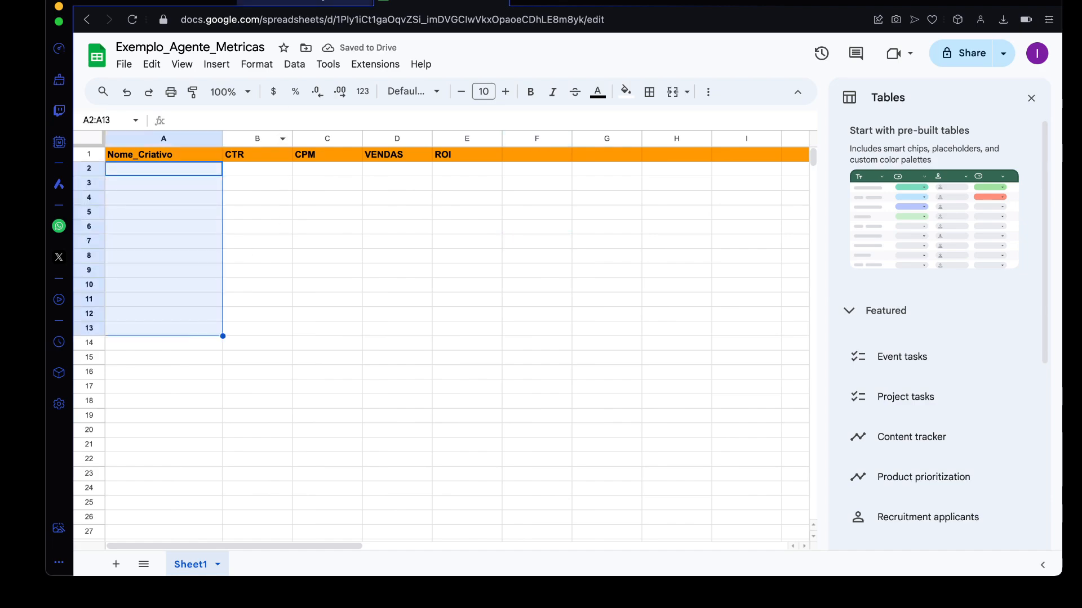
# Step: Switch back to the n8n workflow containing the AI Agent node
pyautogui.click(314, 9)
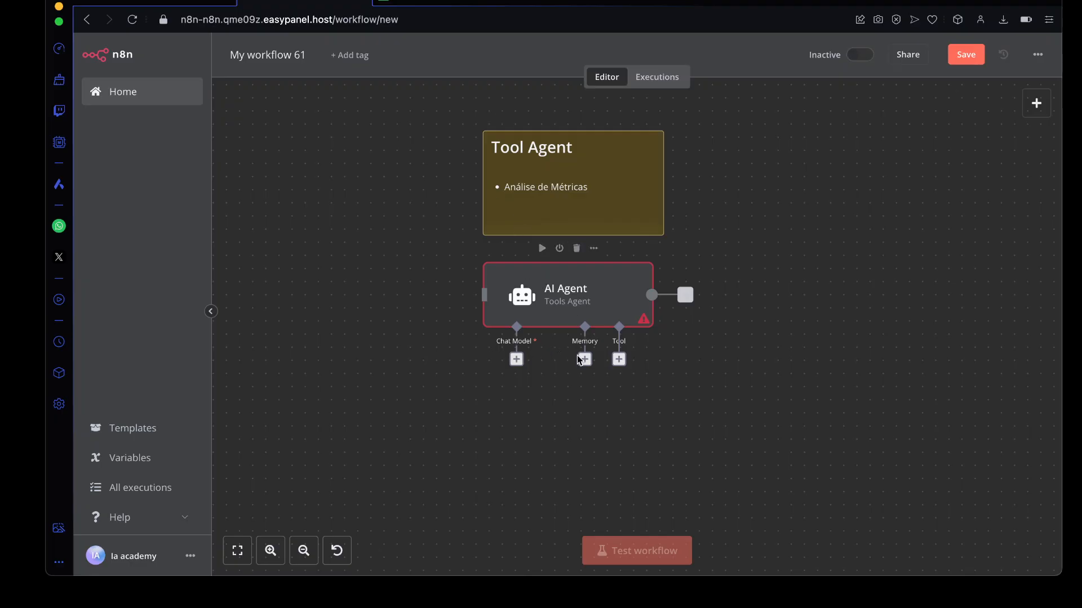
pyautogui.click(905, 592)
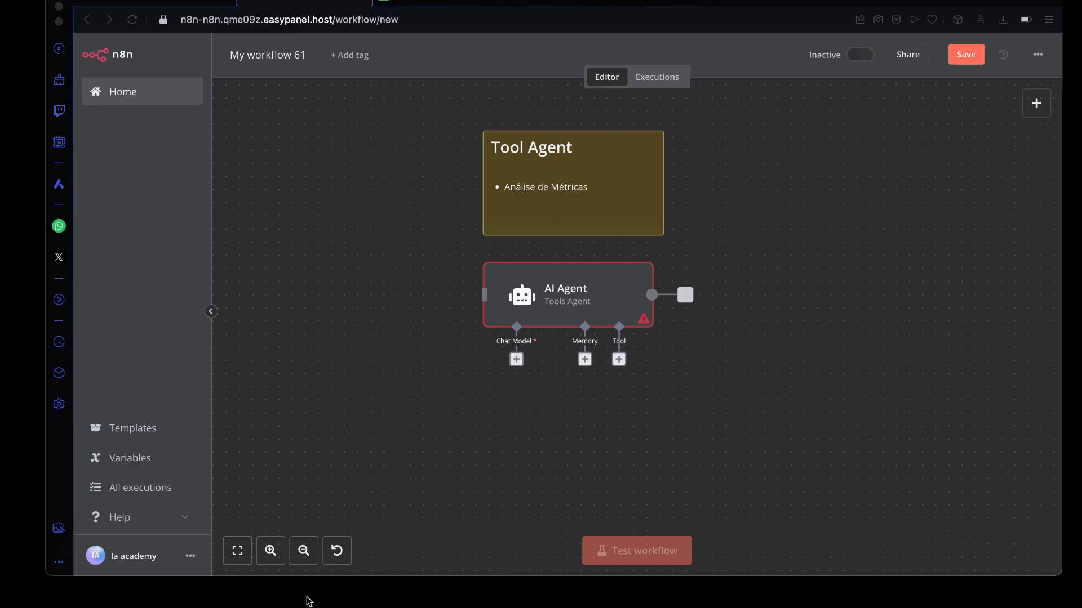
# Step: Switch to the Exemplo_Agente_Metricas spreadsheet
pyautogui.click(415, 5)
pyautogui.click(189, 241)
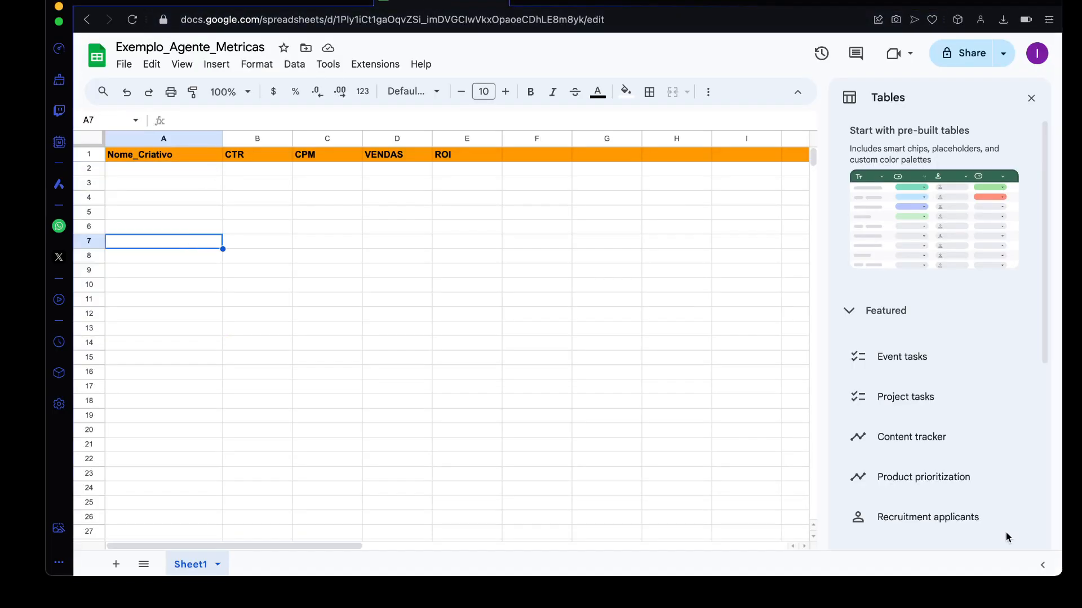
pyautogui.click(895, 592)
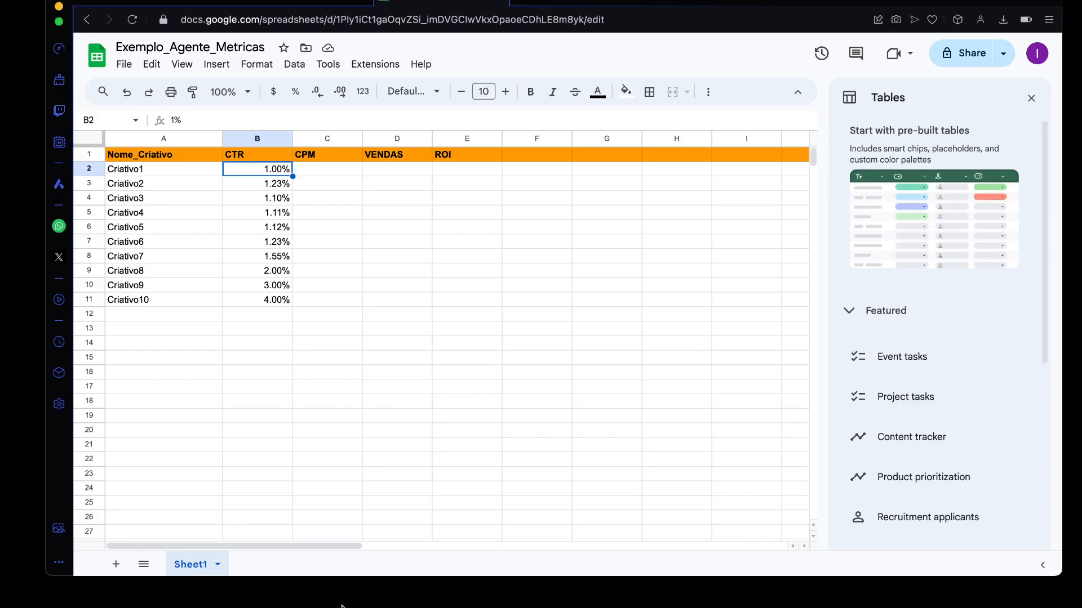
pyautogui.click(277, 242)
pyautogui.click(265, 160)
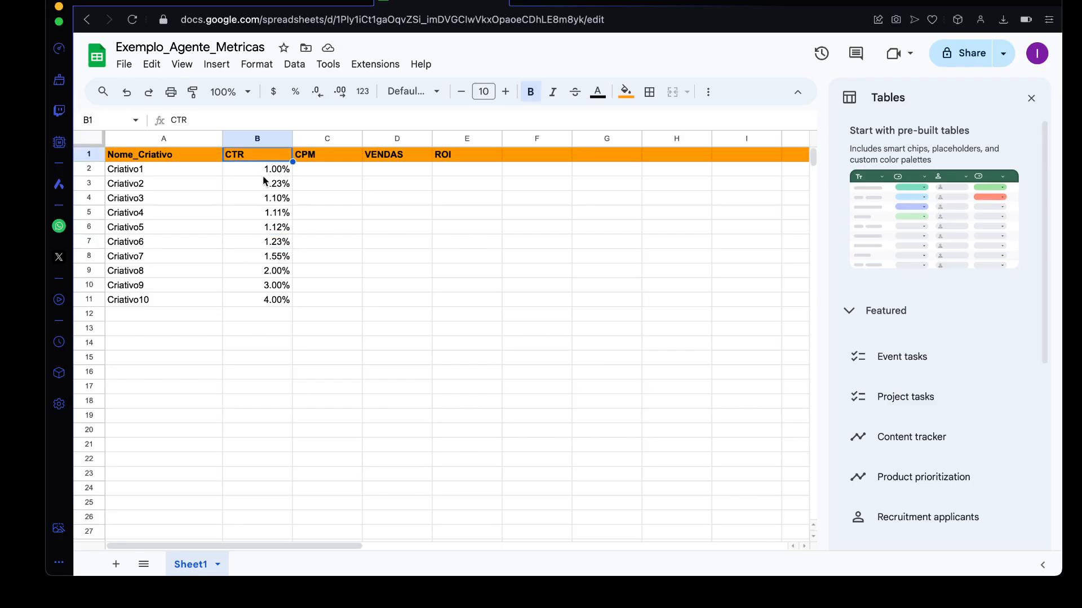
pyautogui.click(264, 181)
# Step: Enter 10 in CPM cell C2, format it as currency and fill it down through C11
pyautogui.click(322, 174)
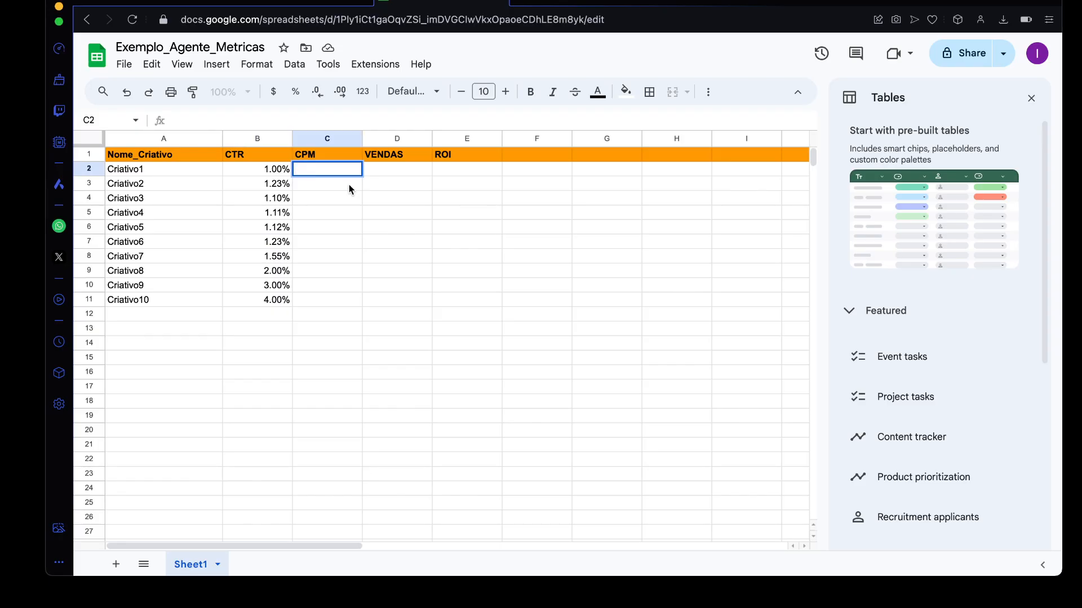
pyautogui.write('10')
pyautogui.click(346, 201)
pyautogui.click(347, 171)
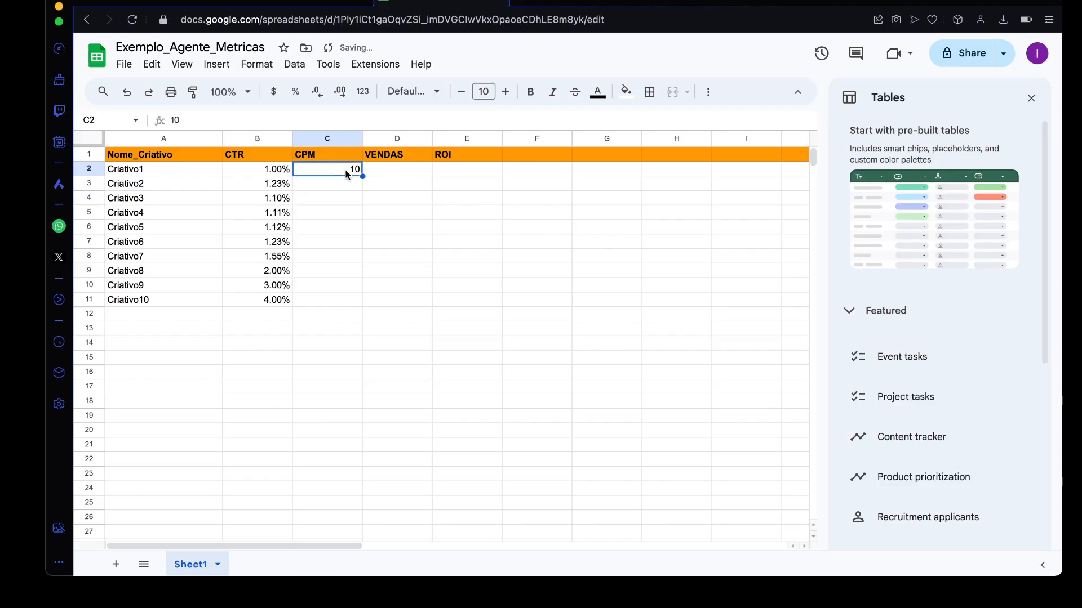
pyautogui.click(271, 97)
pyautogui.moveTo(362, 176); pyautogui.dragTo(360, 301)
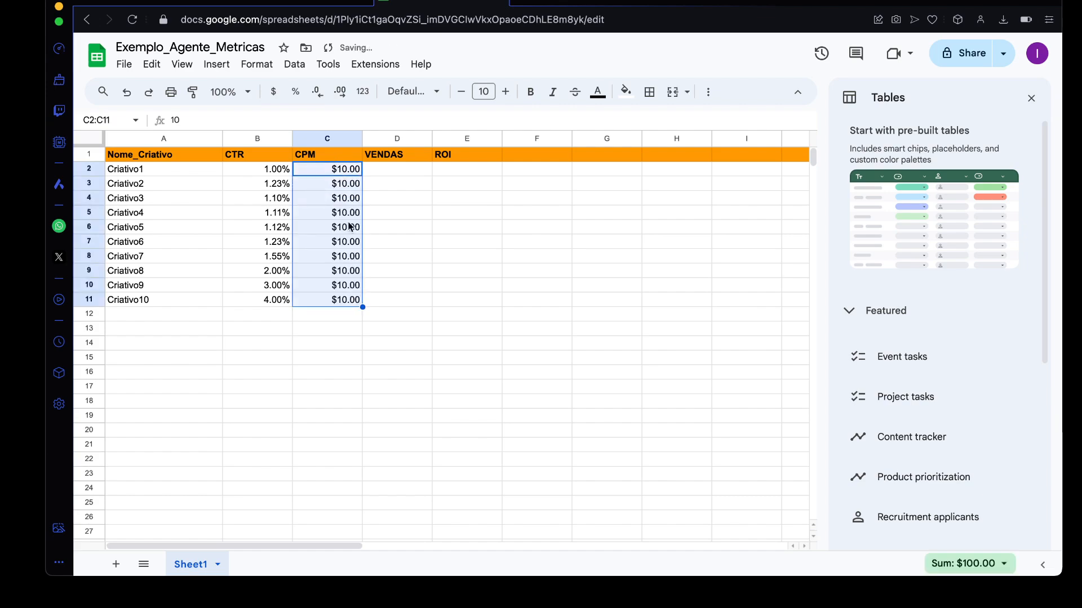
# Step: Set the CPM to 20 for Criativo2 in C3 and to 30 for Criativo4 in C5
pyautogui.doubleClick(346, 212)
pyautogui.doubleClick(343, 183)
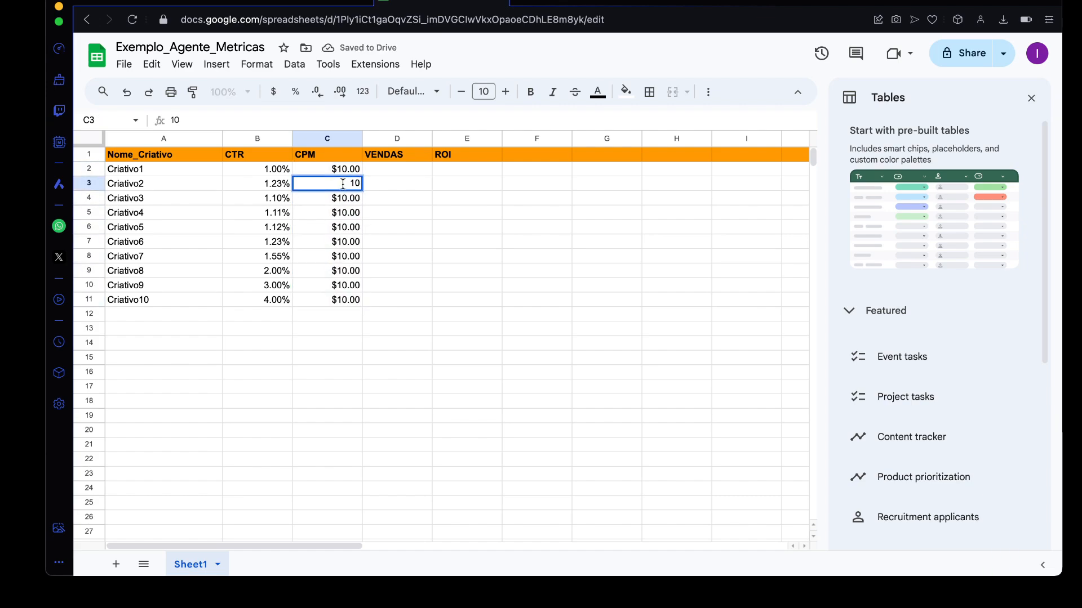
pyautogui.press('BackSpace')
pyautogui.write('2')
pyautogui.doubleClick(347, 212)
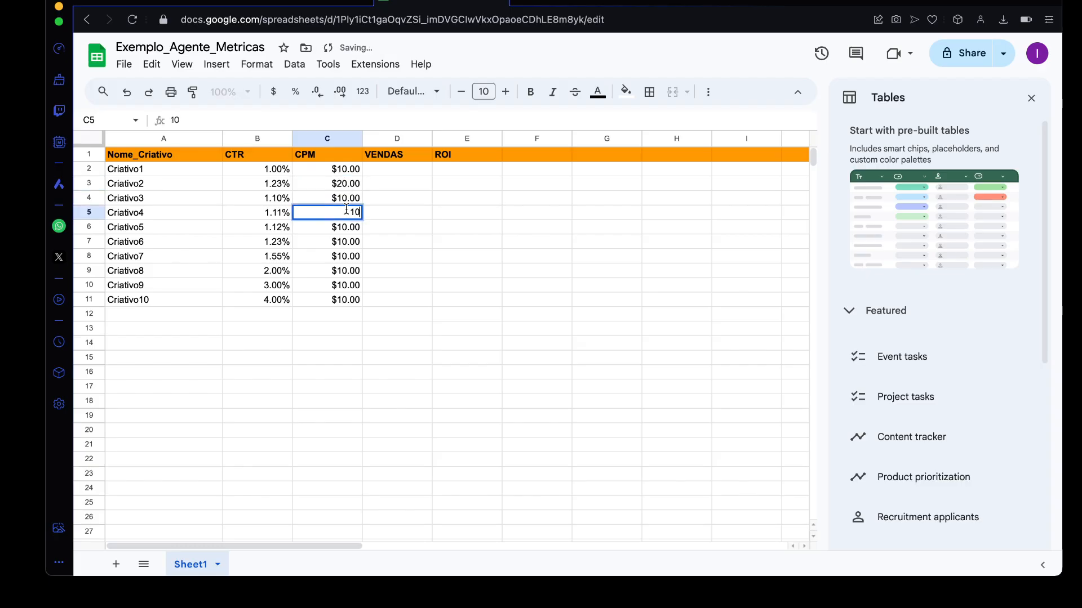
pyautogui.click(355, 210)
pyautogui.press('BackSpace')
pyautogui.write('3')
pyautogui.click(350, 230)
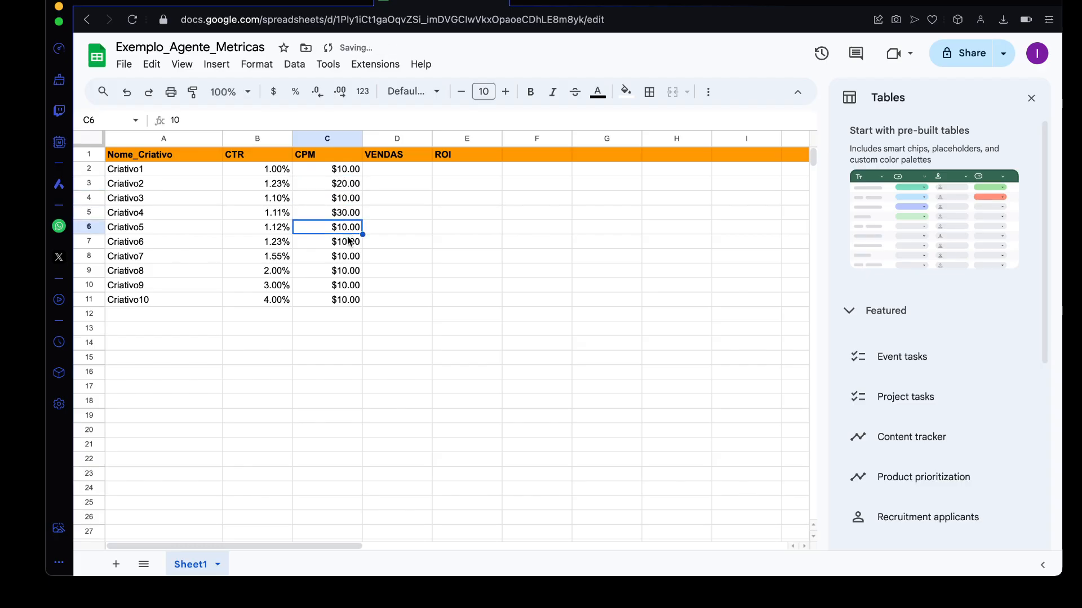
# Step: Set the CPM values of Criativo6, Criativo8 and Criativo9 to 35 in C7, 40 in C9 and 15 in C10
pyautogui.doubleClick(345, 242)
pyautogui.press('BackSpace')
pyautogui.press('BackSpace')
pyautogui.write('35')
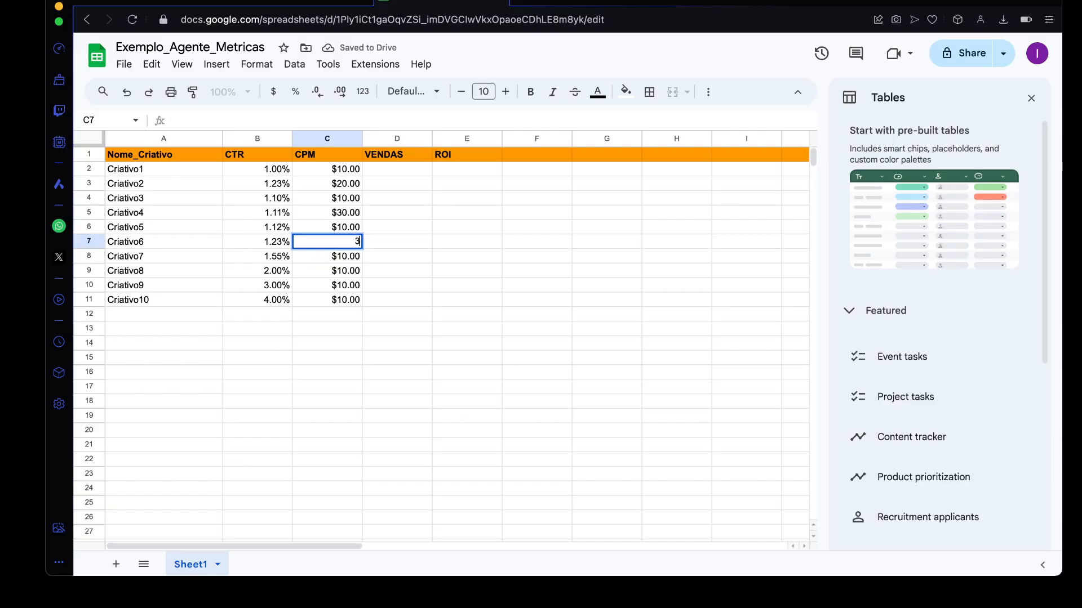
pyautogui.click(352, 271)
pyautogui.doubleClick(353, 269)
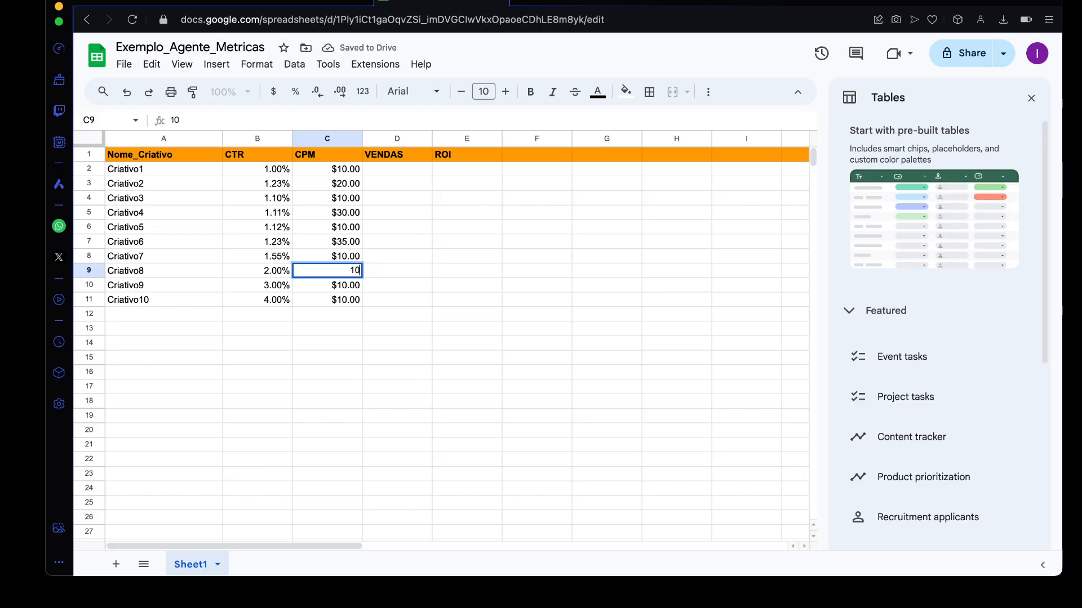
pyautogui.press('BackSpace')
pyautogui.write('4')
pyautogui.press('Return')
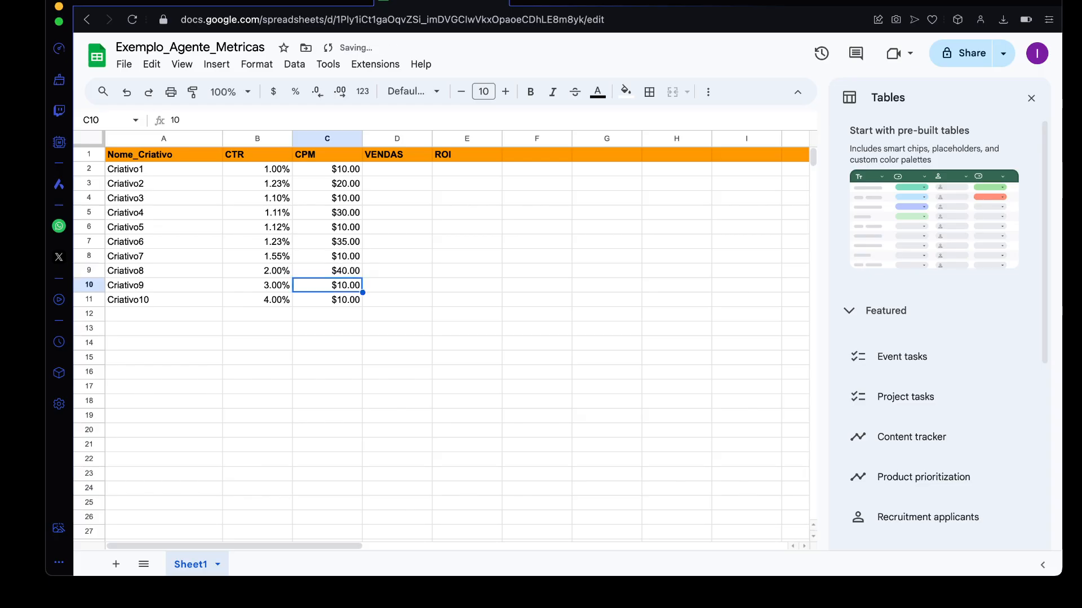
pyautogui.doubleClick(343, 282)
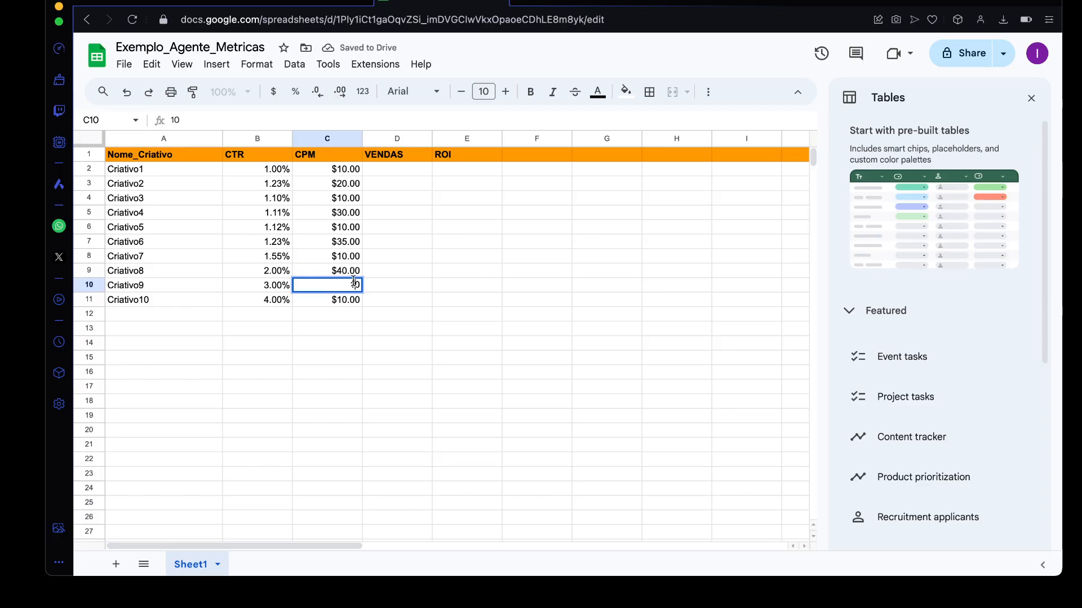
pyautogui.click(394, 329)
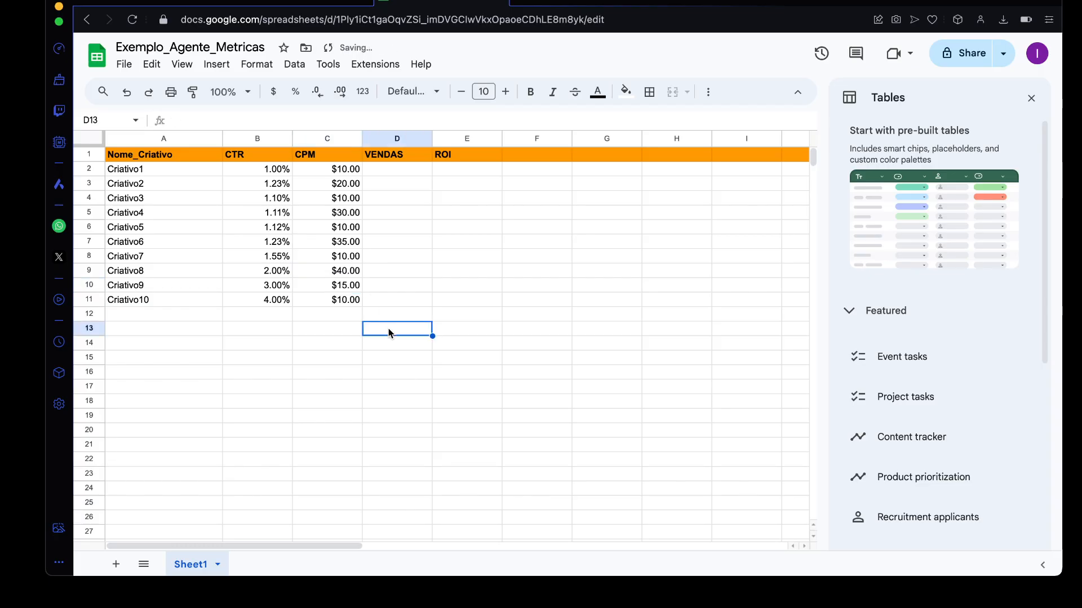
# Step: Enter the VENDAS values 2, 3, 1 and 4 in cells D2 to D5
pyautogui.moveTo(387, 168); pyautogui.dragTo(388, 303)
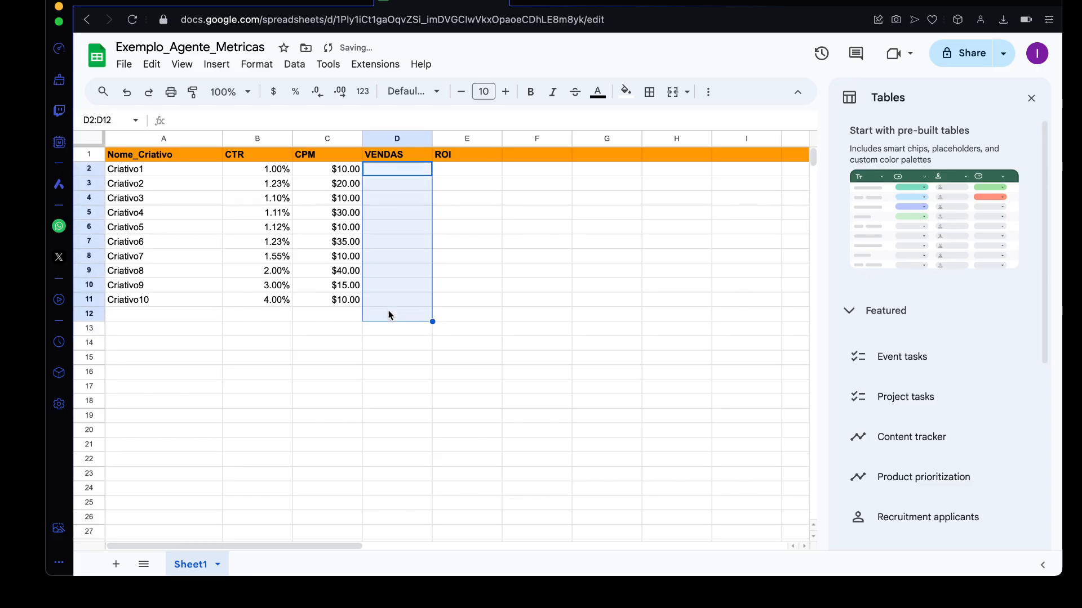
pyautogui.doubleClick(415, 199)
pyautogui.click(415, 182)
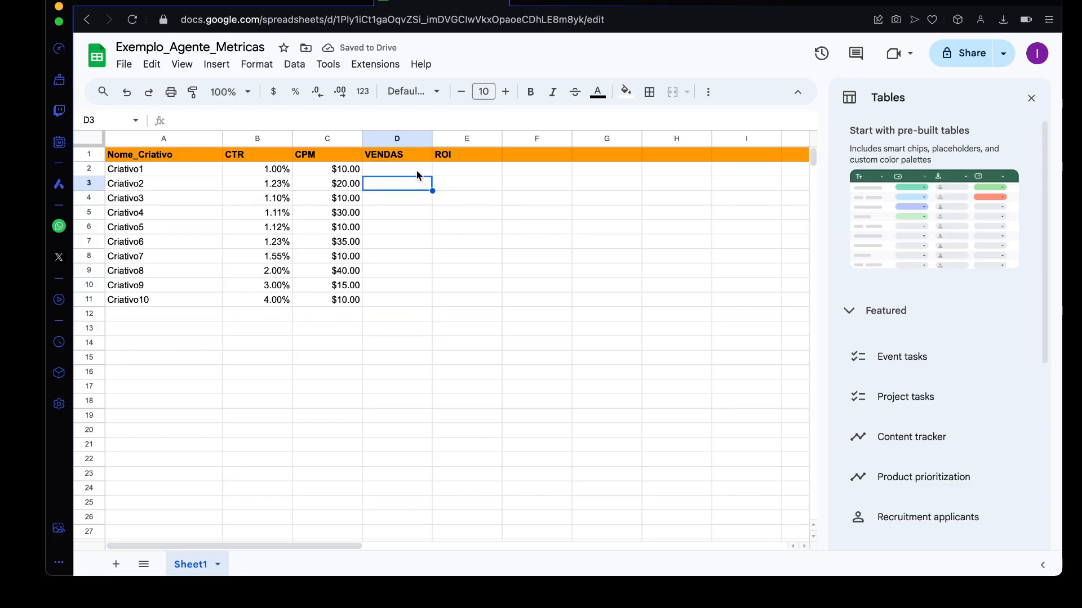
pyautogui.click(417, 170)
pyautogui.write('2')
pyautogui.press('Return')
pyautogui.write('3')
pyautogui.press('Return')
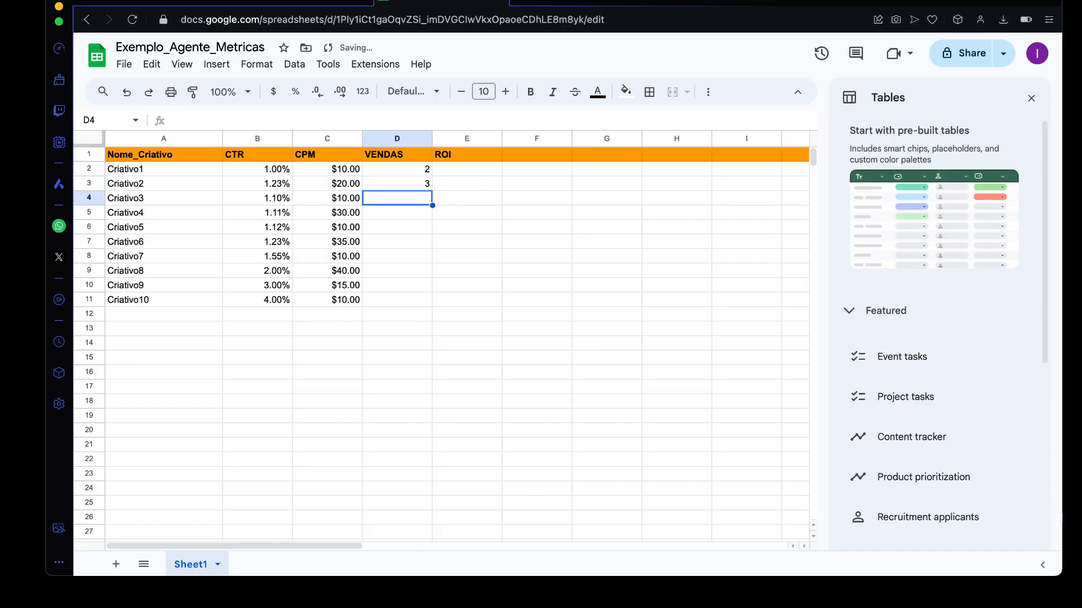
pyautogui.write('1')
pyautogui.press('Return')
pyautogui.write('4')
pyautogui.press('Return')
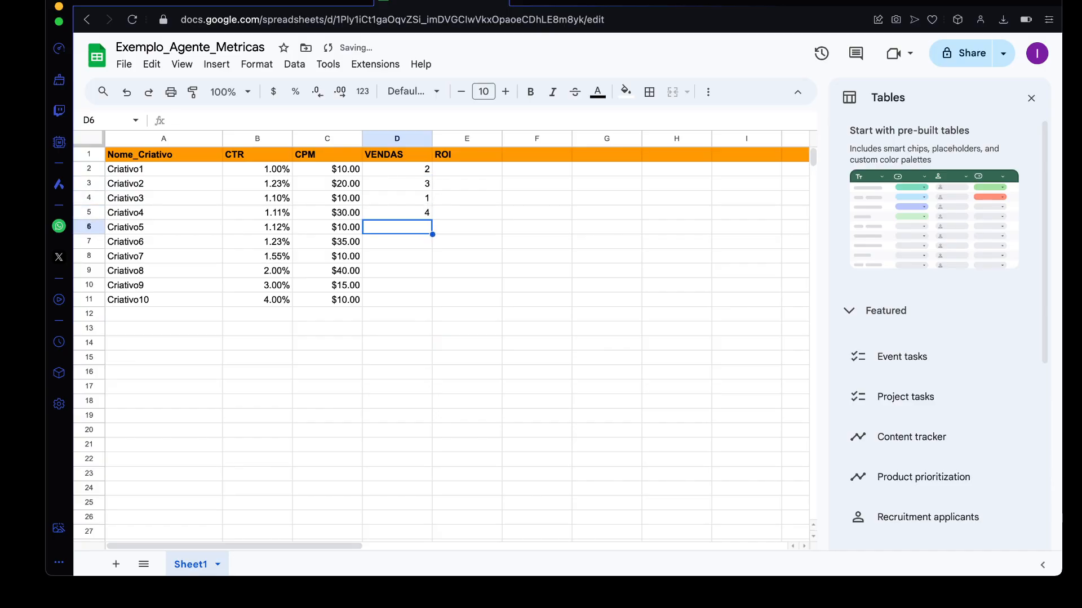
# Step: Enter the VENDAS values 5, 1, 2, 3, 3 and 1 in cells D6 to D11
pyautogui.write('5')
pyautogui.press('Return')
pyautogui.write('1')
pyautogui.press('Return')
pyautogui.write('2')
pyautogui.press('Return')
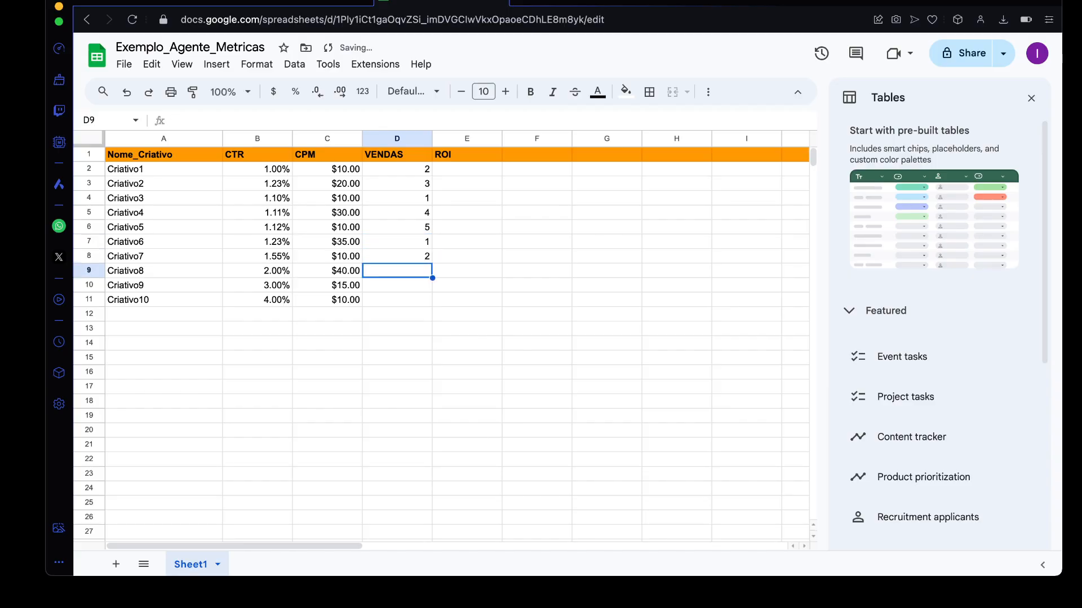
pyautogui.write('3')
pyautogui.press('Return')
pyautogui.write('34')
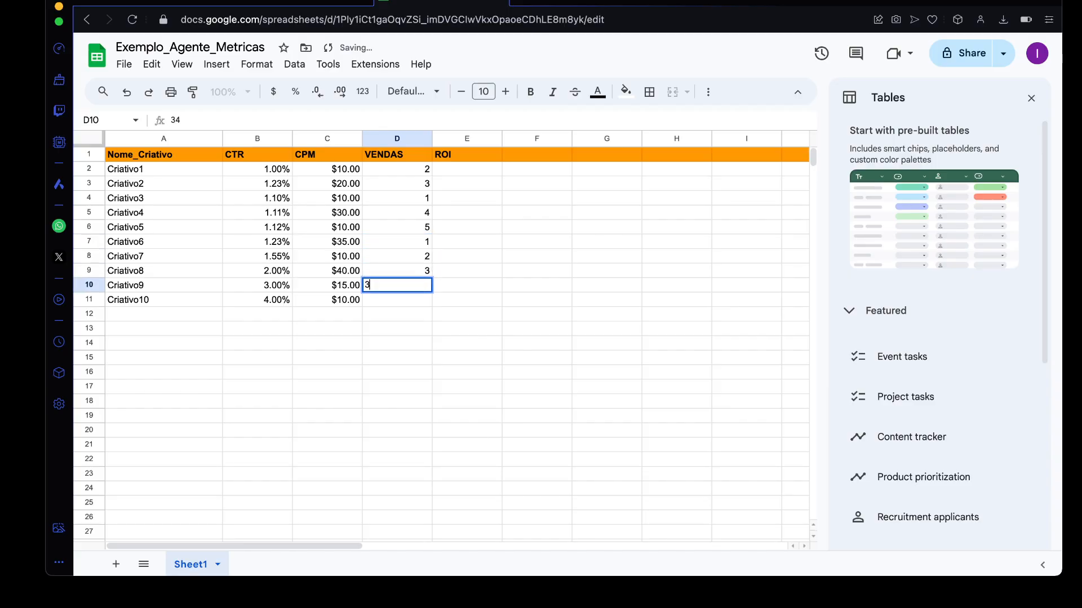
pyautogui.press('Return')
pyautogui.write('1')
pyautogui.click(508, 198)
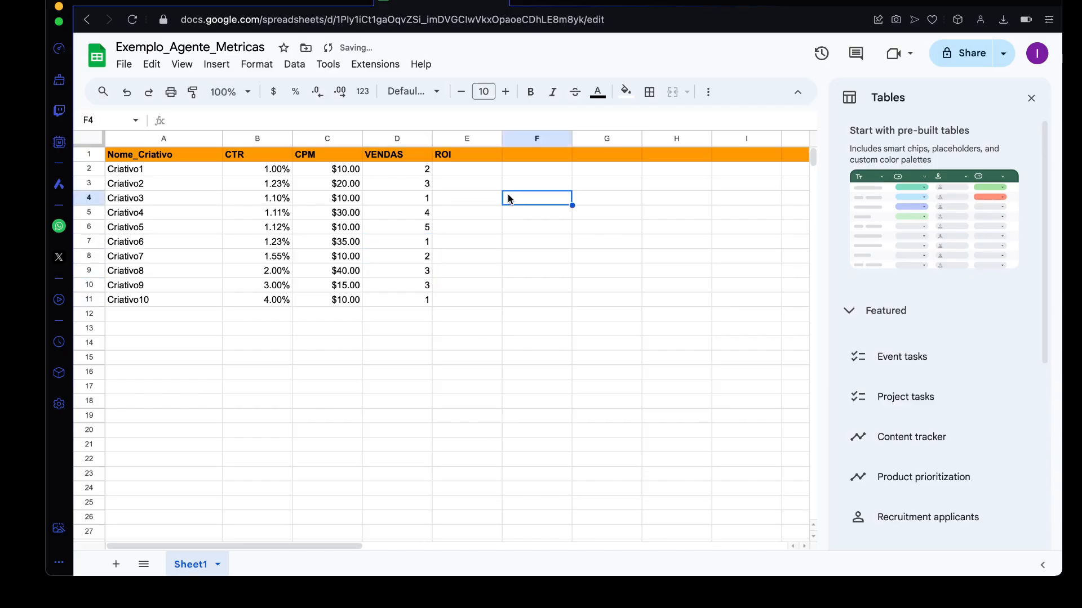
# Step: Enter 1 in ROI cell E2 and format the whole of column E as percent
pyautogui.doubleClick(479, 171)
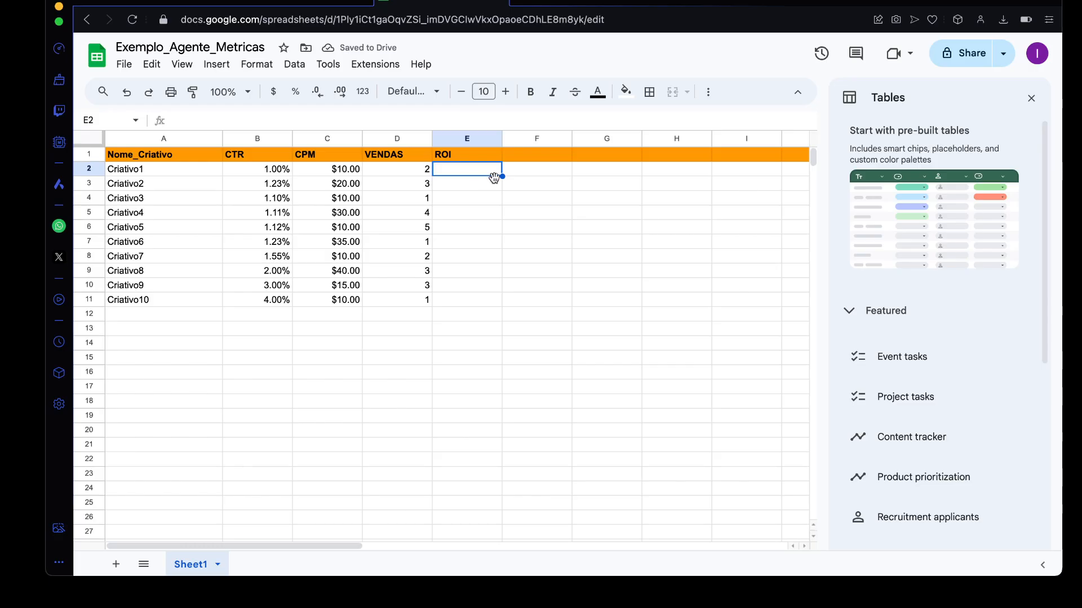
pyautogui.click(298, 97)
pyautogui.click(472, 139)
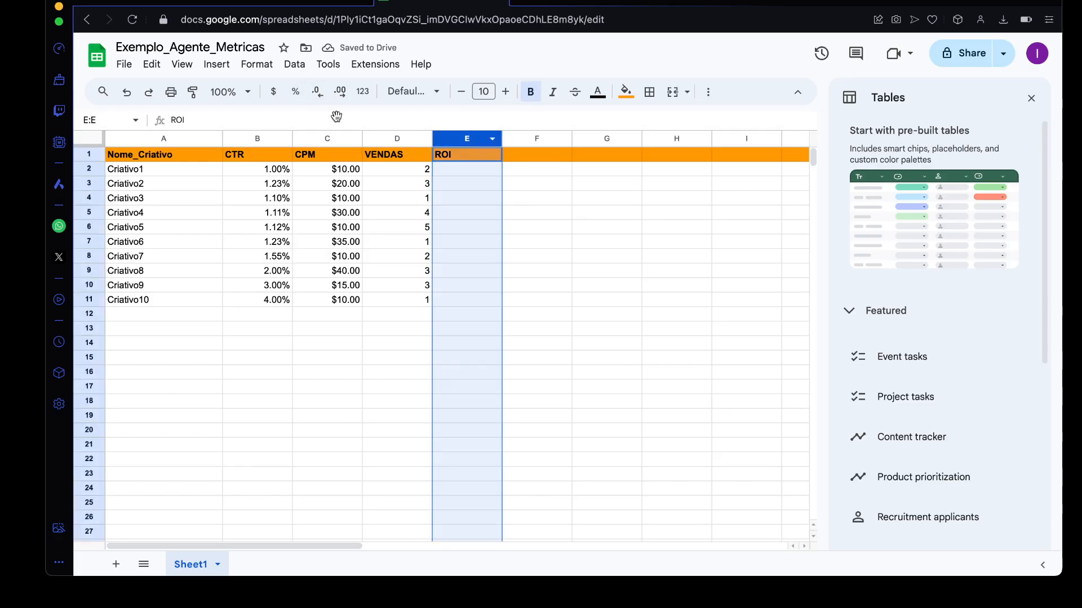
pyautogui.click(468, 186)
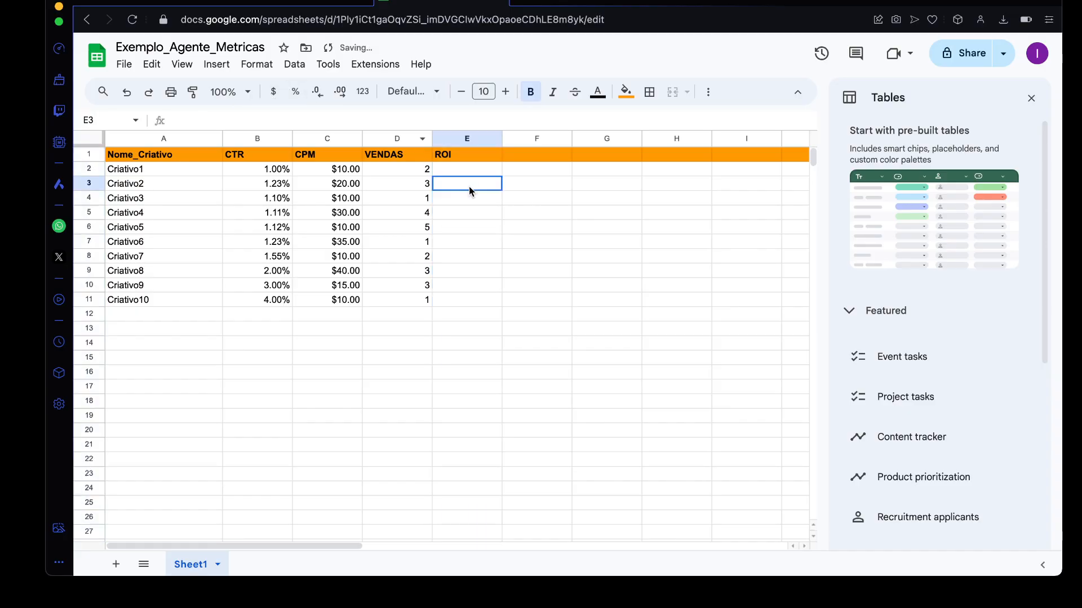
pyautogui.click(468, 169)
pyautogui.write('1')
pyautogui.press('Return')
pyautogui.click(498, 174)
pyautogui.click(459, 141)
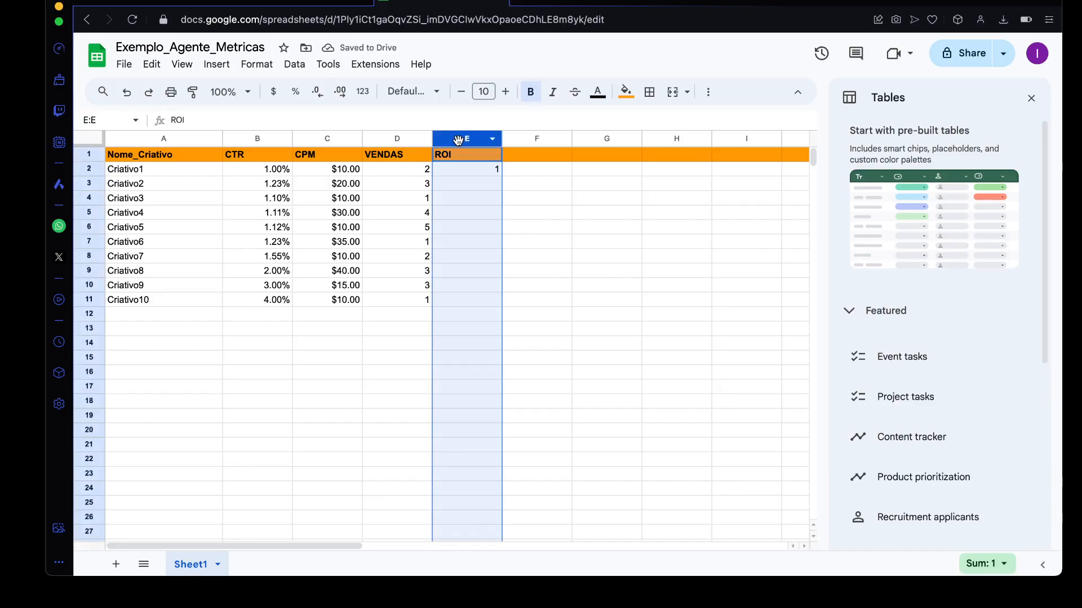
pyautogui.click(295, 91)
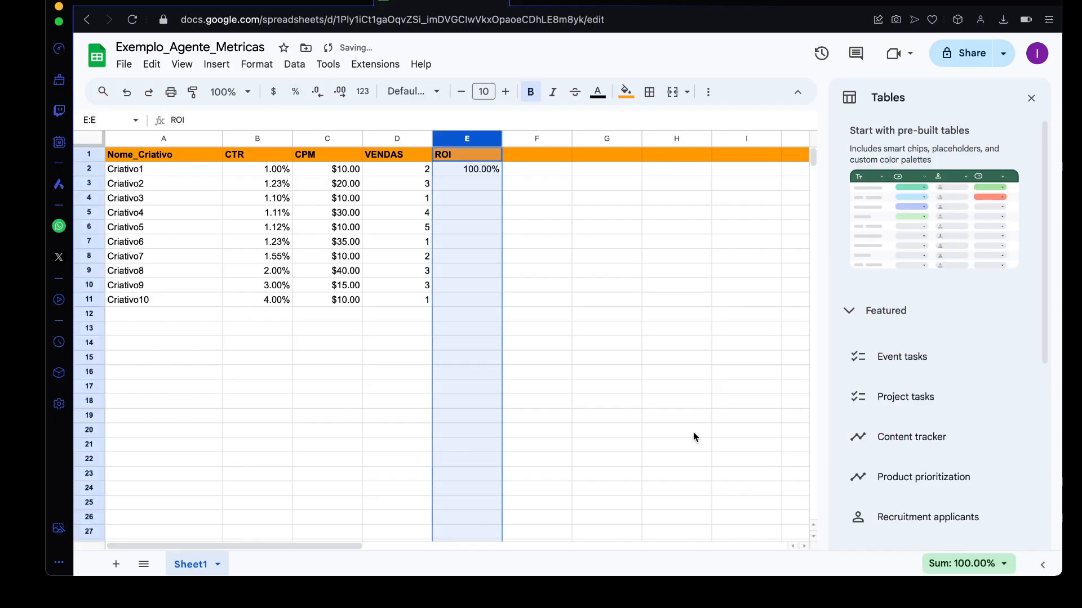
# Step: Set the ROI of Criativo1 in cell E2 to 1%
pyautogui.click(473, 212)
pyautogui.click(485, 169)
pyautogui.doubleClick(495, 168)
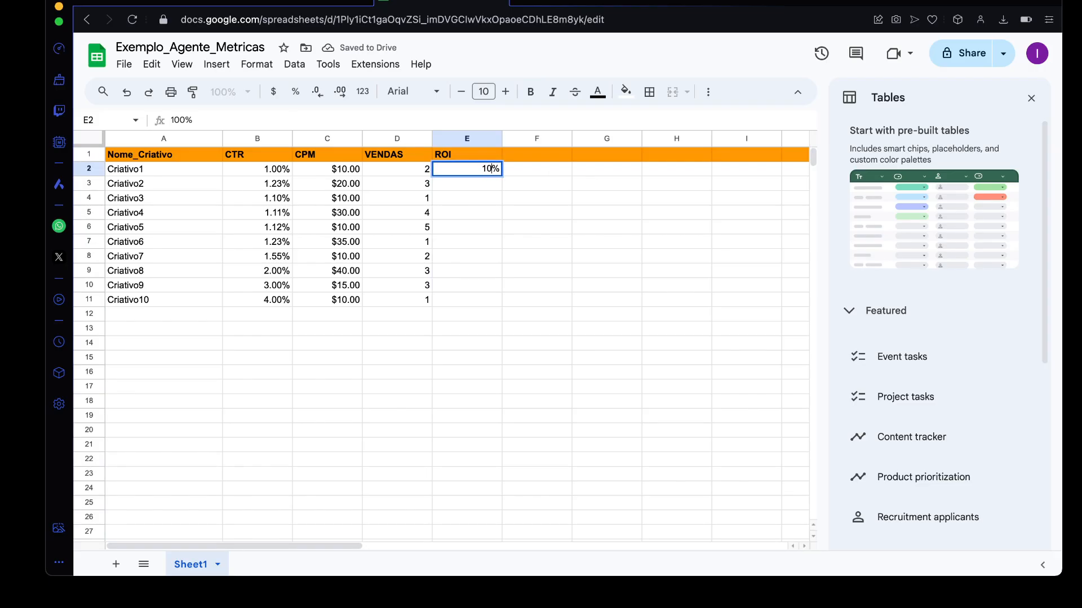
pyautogui.press('BackSpace')
pyautogui.press('Return')
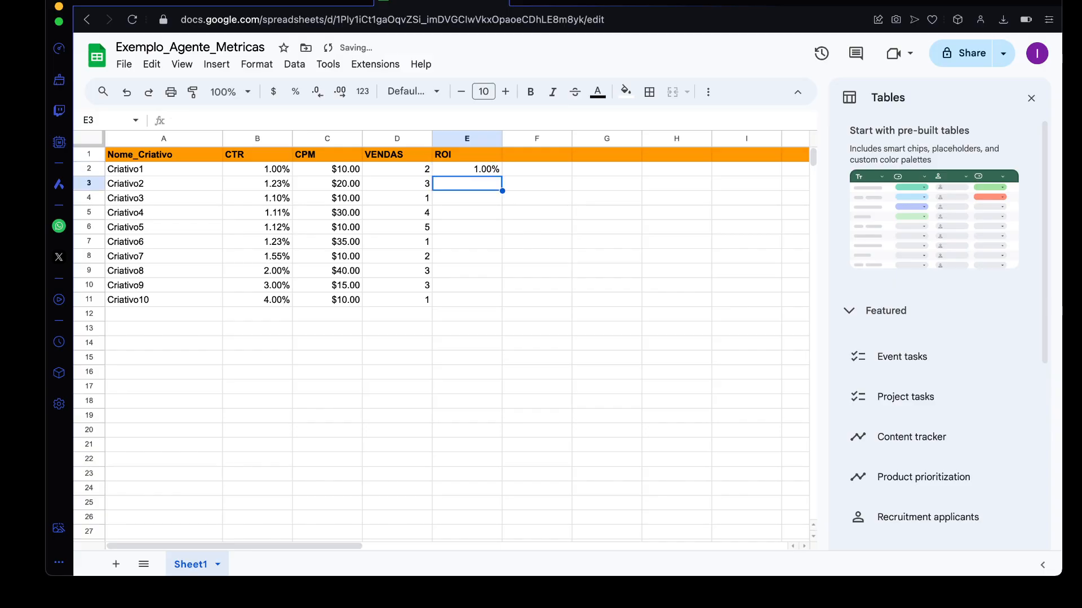
pyautogui.click(484, 170)
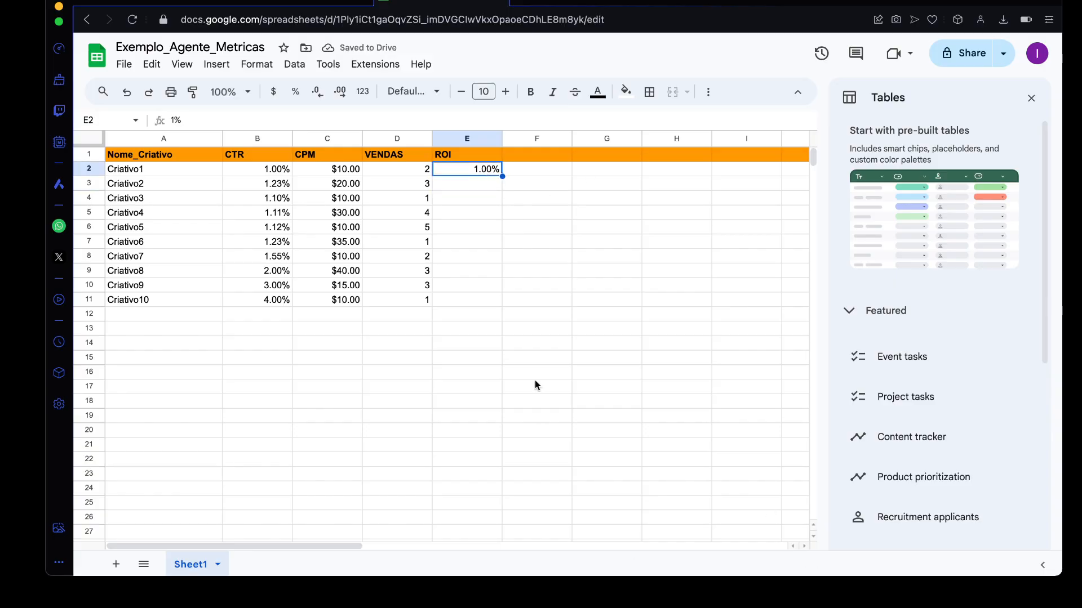
pyautogui.click(898, 597)
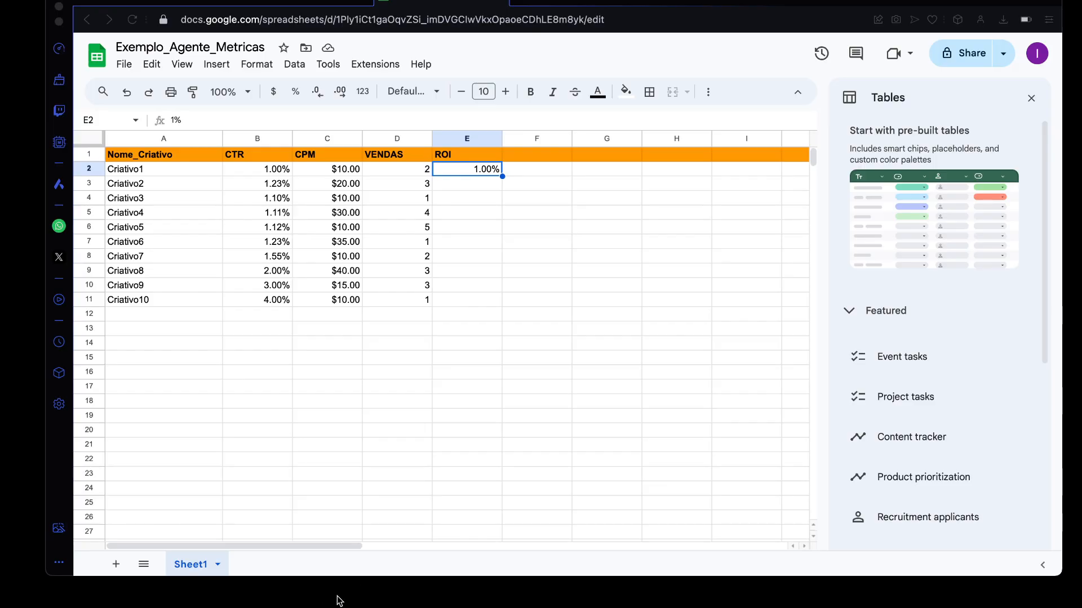
# Step: Apply the Number format to the whole ROI column E
pyautogui.click(467, 139)
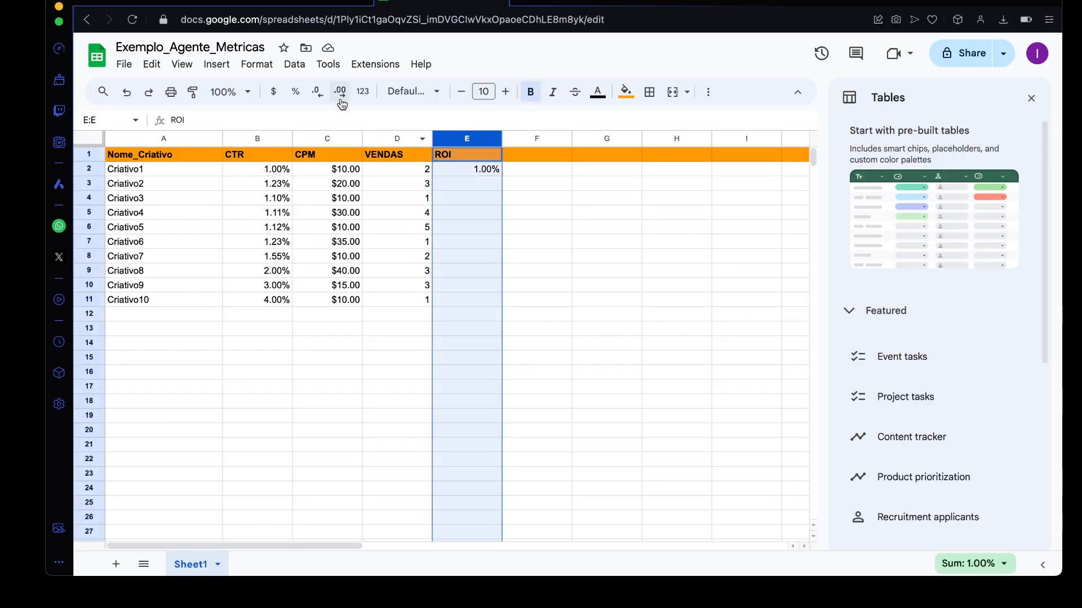
pyautogui.click(365, 95)
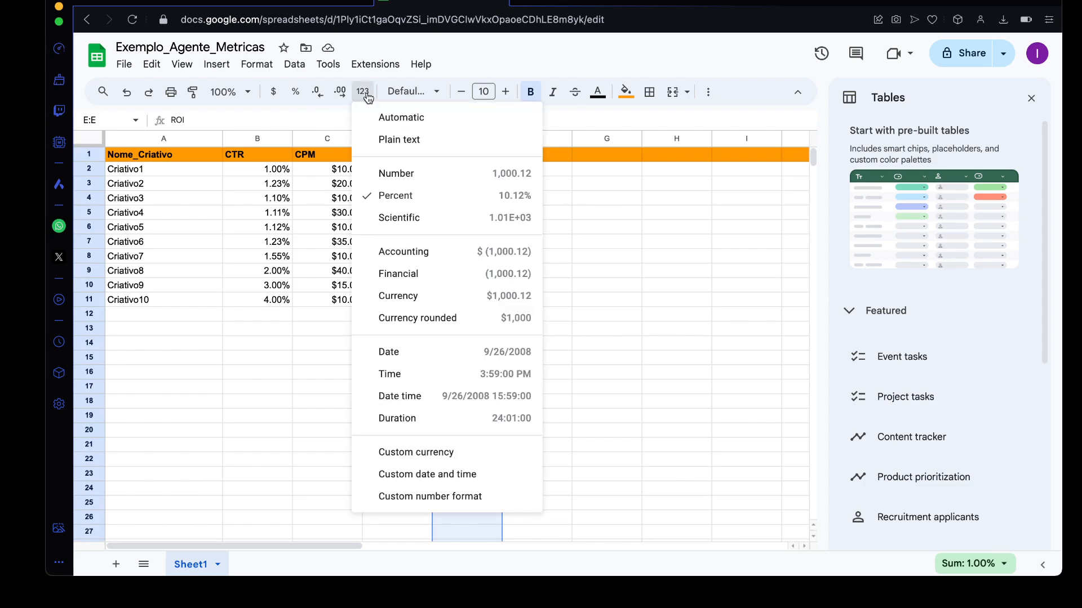
pyautogui.click(336, 112)
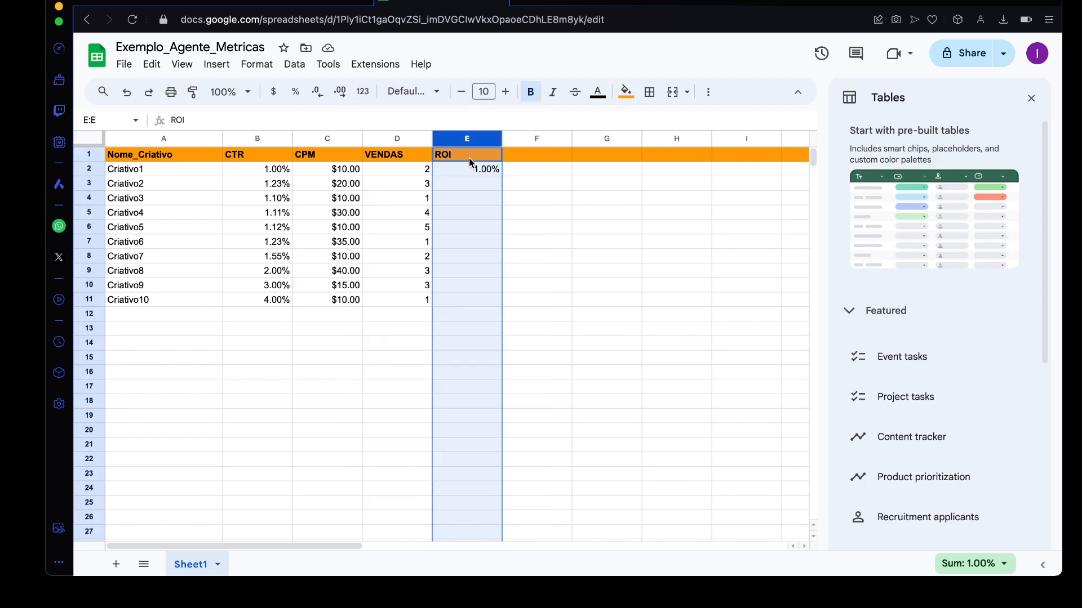
pyautogui.click(363, 91)
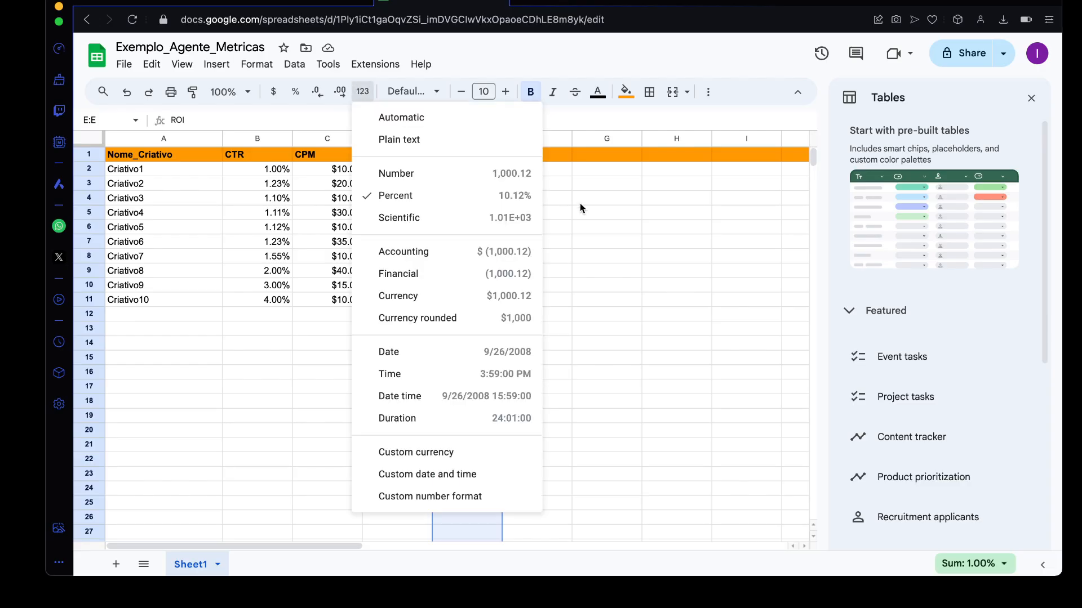
pyautogui.click(441, 172)
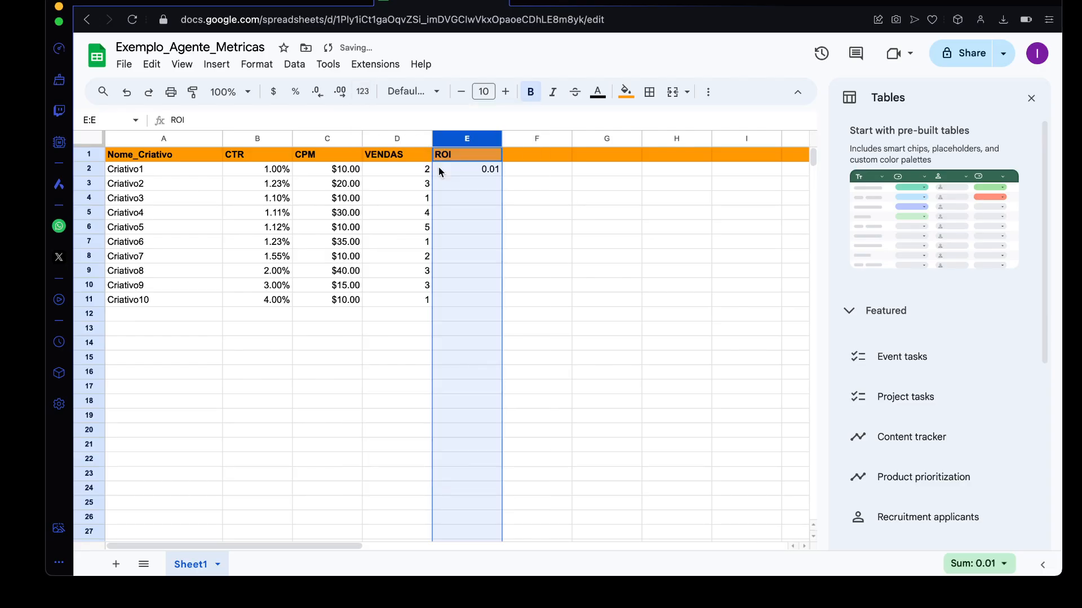
# Step: Enter the ROI values 2, 1.33, 1 and 0.42 in cells E2 to E5
pyautogui.click(466, 169)
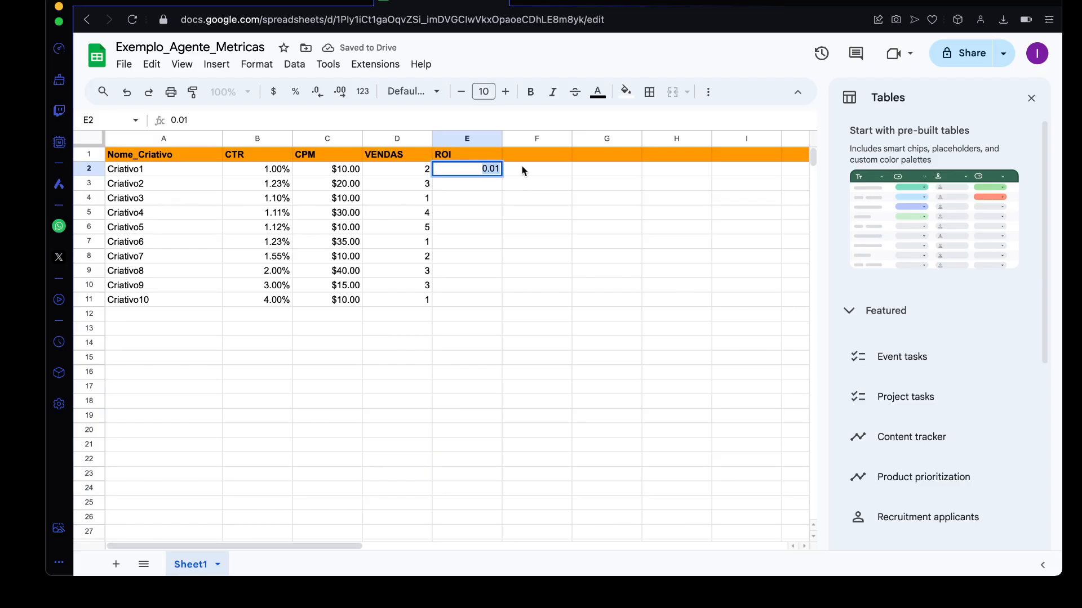
pyautogui.write('2')
pyautogui.press('BackSpace')
pyautogui.write('1')
pyautogui.press('Return')
pyautogui.write('1')
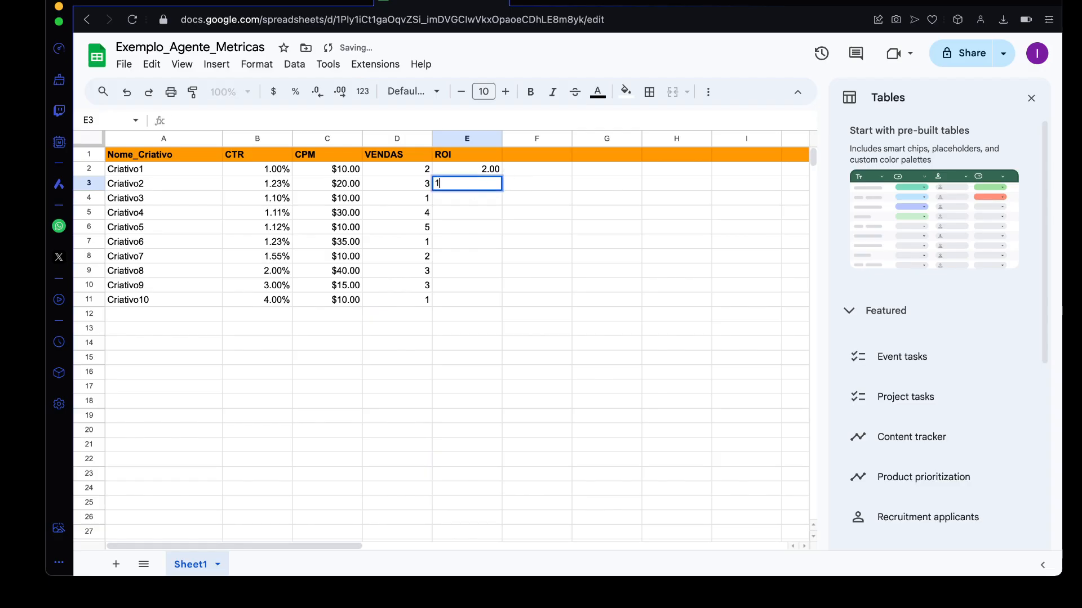
pyautogui.write('.33')
pyautogui.press('Return')
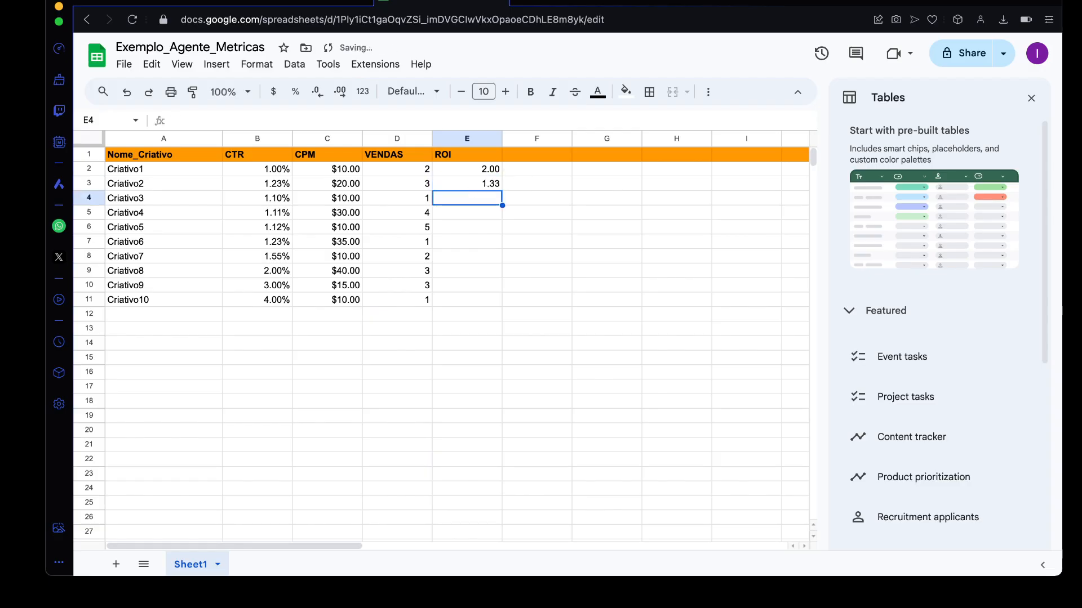
pyautogui.doubleClick(492, 200)
pyautogui.press('Return')
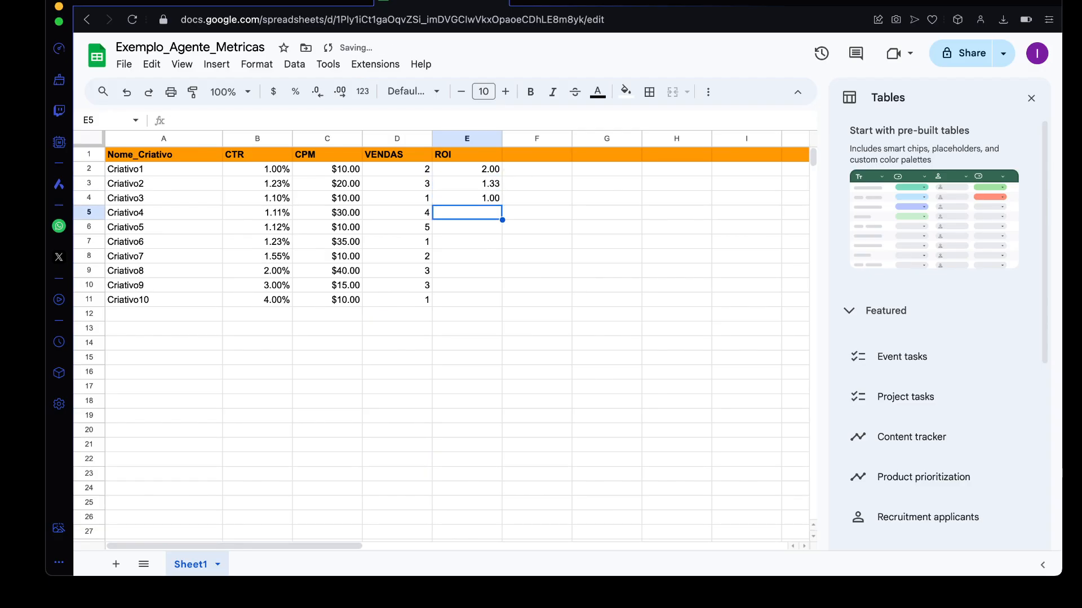
pyautogui.doubleClick(490, 216)
pyautogui.write('0.')
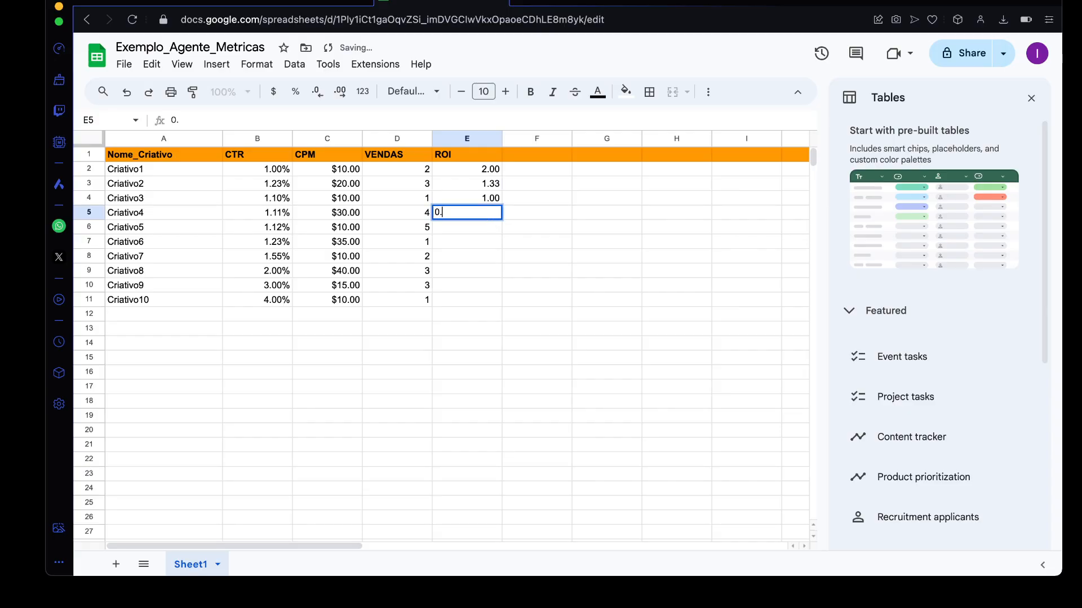
pyautogui.write('42')
pyautogui.press('Return')
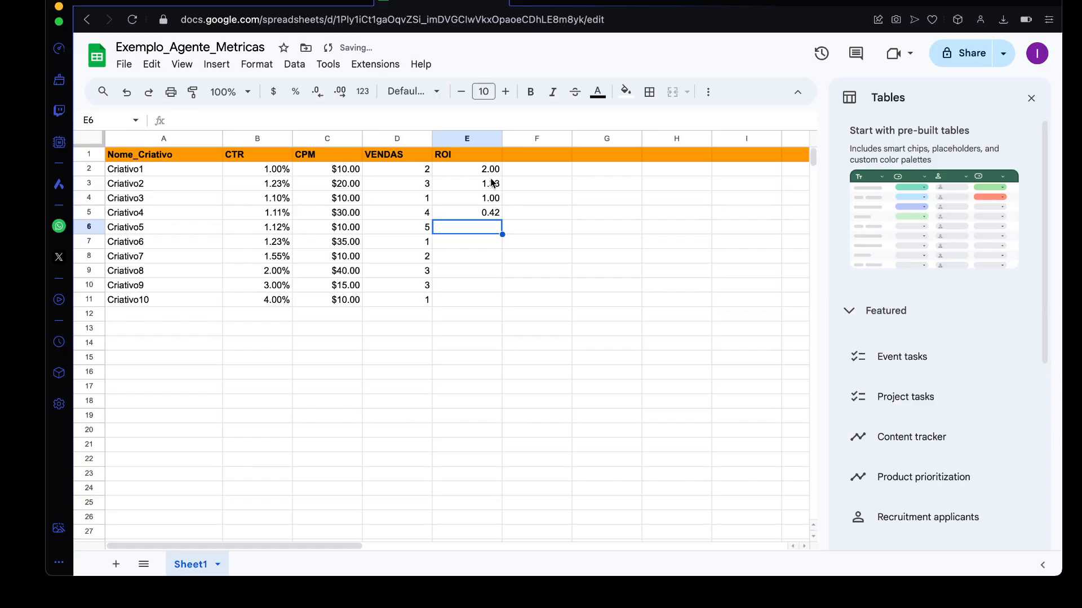
# Step: Copy the ROI values of E2:E5 into E6:E9 and change the ROI of Criativo6 in cell E7 to 2.33
pyautogui.moveTo(490, 169); pyautogui.dragTo(488, 273)
pyautogui.hotkey('ctrl', 'c')
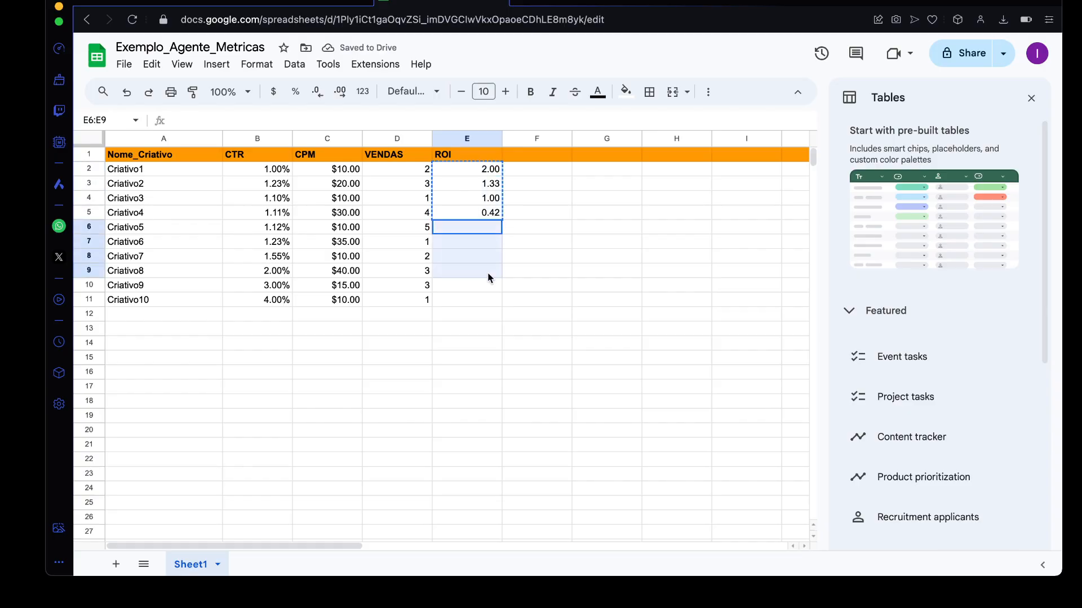
pyautogui.hotkey('ctrl', 'v')
pyautogui.doubleClick(487, 241)
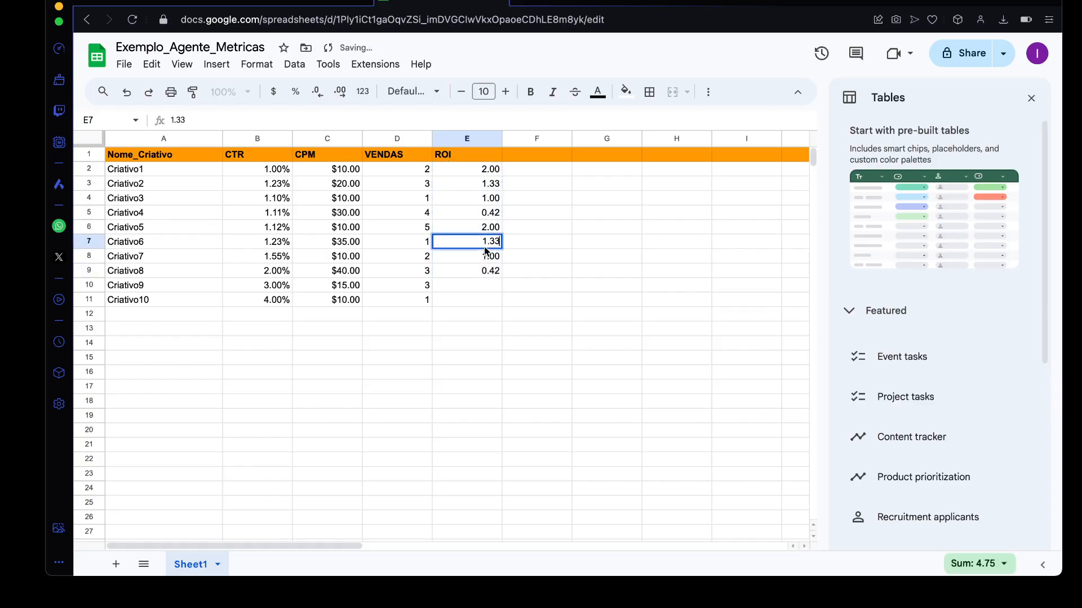
pyautogui.press('BackSpace')
pyautogui.write('2')
# Step: Enter the ROI values 0.10 for Criativo9 and 0.3 for Criativo10 in cells E10 and E11
pyautogui.doubleClick(484, 285)
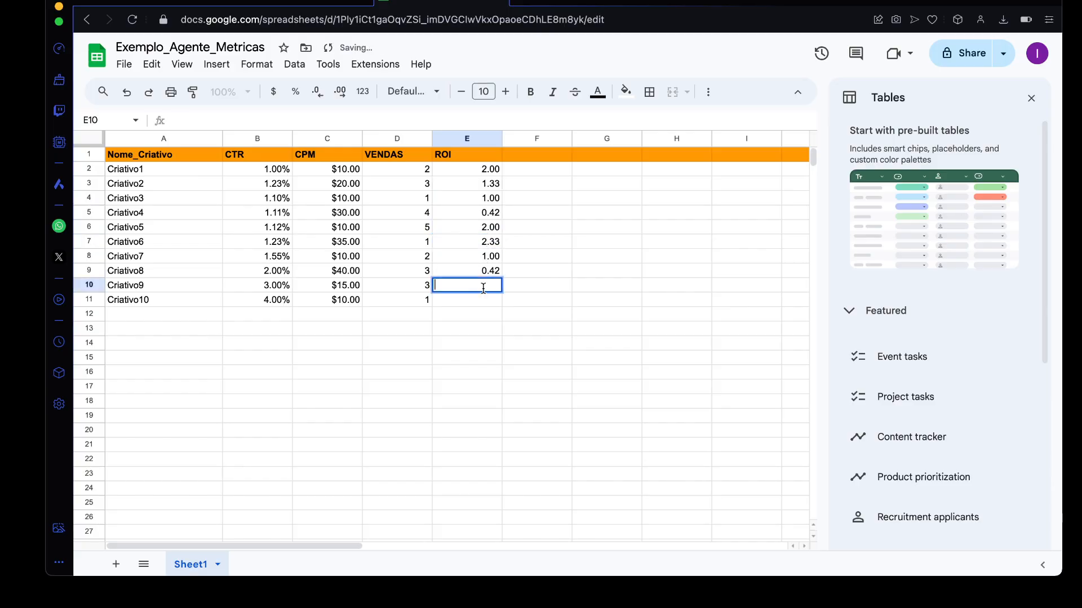
pyautogui.write('0.10')
pyautogui.press('Return')
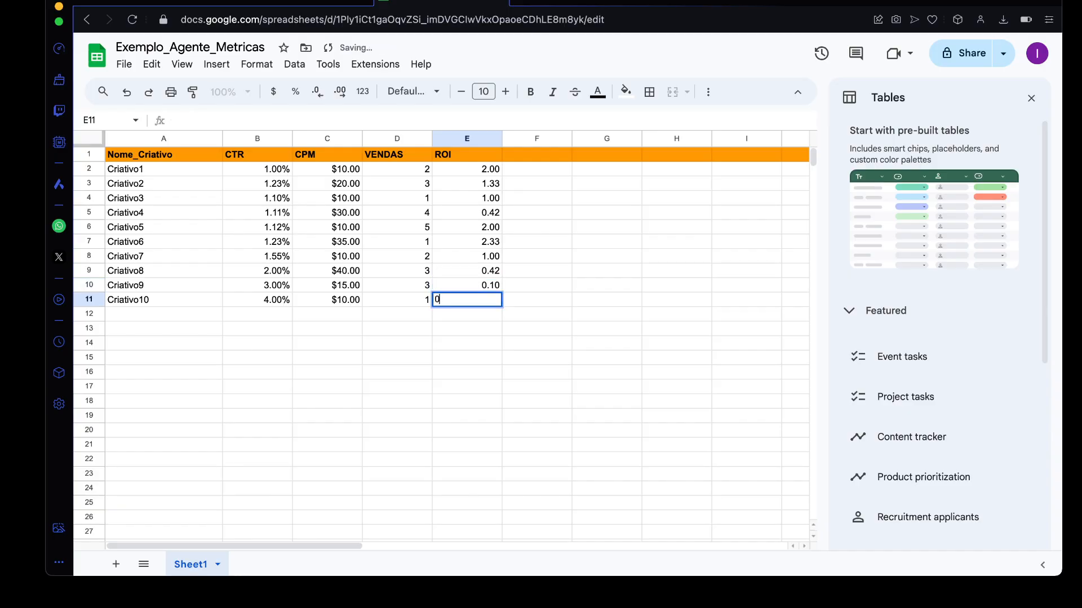
pyautogui.write('0.3')
pyautogui.click(504, 343)
# Step: Add the column header Status in cell F1
pyautogui.click(536, 156)
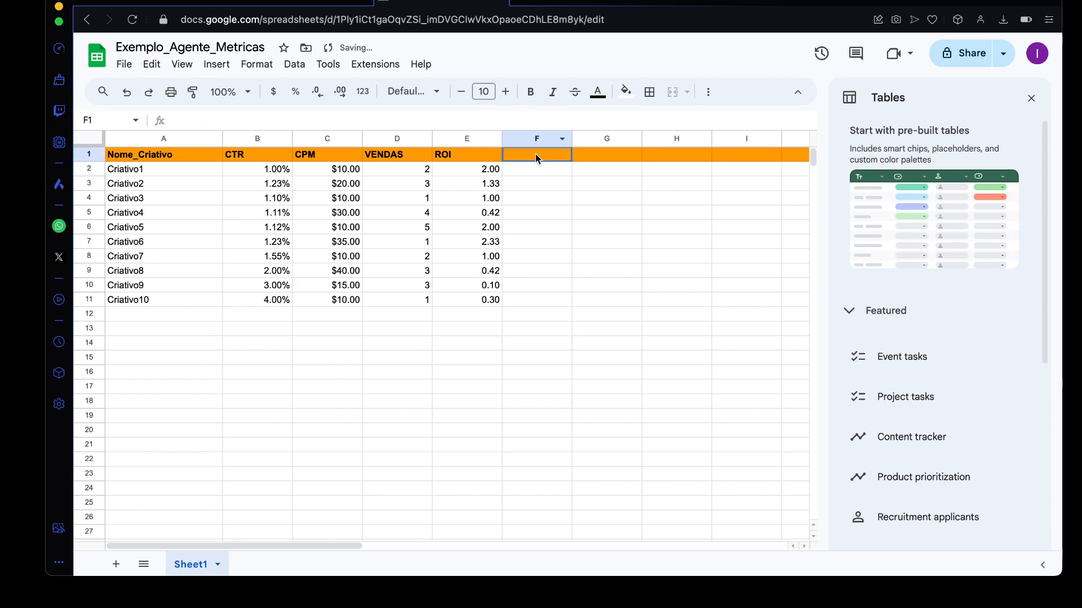
pyautogui.write('Status')
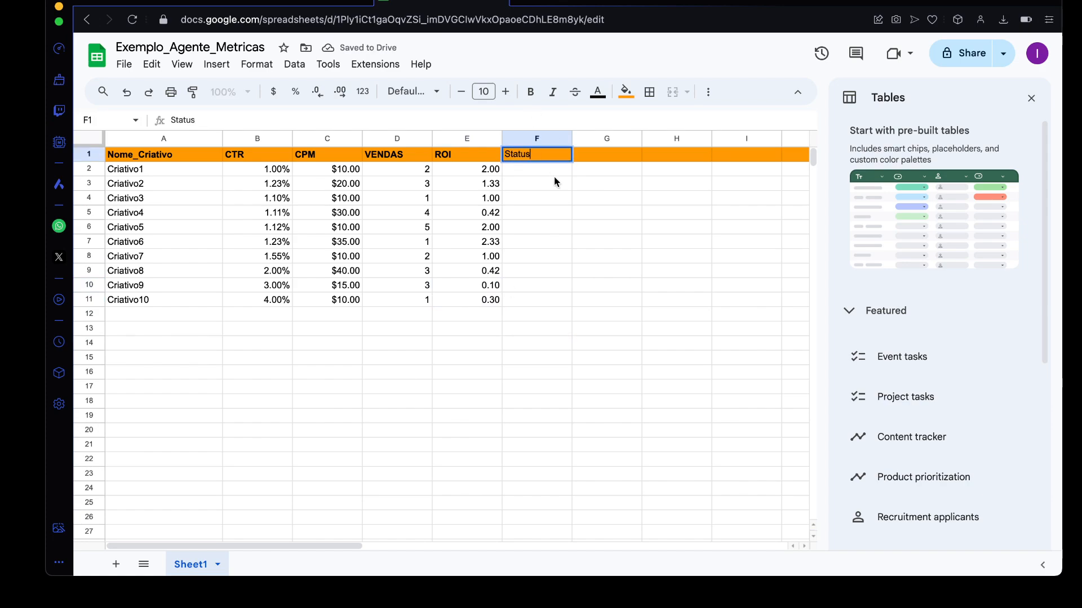
pyautogui.press('Return')
pyautogui.click(546, 156)
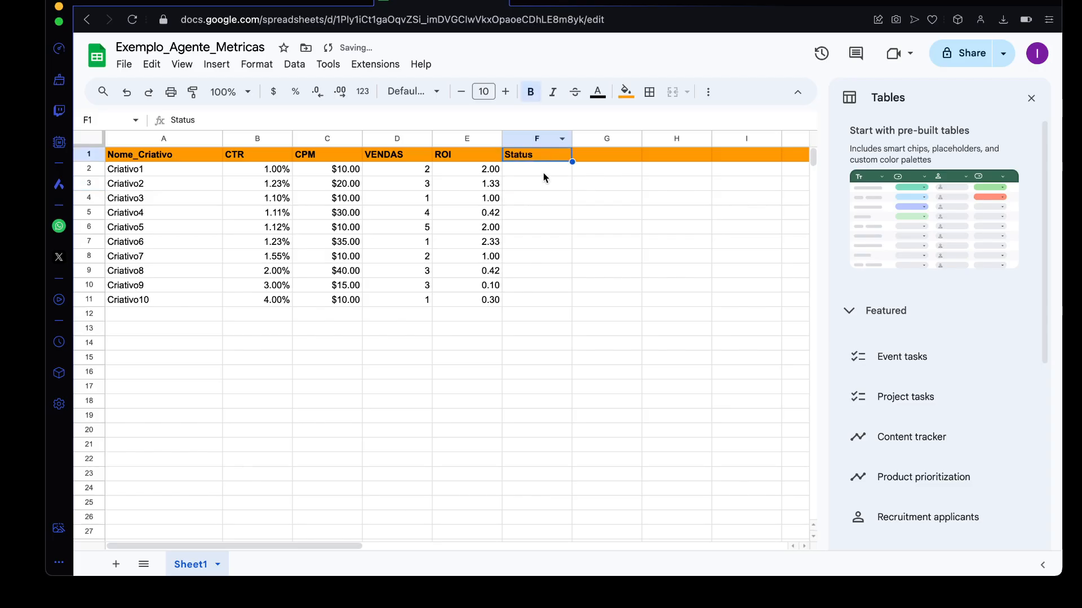
# Step: Enter the status ATIVO in cell F2 and fill it down to F11 for all ten creatives
pyautogui.moveTo(543, 175); pyautogui.dragTo(541, 304)
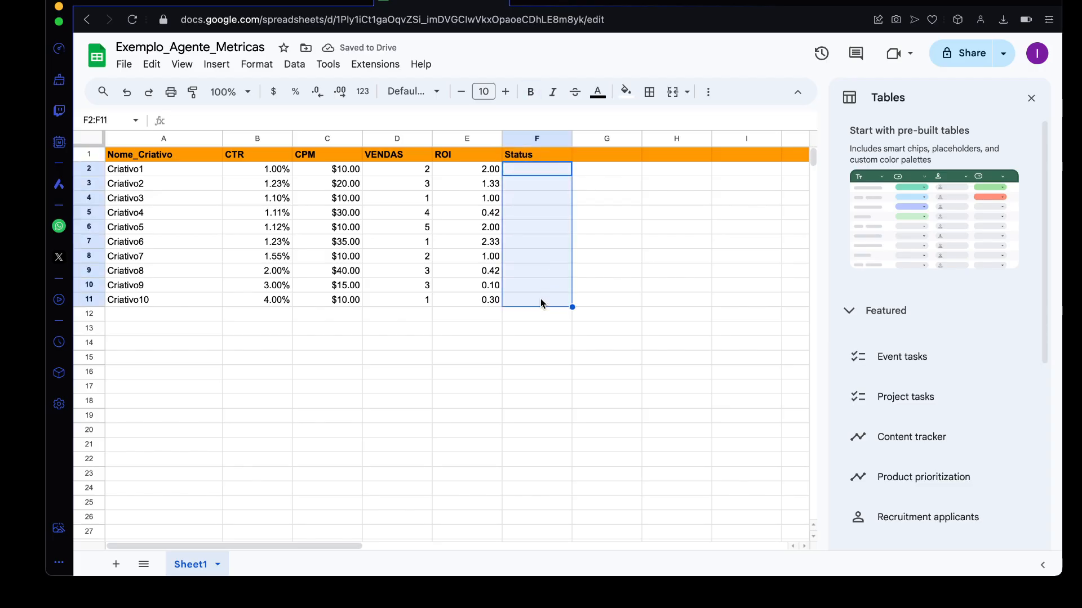
pyautogui.write('ATIVO')
pyautogui.click(555, 320)
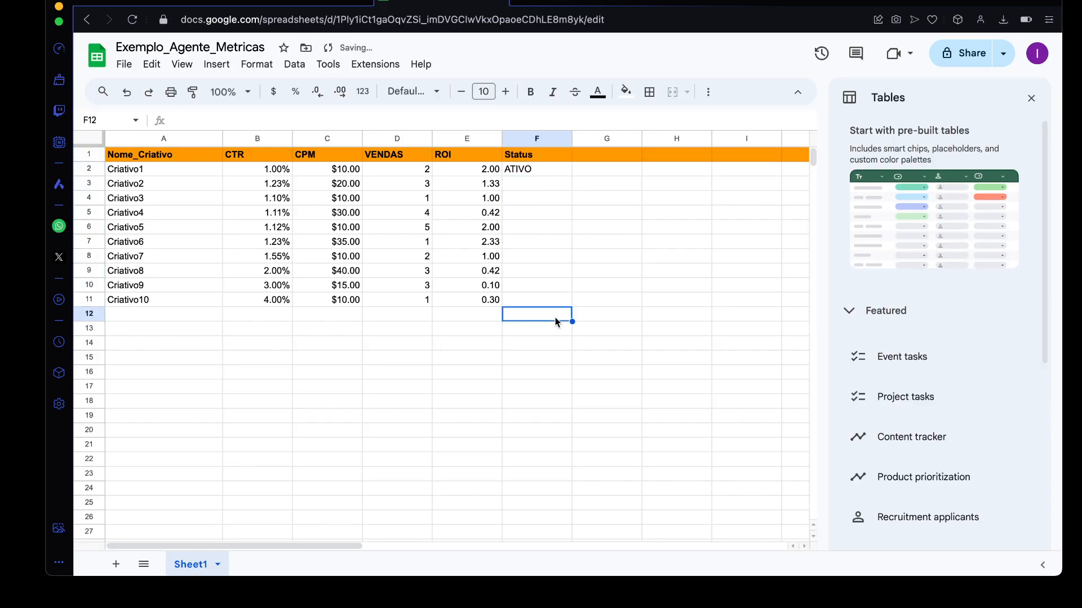
pyautogui.click(546, 169)
pyautogui.moveTo(573, 176); pyautogui.dragTo(569, 305)
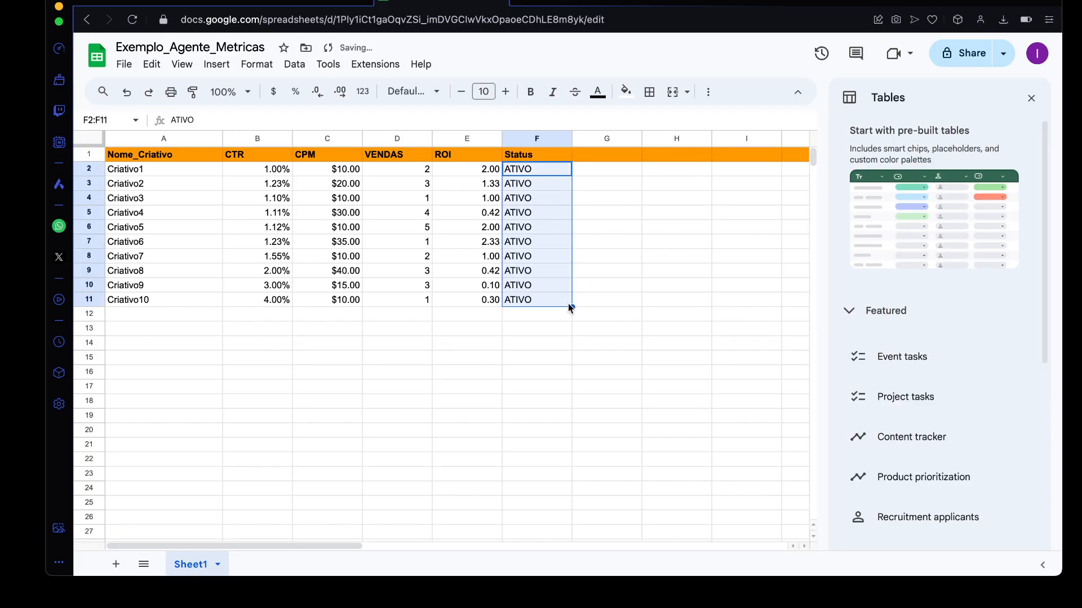
pyautogui.click(512, 407)
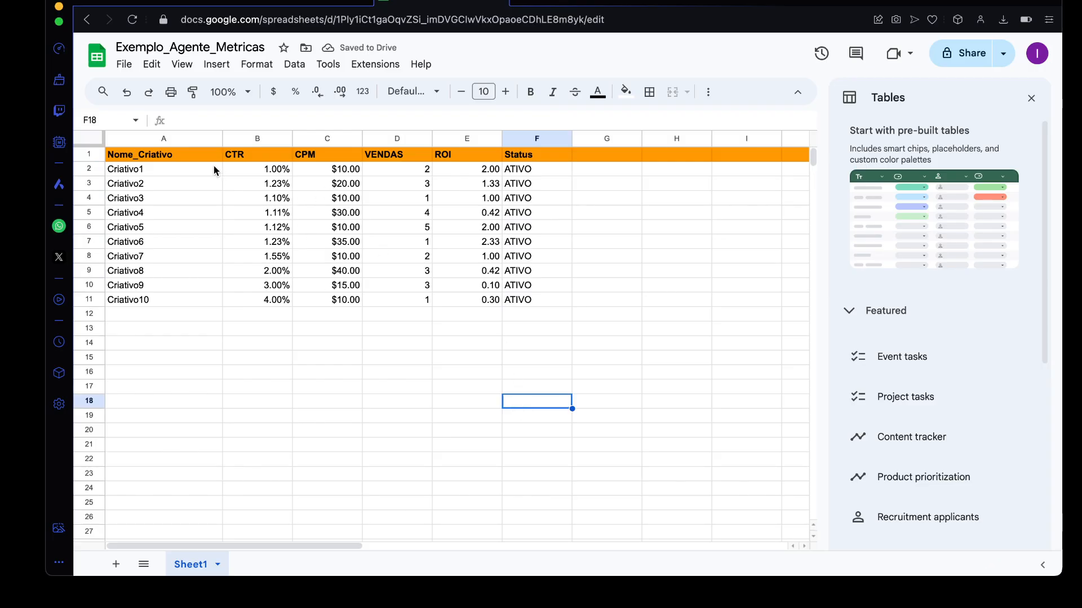
pyautogui.click(166, 156)
pyautogui.click(284, 316)
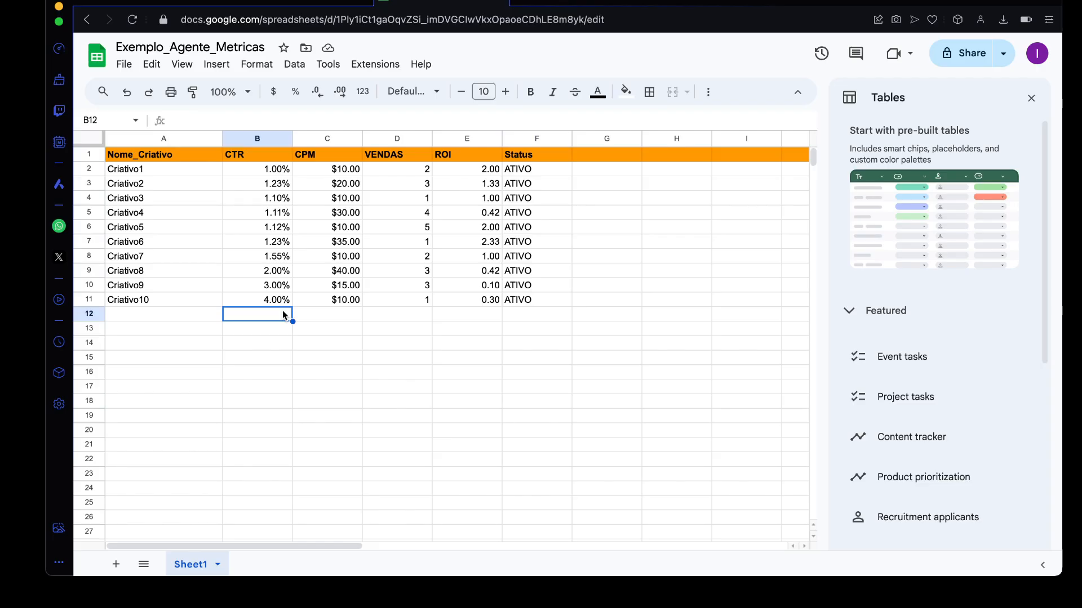
pyautogui.click(315, 5)
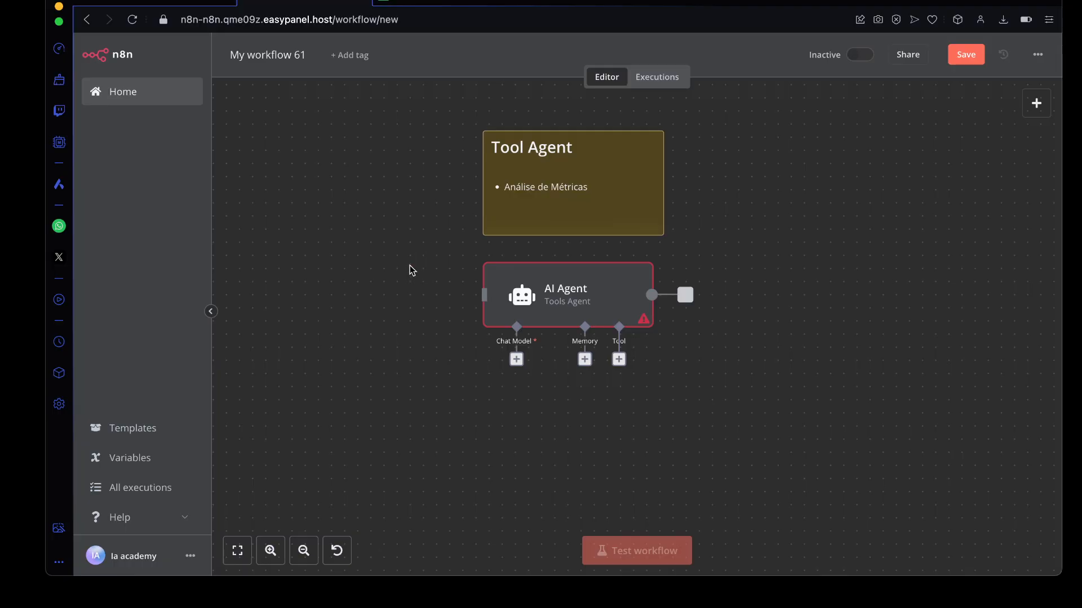
pyautogui.click(442, 5)
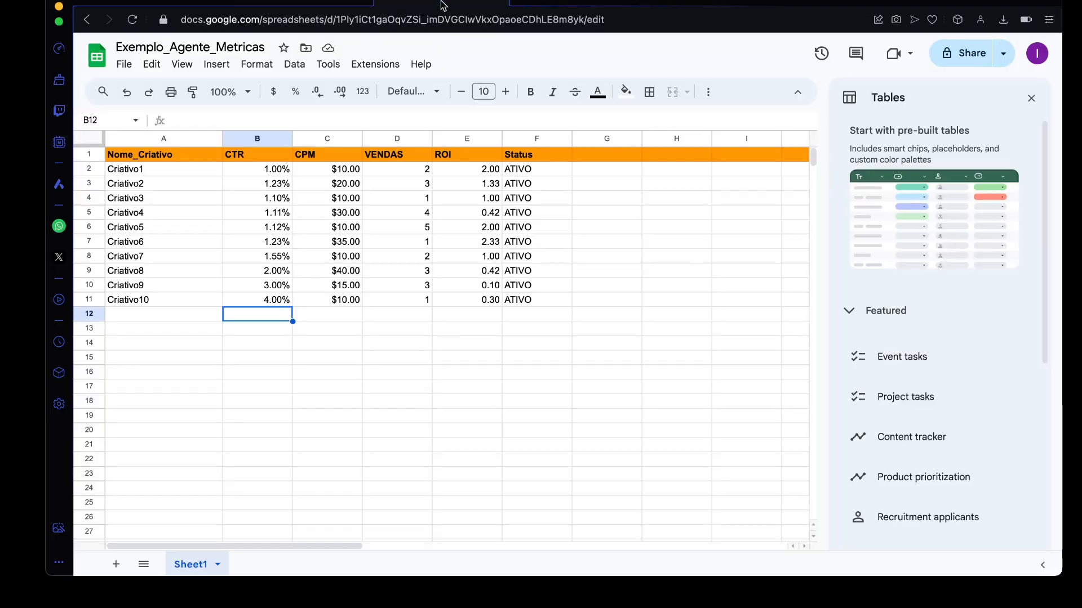
pyautogui.click(402, 360)
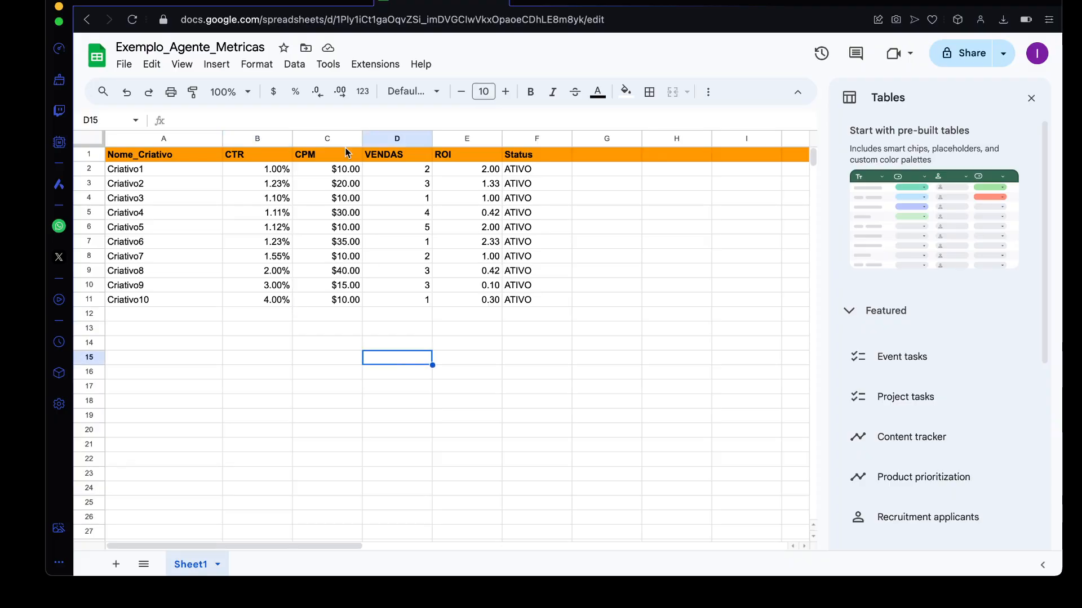
pyautogui.click(317, 3)
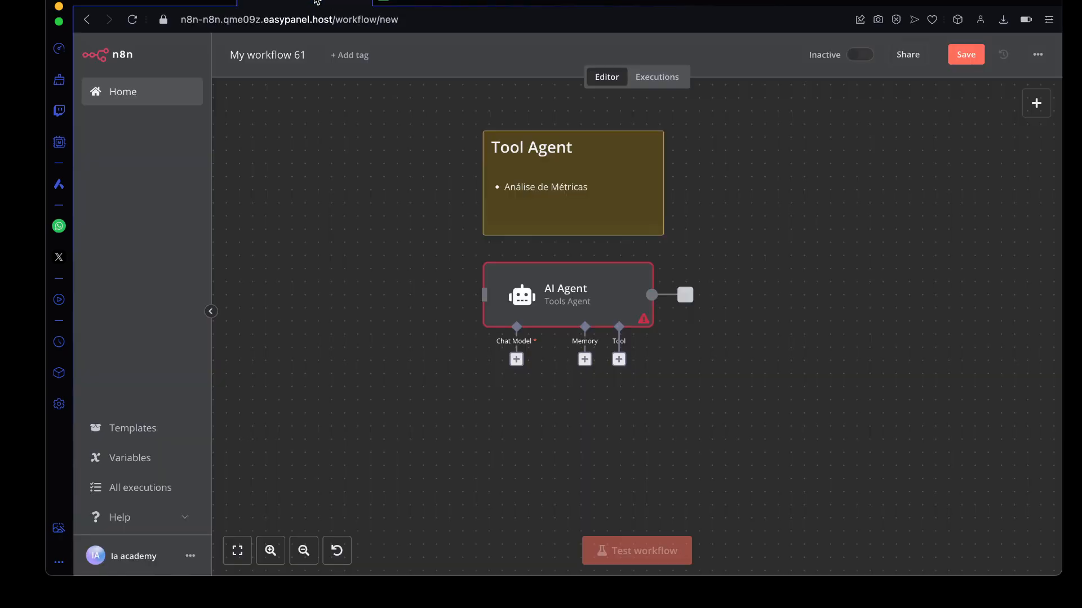
pyautogui.click(428, 3)
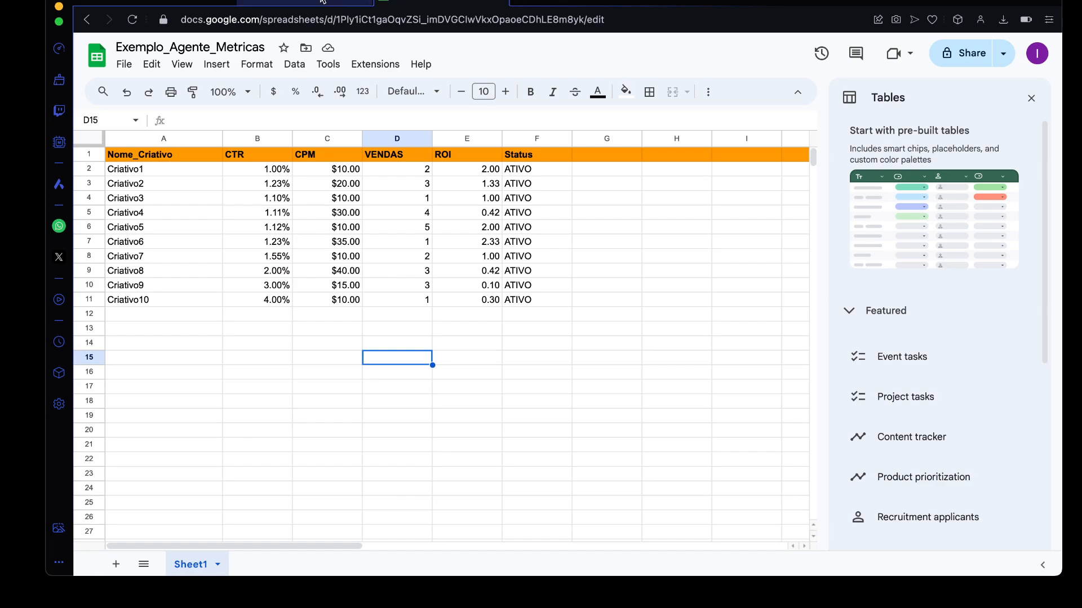
# Step: Switch to the n8n workflow and attach an OpenAI Chat Model to the AI Agent, using the conta2 credential
pyautogui.click(355, 5)
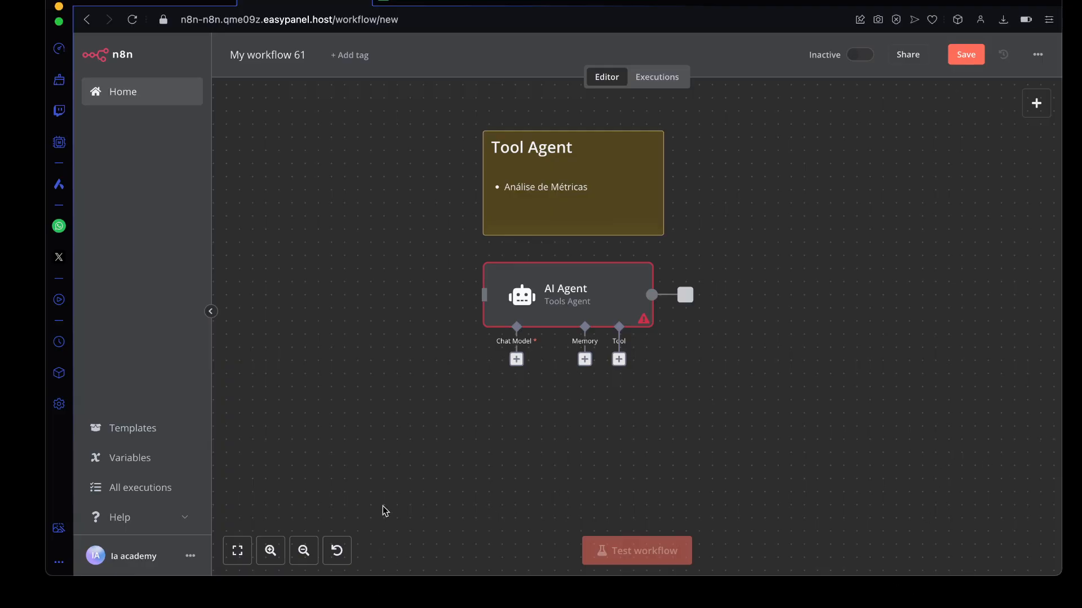
pyautogui.click(516, 359)
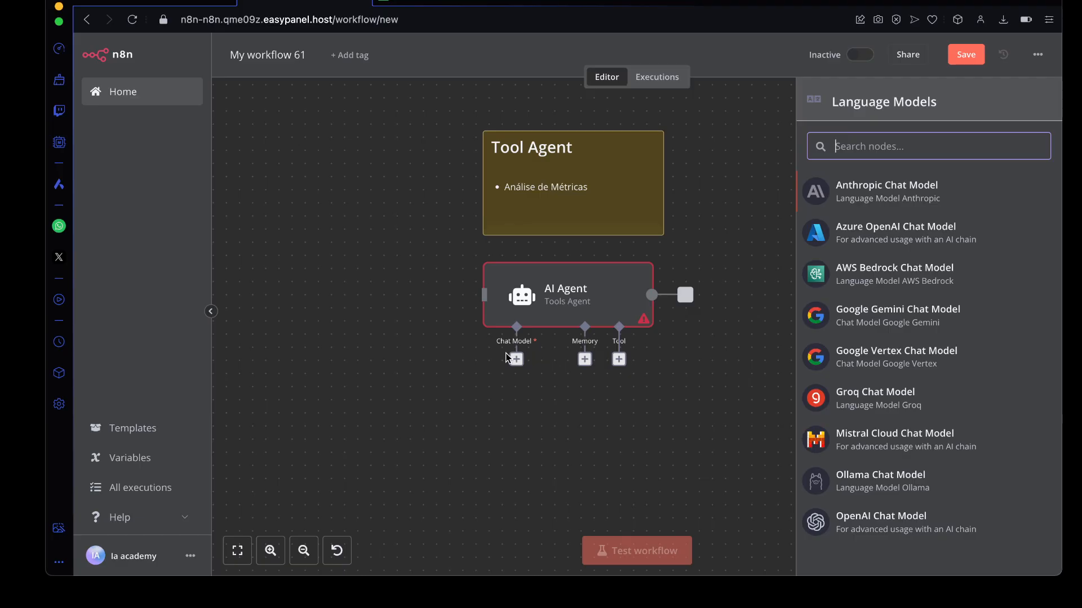
pyautogui.click(866, 524)
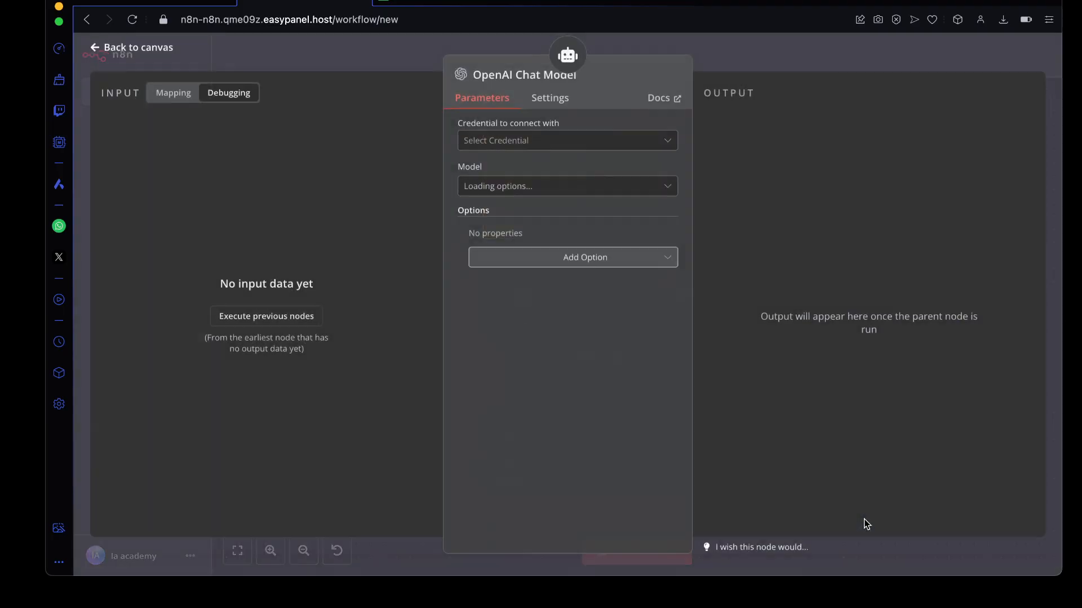
pyautogui.click(598, 142)
pyautogui.click(581, 212)
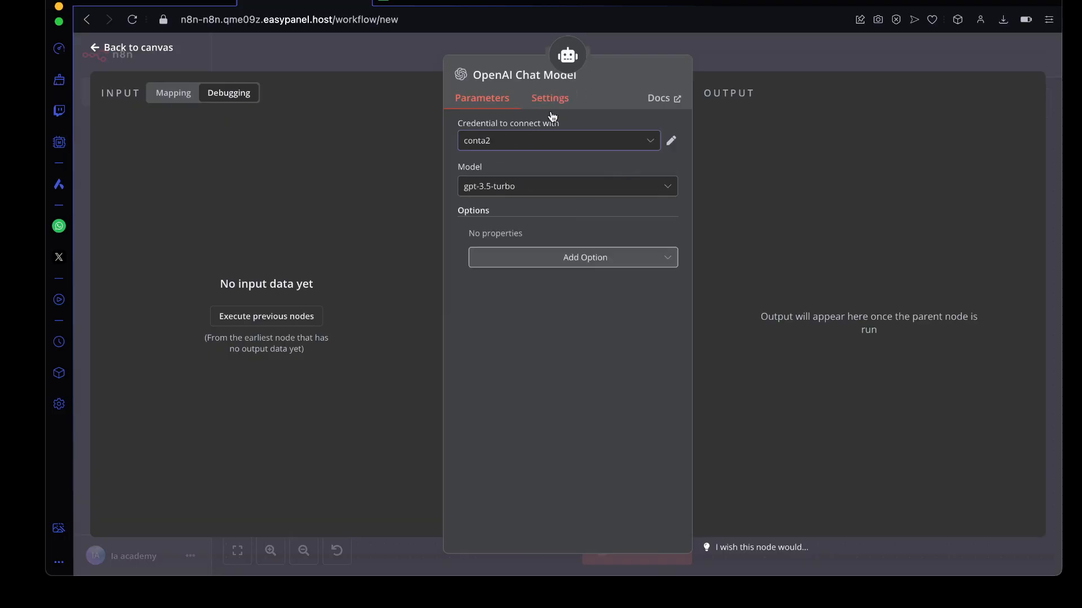
# Step: Set the OpenAI Chat Model's model to gpt-4o and place its node closer beneath the AI Agent
pyautogui.click(503, 190)
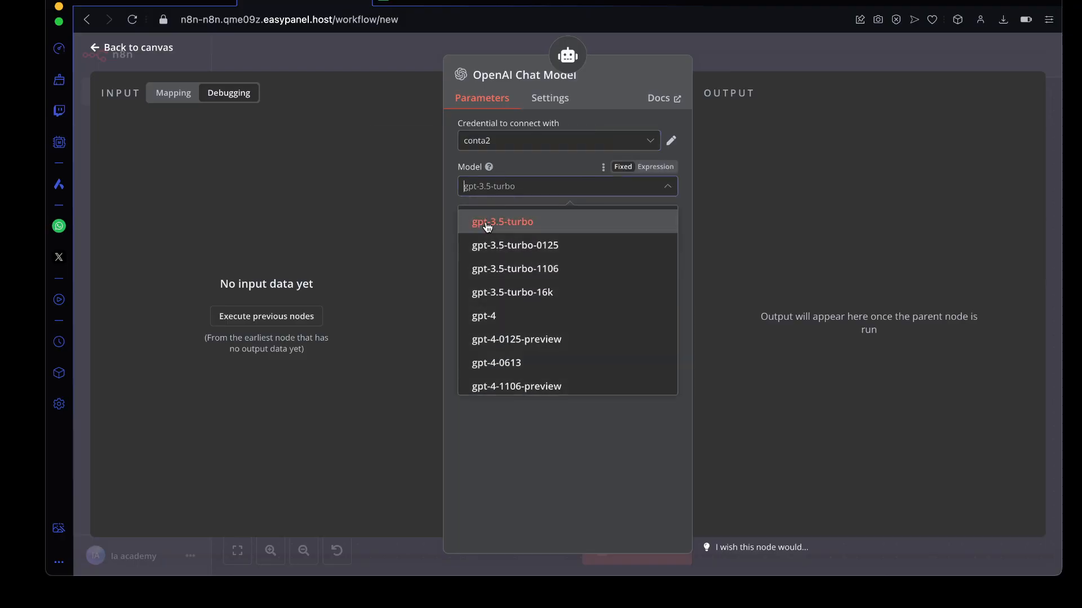
pyautogui.scroll(-4, 507, 294)
pyautogui.scroll(4, 507, 295)
pyautogui.scroll(-2, 507, 295)
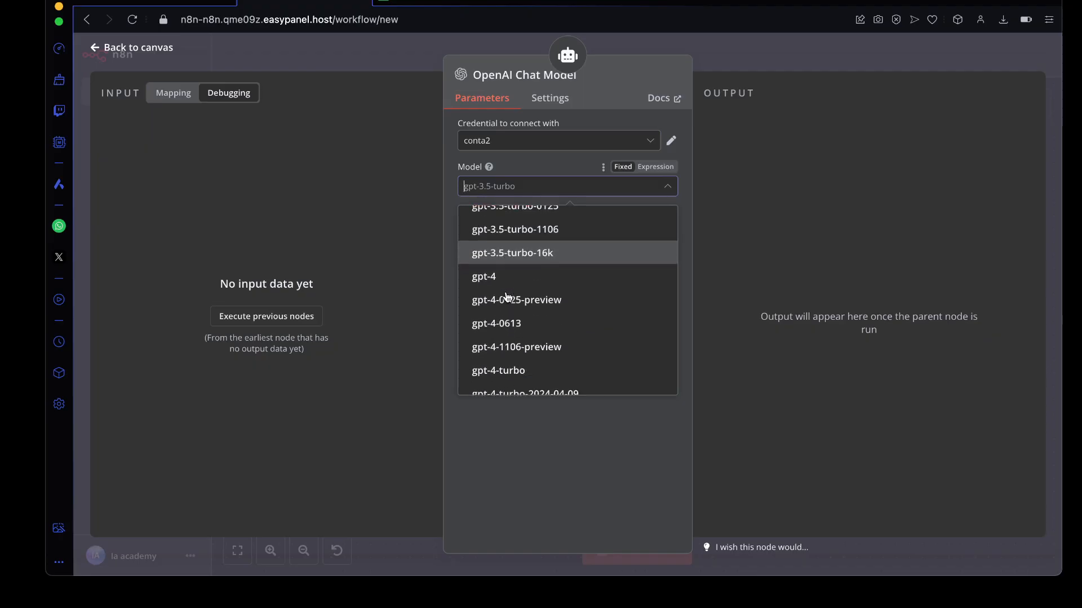
pyautogui.scroll(-3, 507, 297)
pyautogui.click(503, 319)
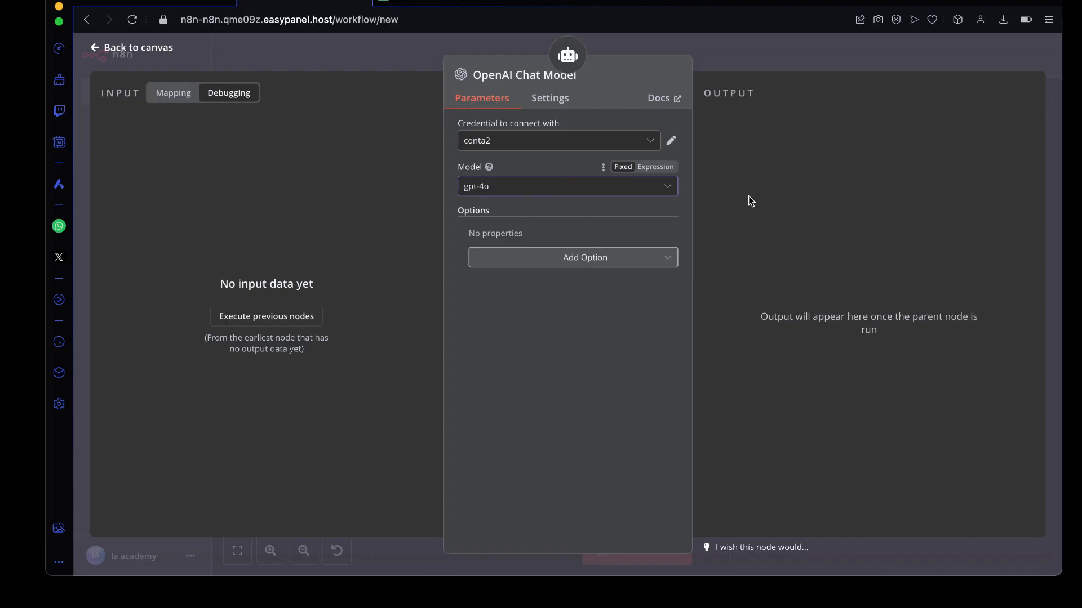
pyautogui.press('Escape')
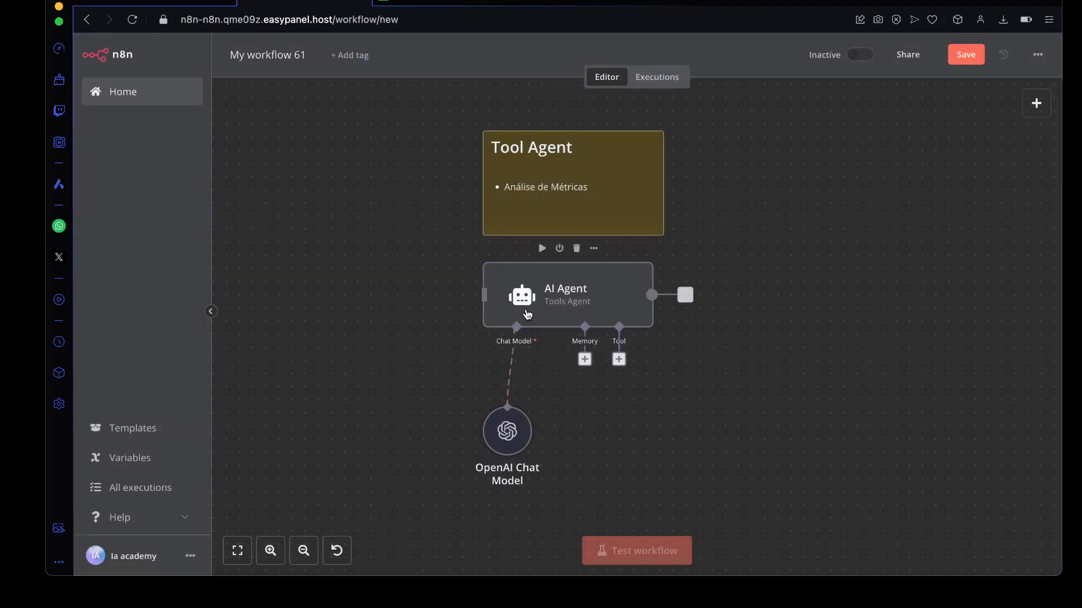
pyautogui.moveTo(504, 441); pyautogui.dragTo(497, 407)
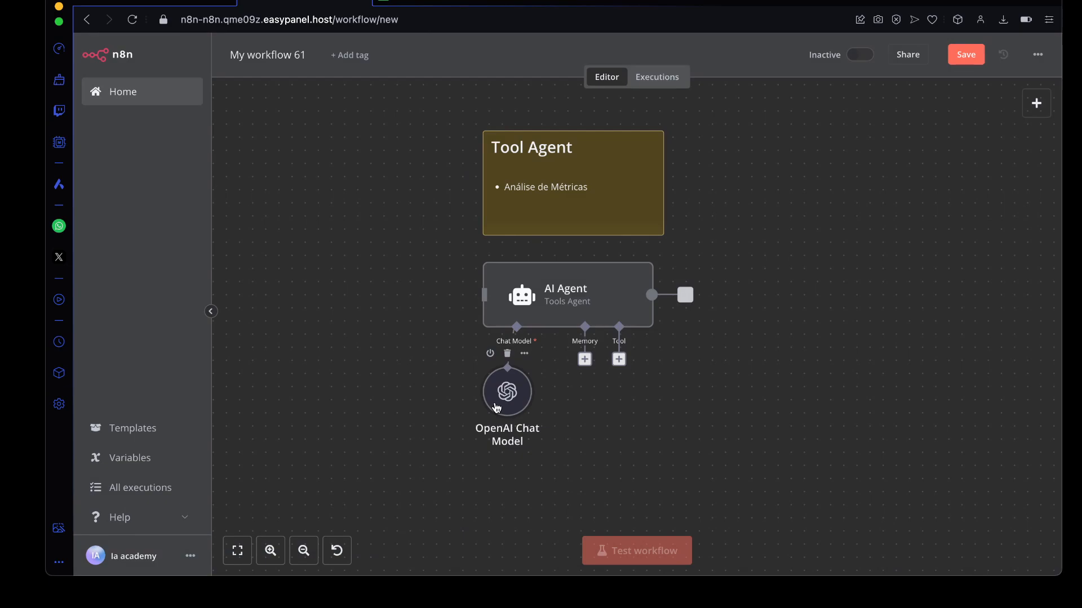
# Step: Look through the models offered in the OpenAI Chat Model's settings and return to the canvas
pyautogui.doubleClick(496, 407)
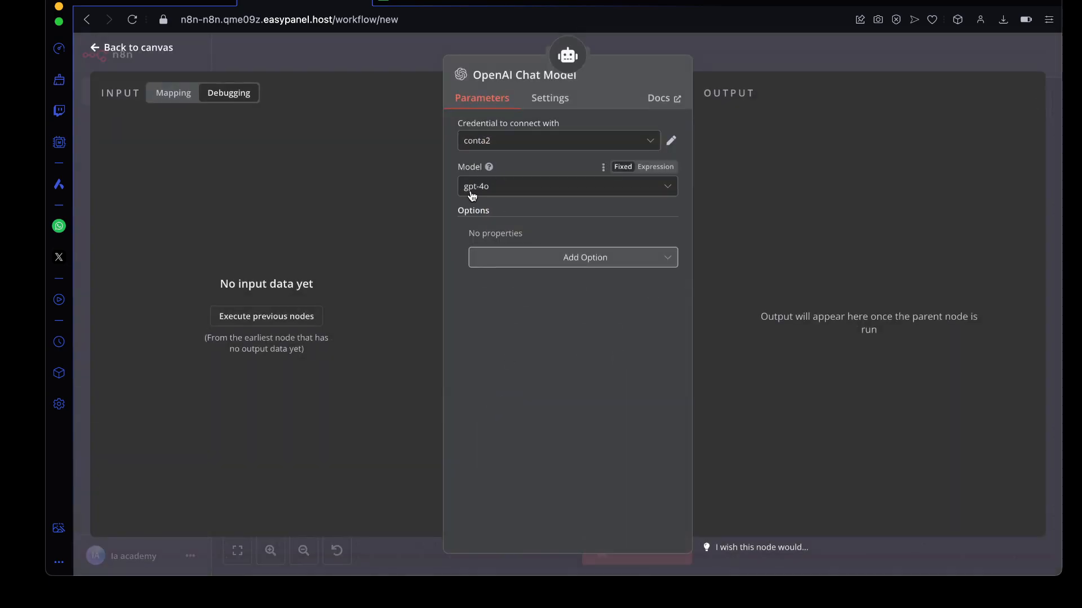
pyautogui.click(506, 187)
pyautogui.scroll(2, 512, 281)
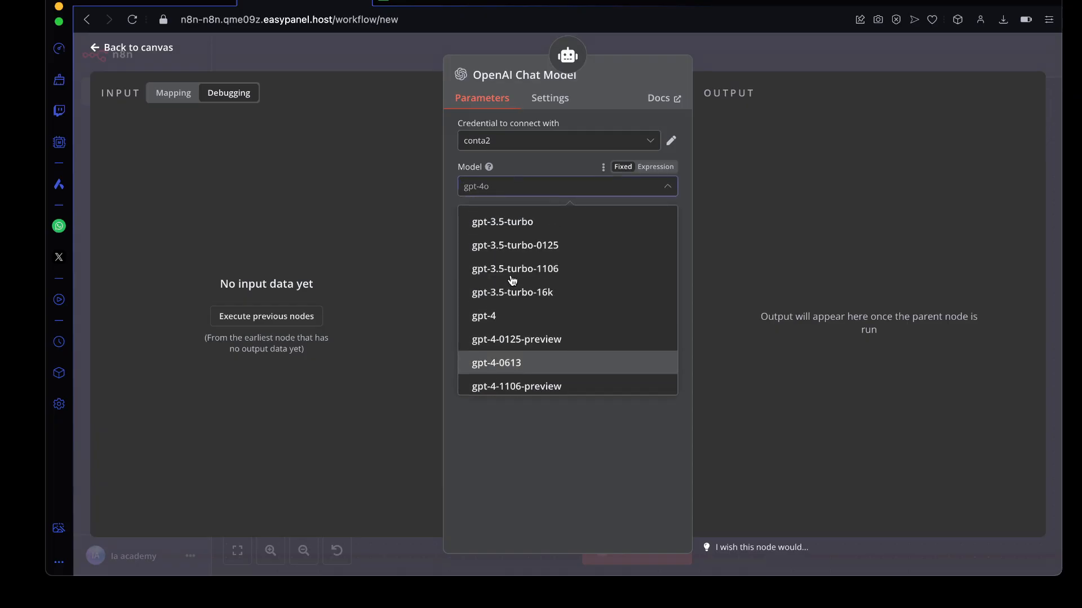
pyautogui.scroll(-6, 512, 280)
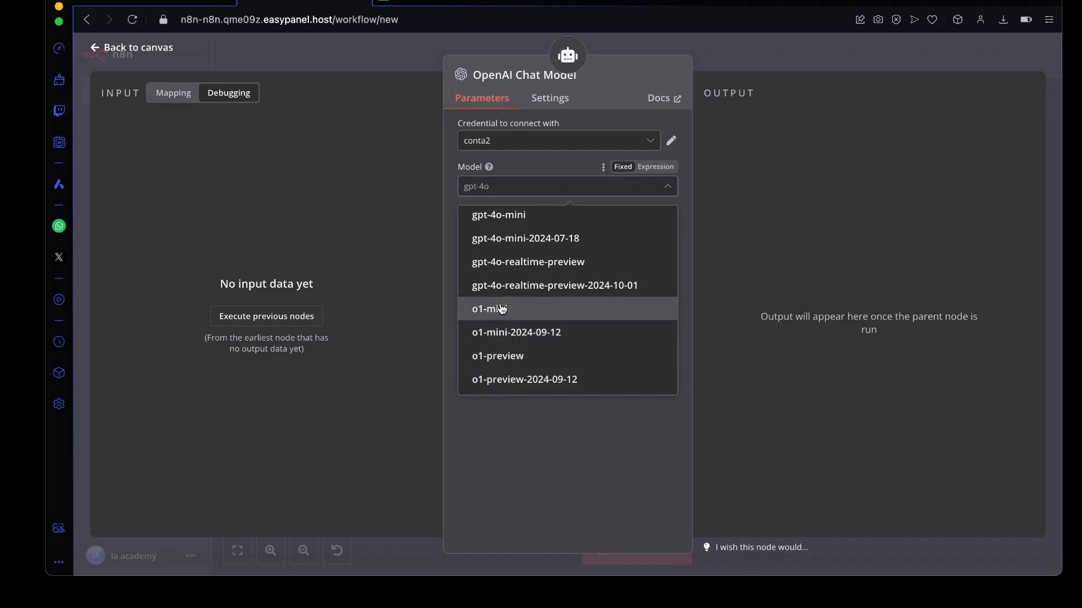
pyautogui.click(501, 413)
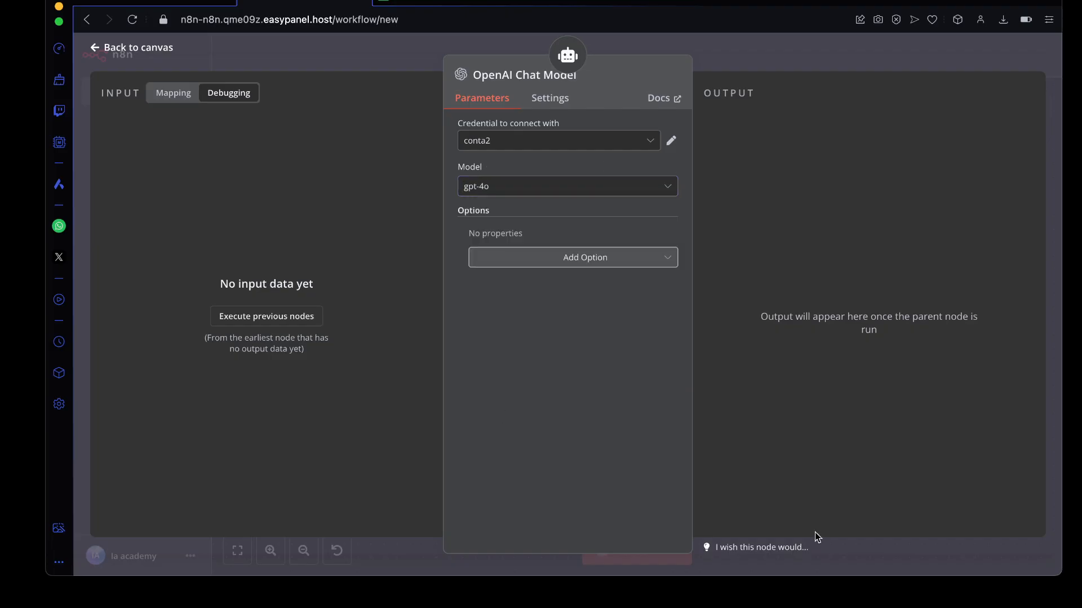
pyautogui.click(900, 587)
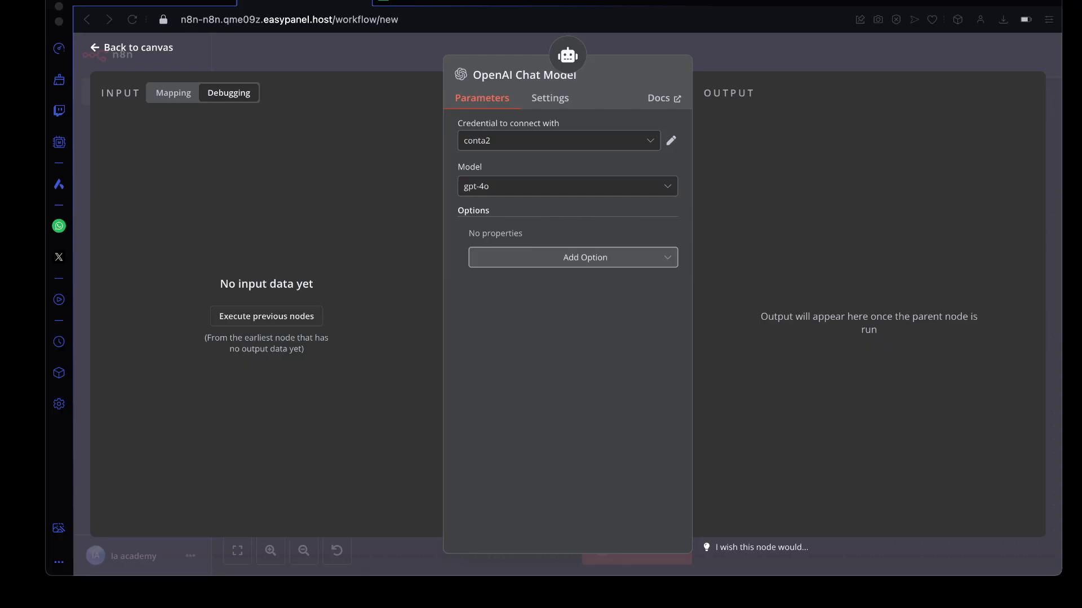
pyautogui.click(344, 607)
pyautogui.press('Escape')
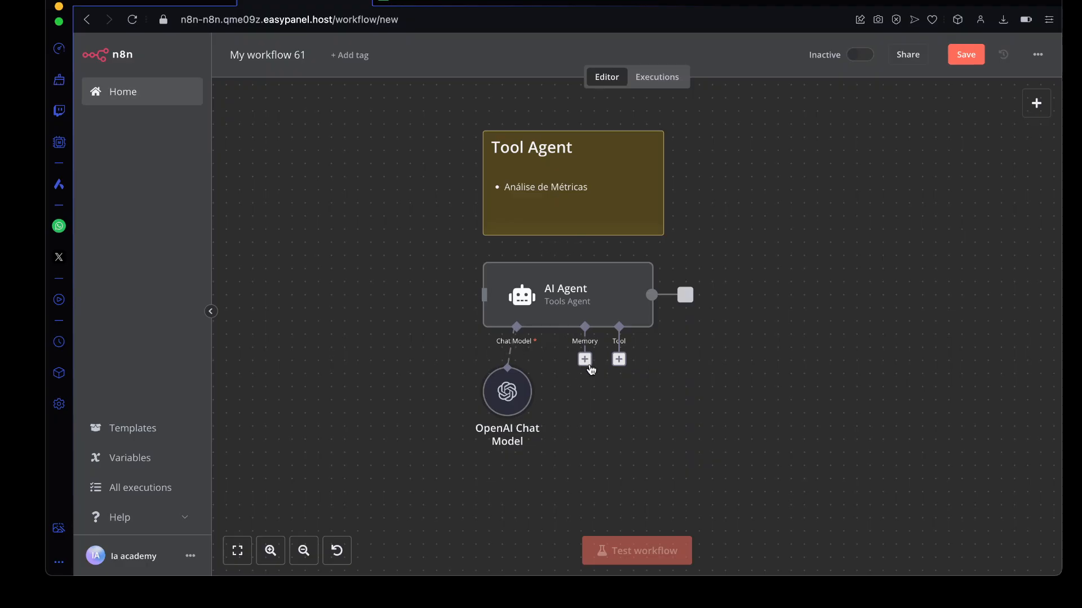
# Step: Attach a Google Sheets Tool to the AI Agent, using the Google Sheets account credential
pyautogui.click(618, 362)
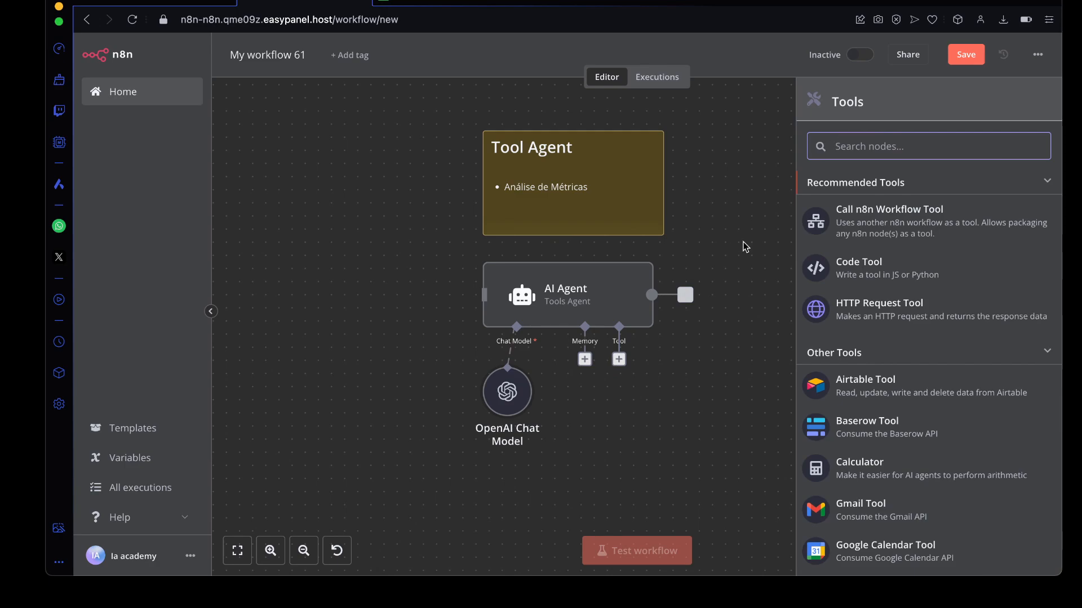
pyautogui.scroll(-15, 845, 261)
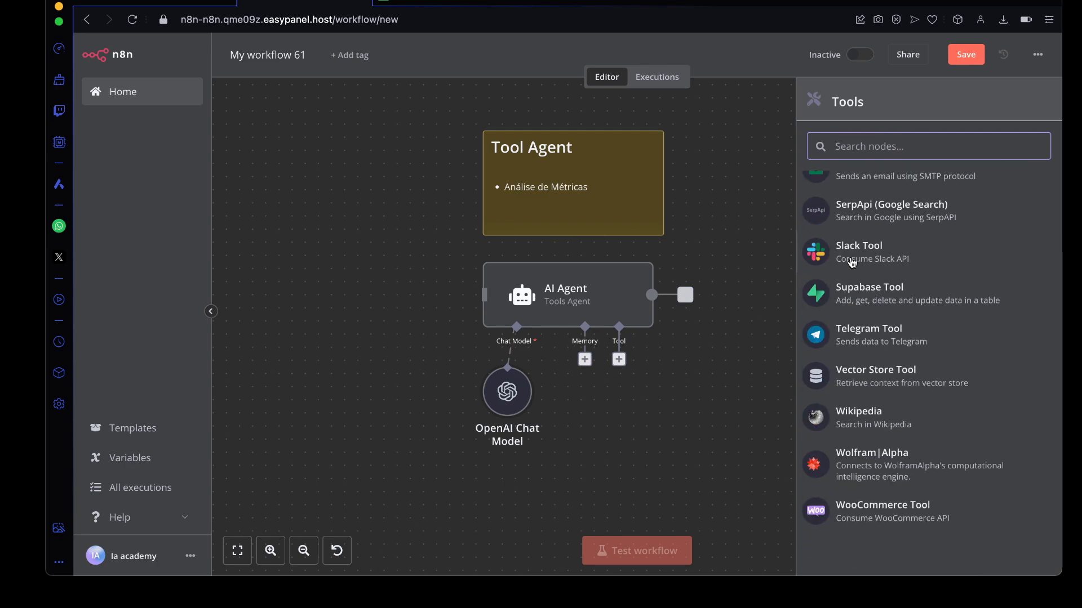
pyautogui.scroll(5, 866, 302)
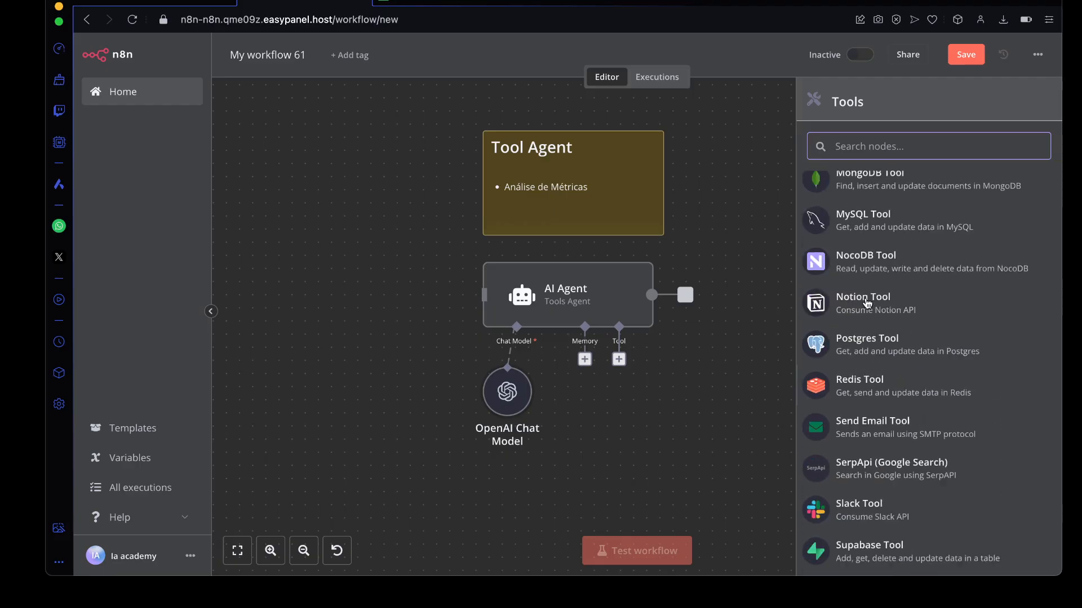
pyautogui.scroll(6, 867, 303)
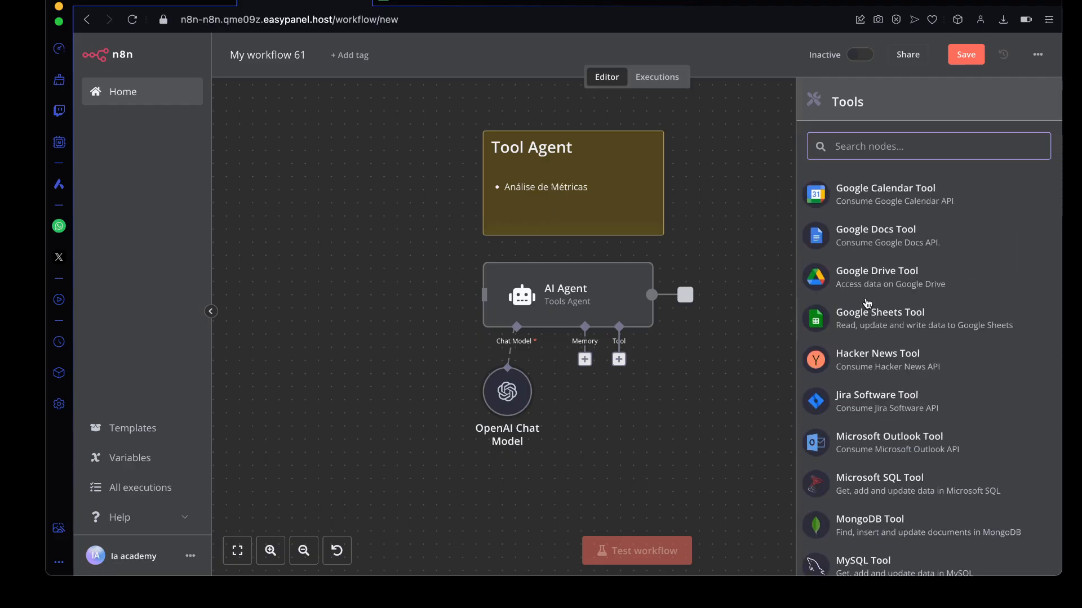
pyautogui.click(885, 319)
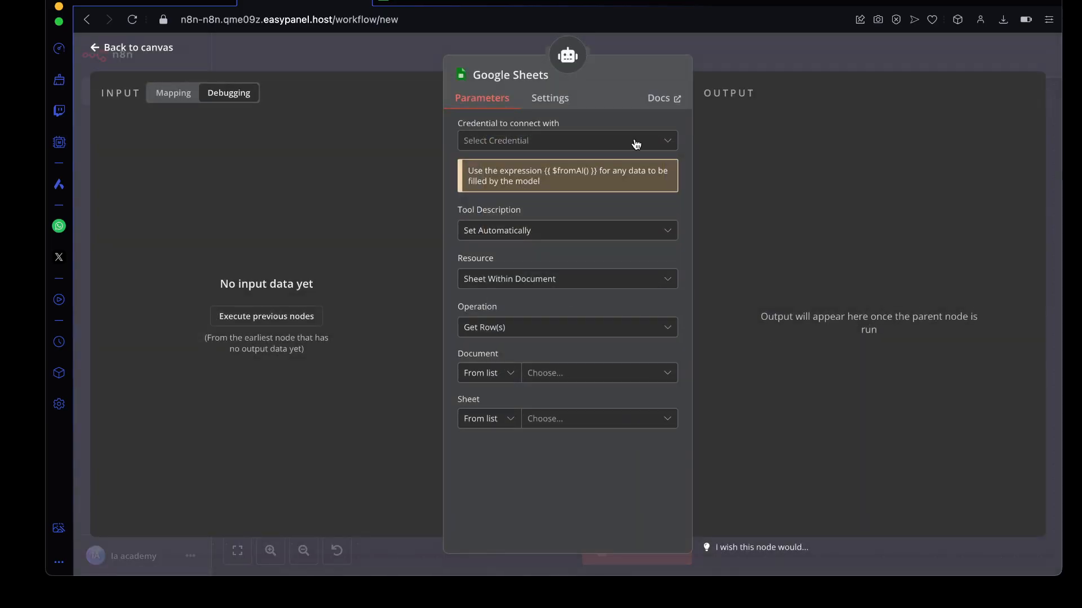
pyautogui.click(636, 145)
pyautogui.click(610, 214)
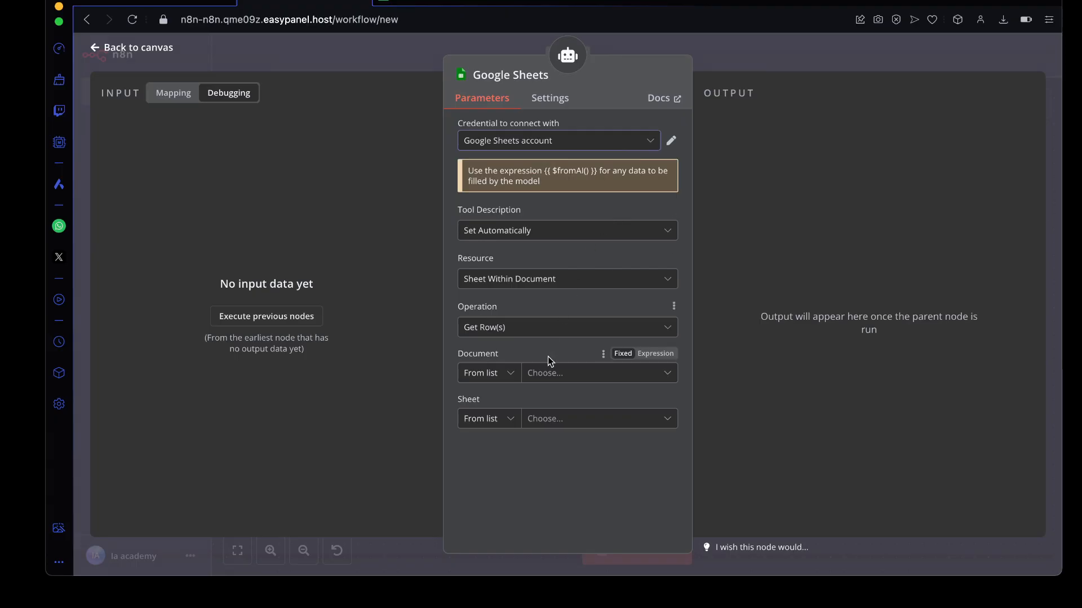
# Step: Set the Google Sheets tool to read from the document Exemplo_Agente_Metricas, sheet Sheet1
pyautogui.click(545, 374)
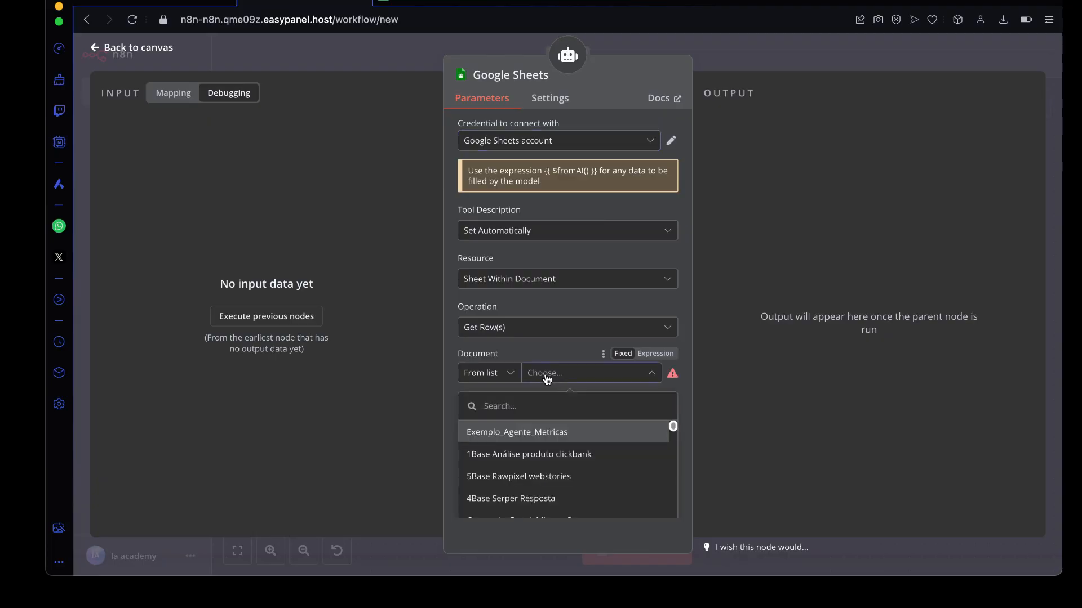
pyautogui.click(579, 432)
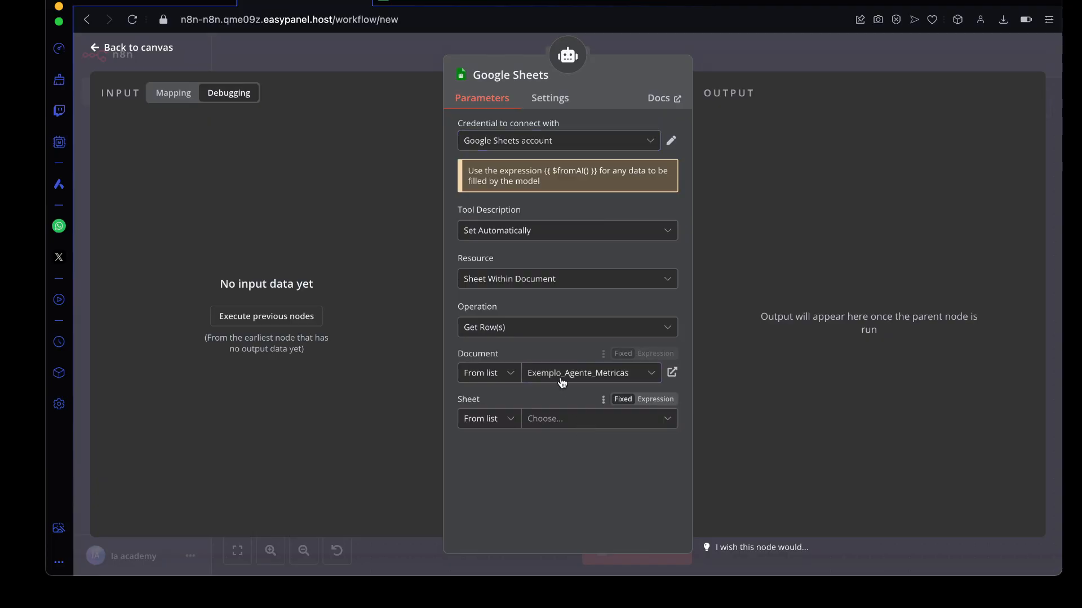
pyautogui.click(574, 424)
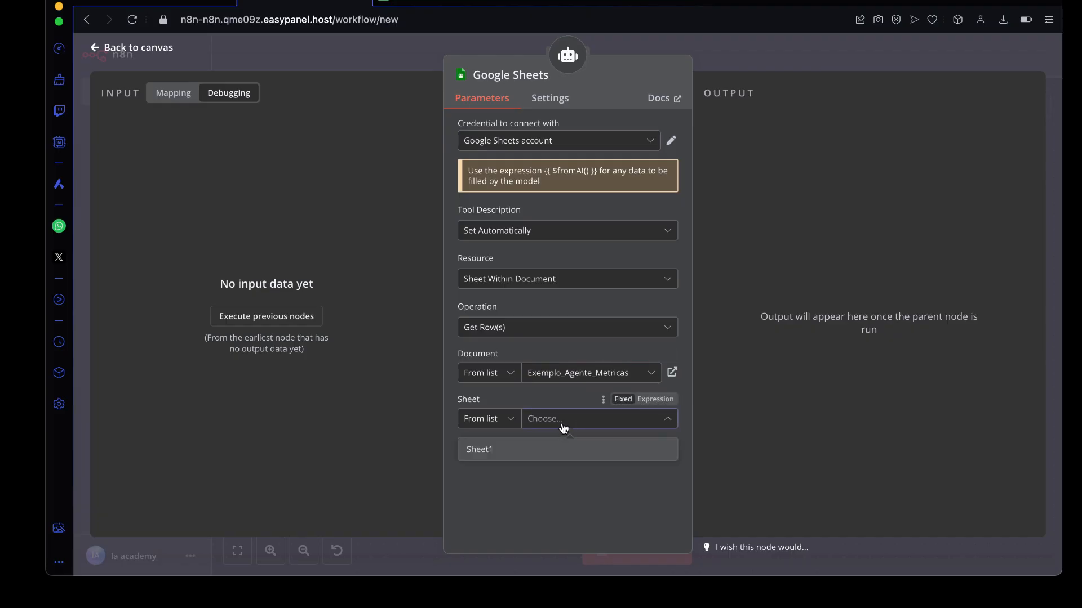
pyautogui.click(554, 449)
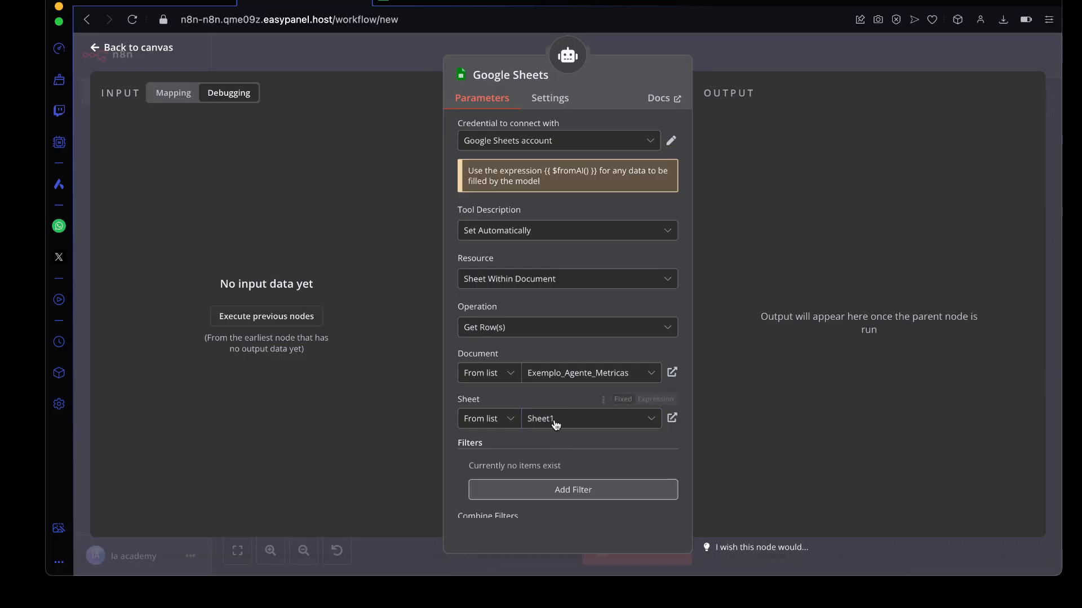
# Step: Add a row filter on the Status column to the Google Sheets tool
pyautogui.scroll(-4, 549, 434)
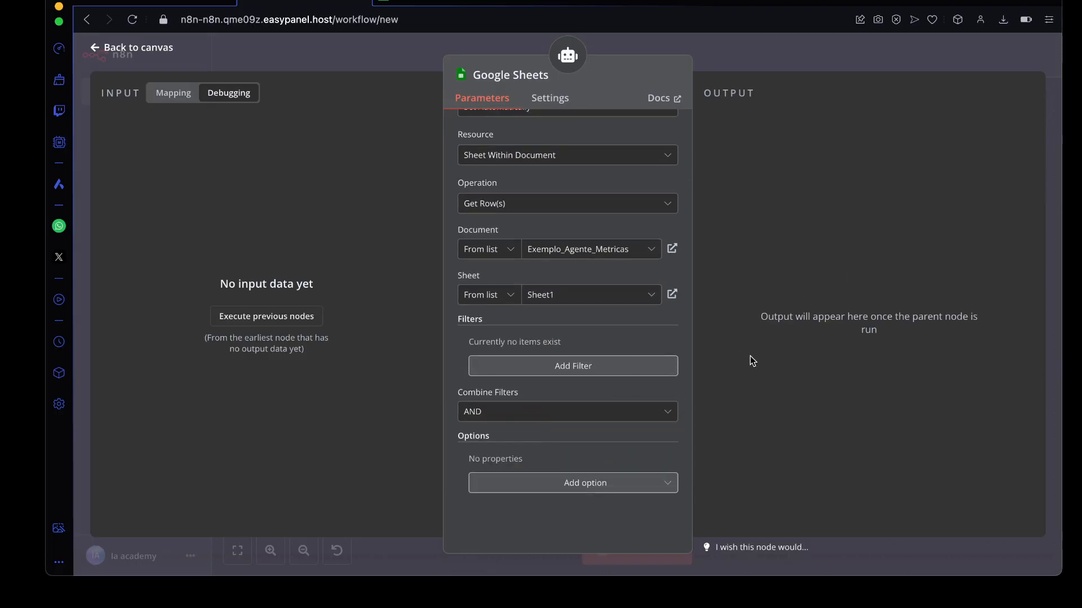
pyautogui.click(574, 370)
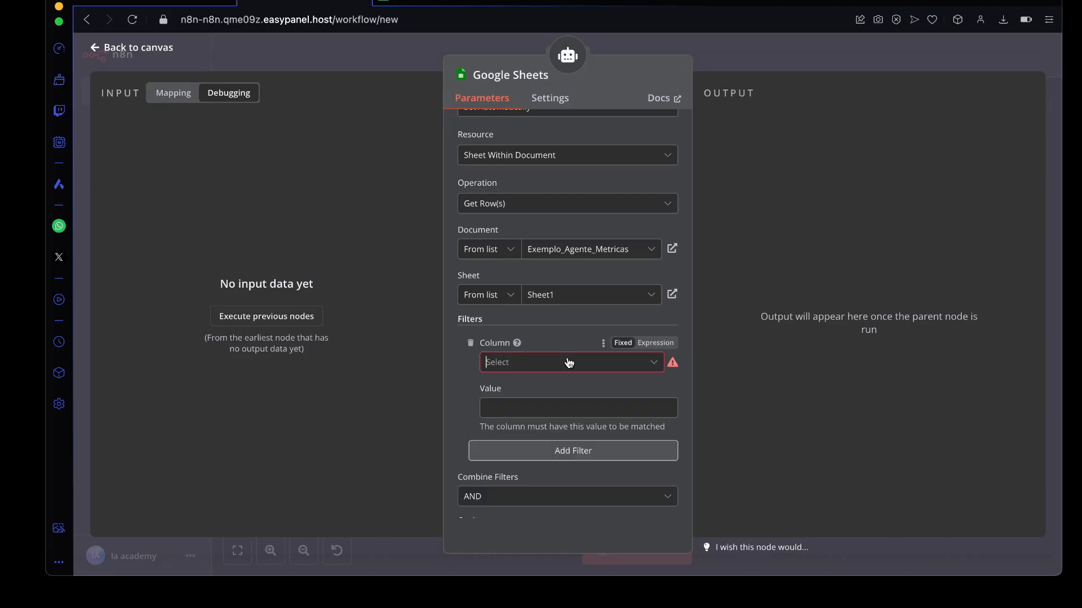
pyautogui.click(569, 363)
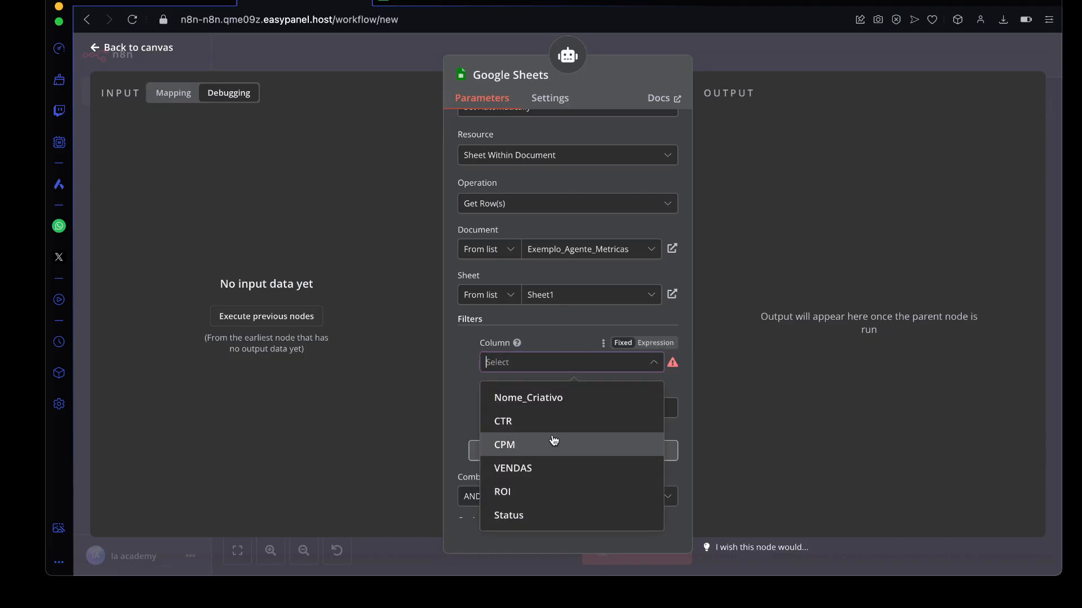
pyautogui.click(546, 526)
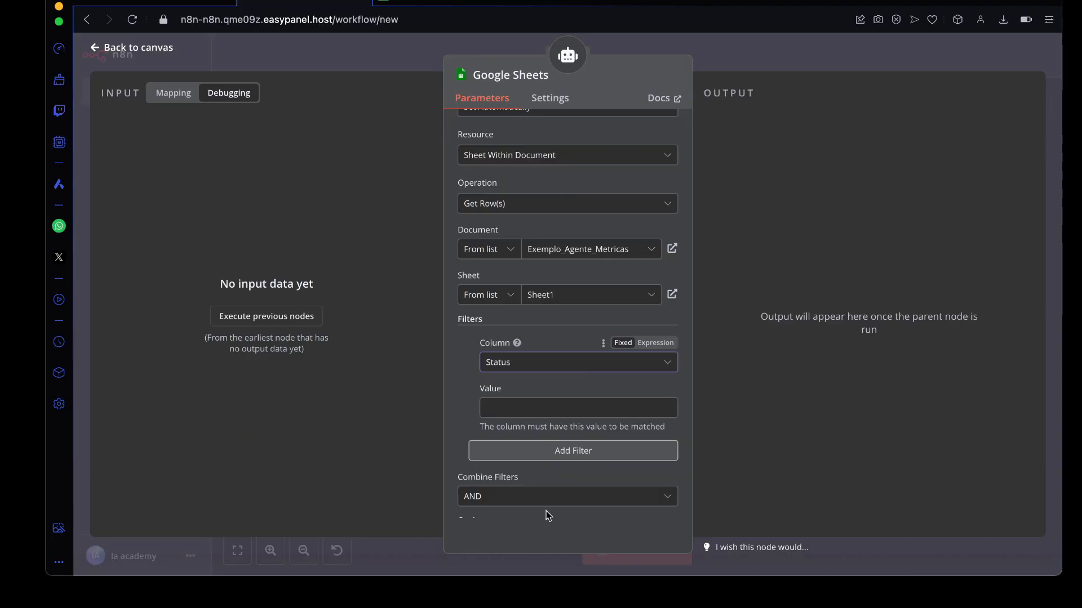
# Step: Check the Status values in F2:F11 of the Exemplo_Agente_Metricas spreadsheet and return to the n8n workflow
pyautogui.click(439, 4)
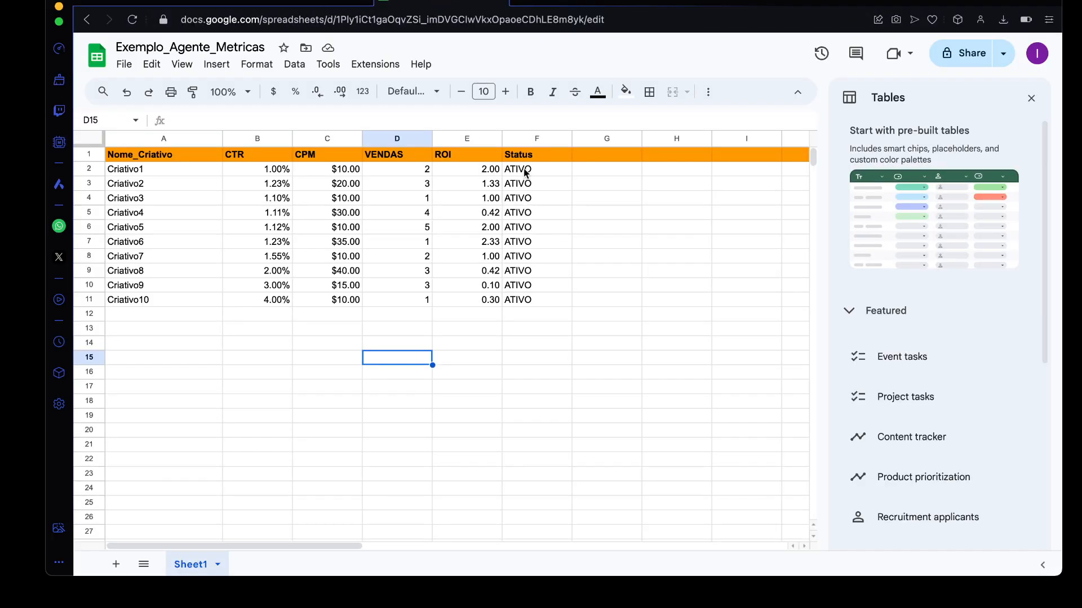
pyautogui.moveTo(521, 169); pyautogui.dragTo(524, 300)
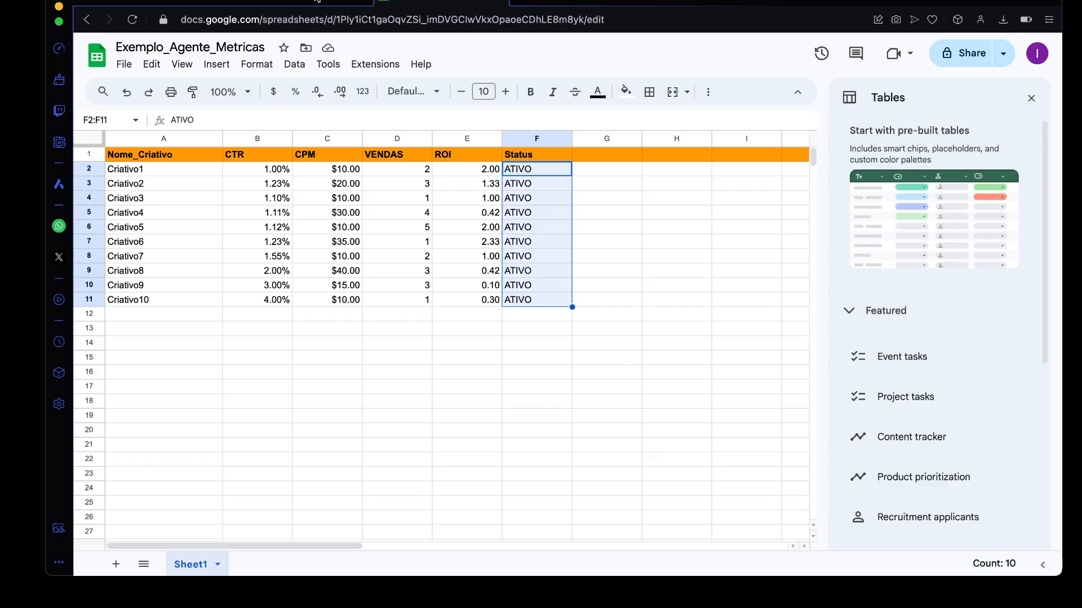
pyautogui.click(317, 2)
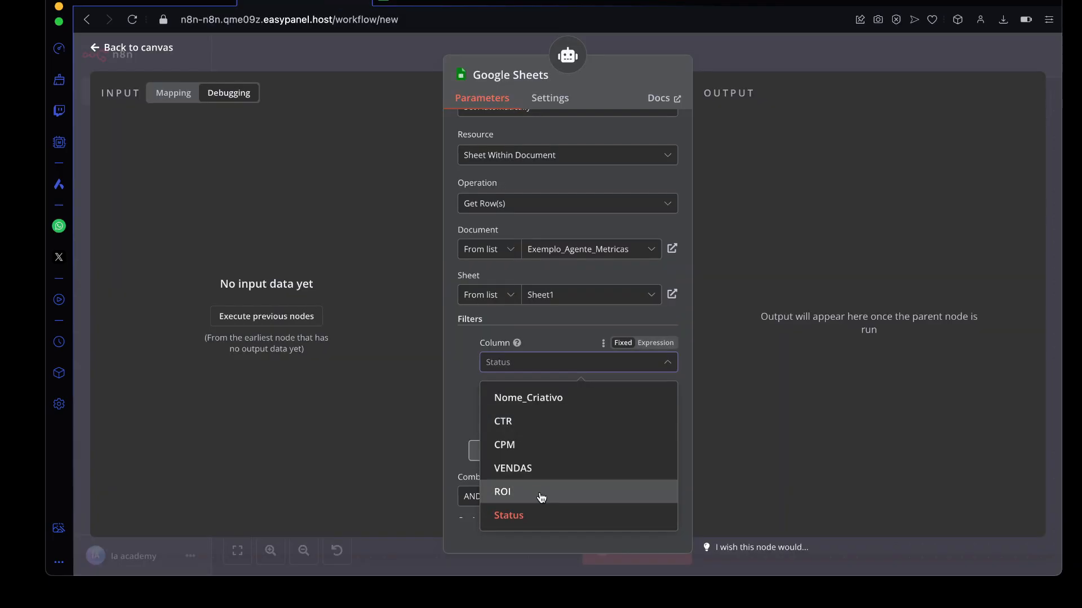
# Step: Set the Status filter's value to ATIVO and close the Google Sheets tool's settings
pyautogui.click(536, 512)
pyautogui.click(537, 411)
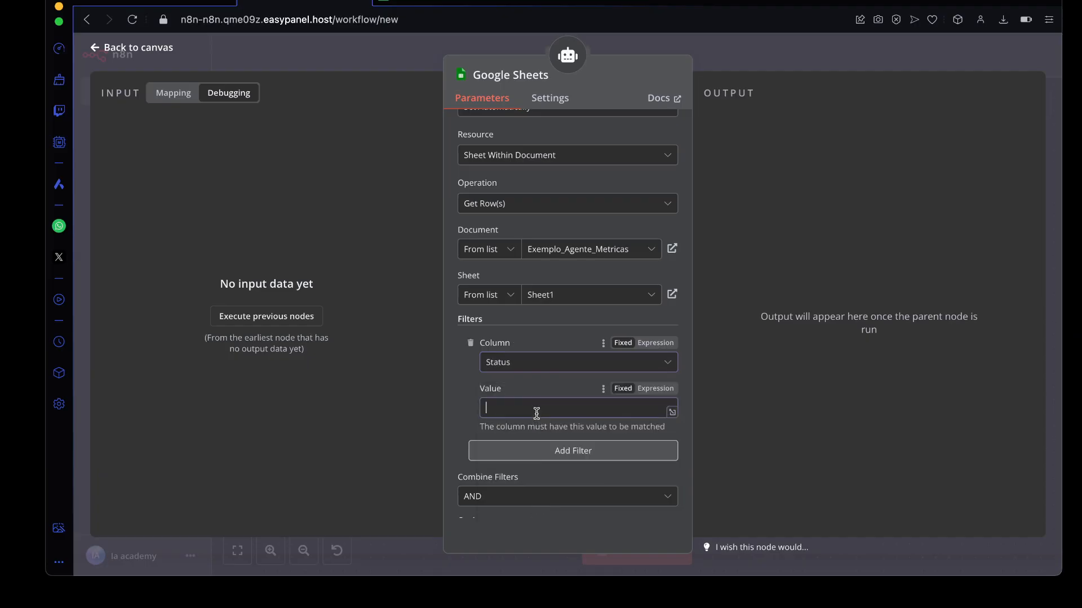
pyautogui.write('at')
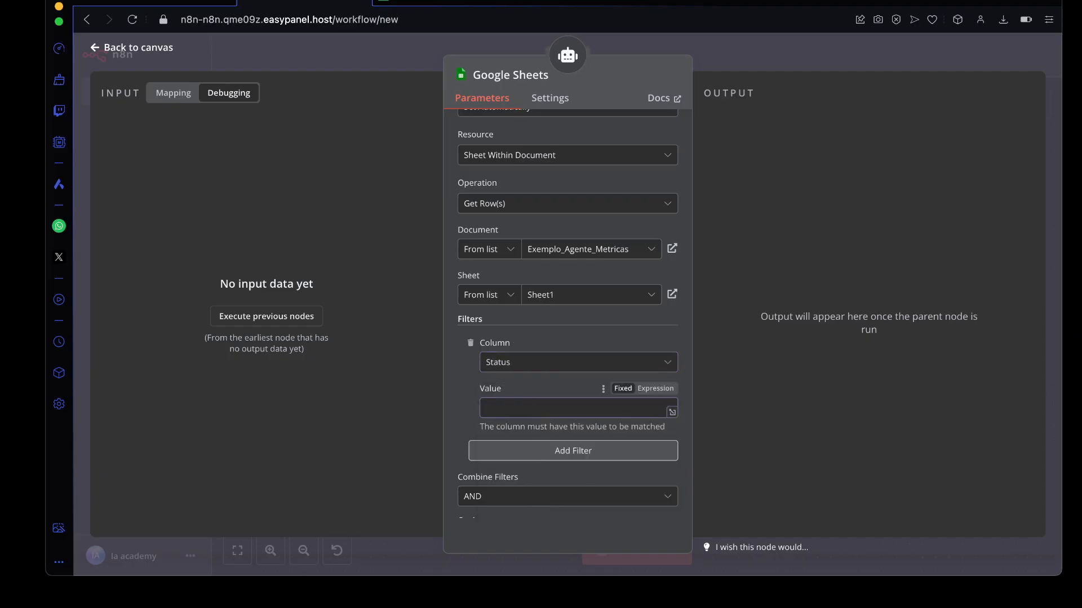
pyautogui.write('IVO')
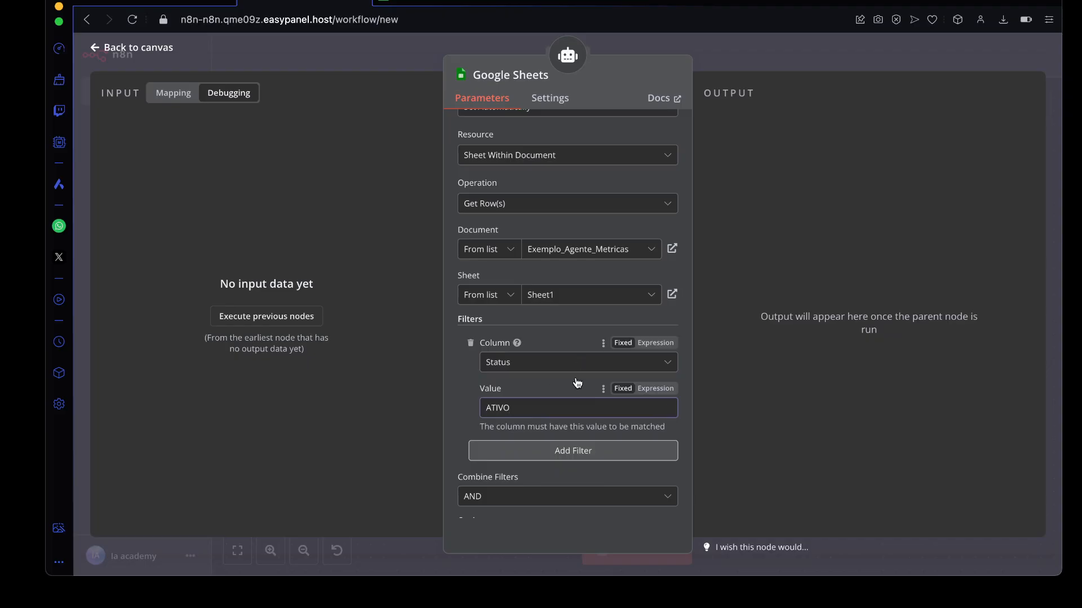
pyautogui.press('Escape')
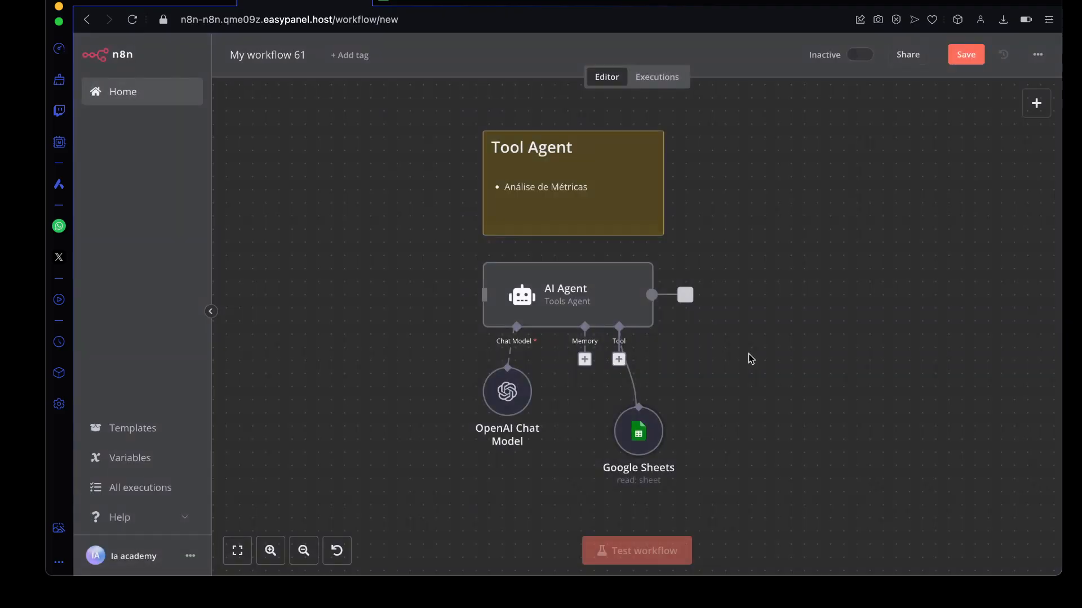
# Step: Reopen the Google Sheets tool to review its document, sheet and filter settings, and return to the canvas
pyautogui.doubleClick(639, 443)
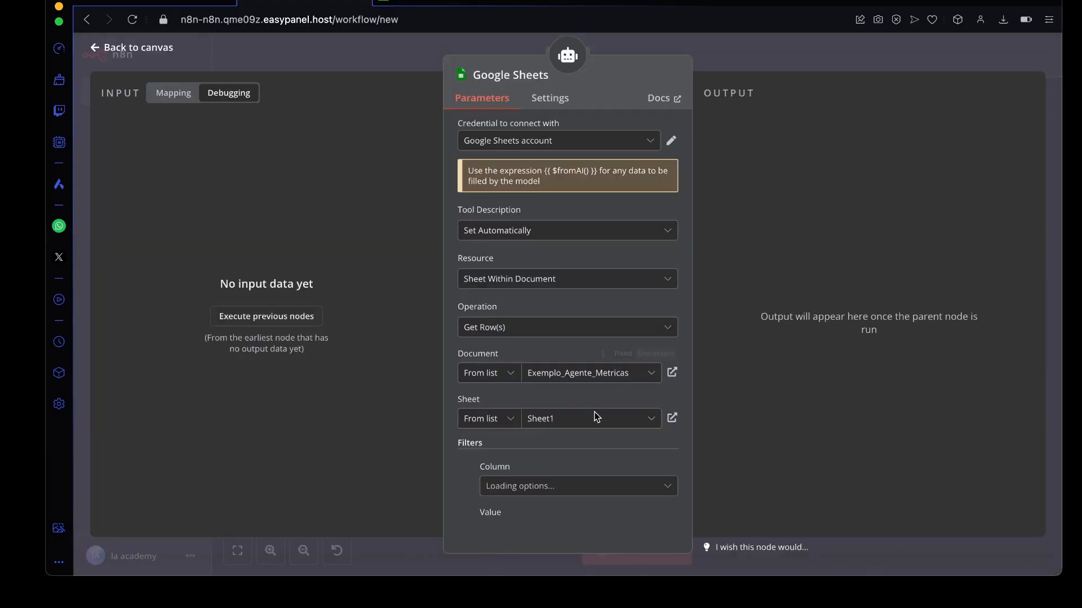
pyautogui.scroll(-4, 594, 411)
pyautogui.press('Escape')
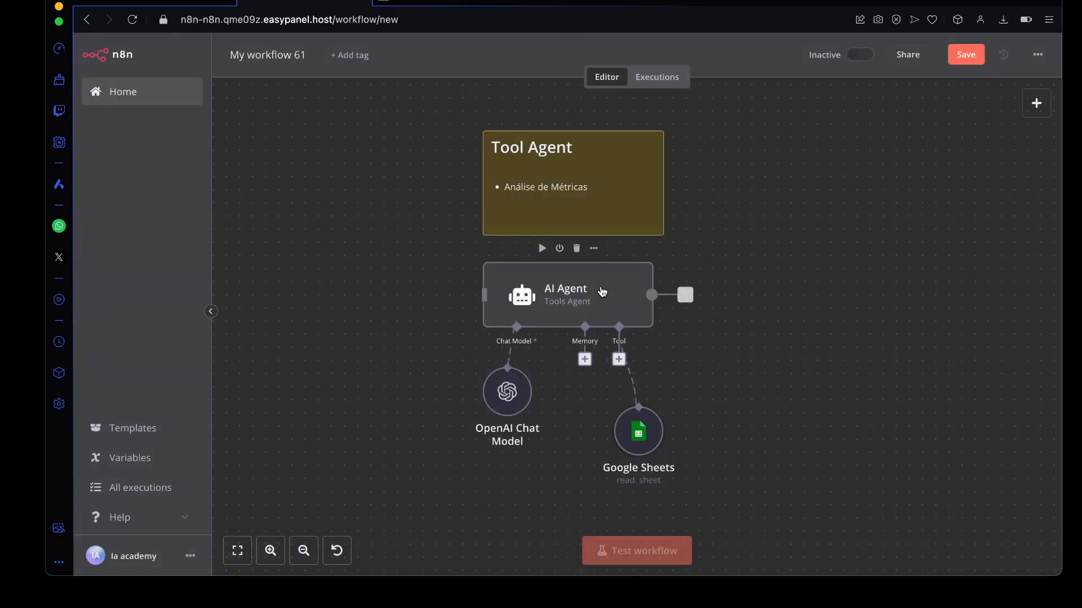
# Step: Set the AI Agent's prompt to Define below and begin its text with "Você é um especialista em análise de métricas. Com base na tool"
pyautogui.doubleClick(601, 291)
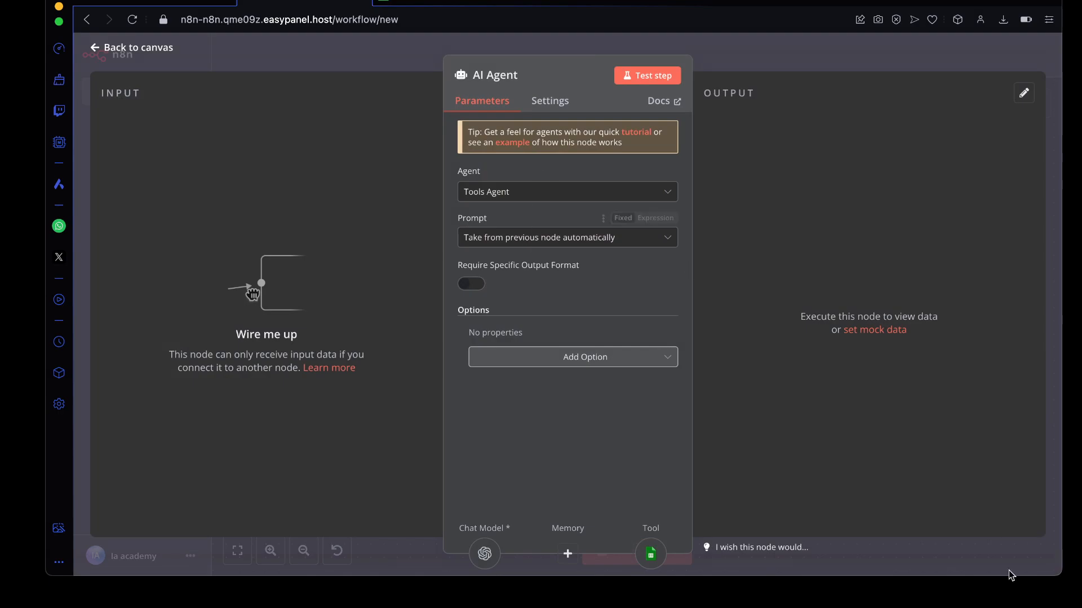
pyautogui.click(911, 592)
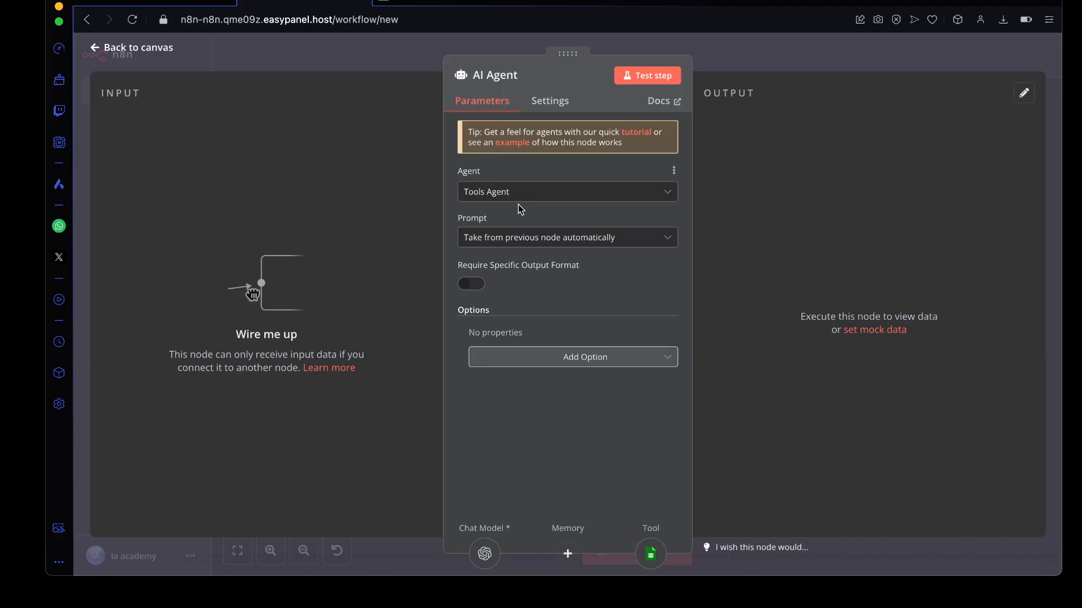
pyautogui.click(506, 239)
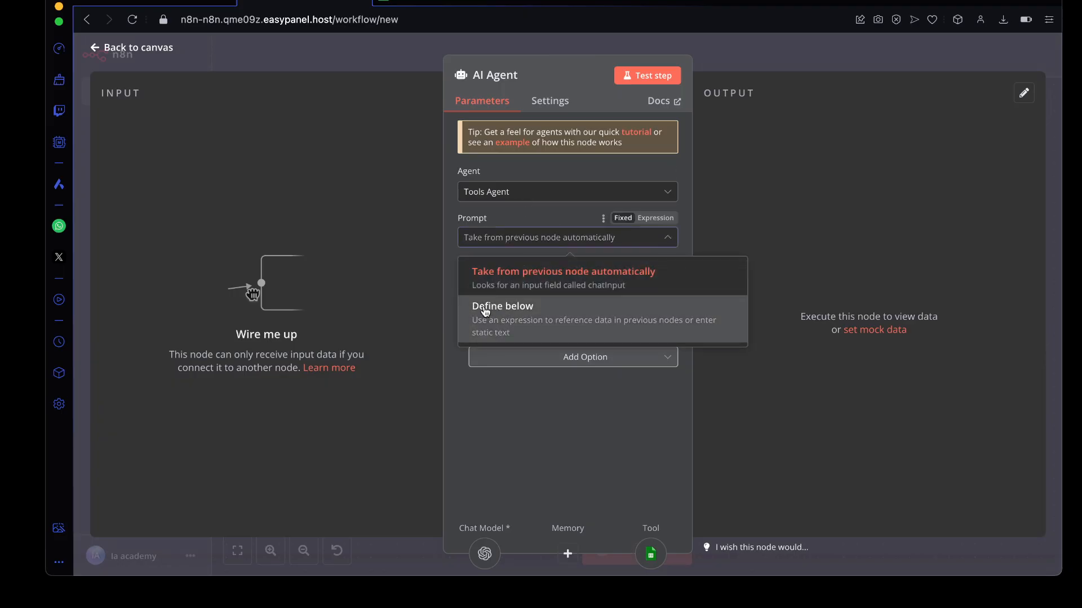
pyautogui.click(505, 310)
pyautogui.click(506, 286)
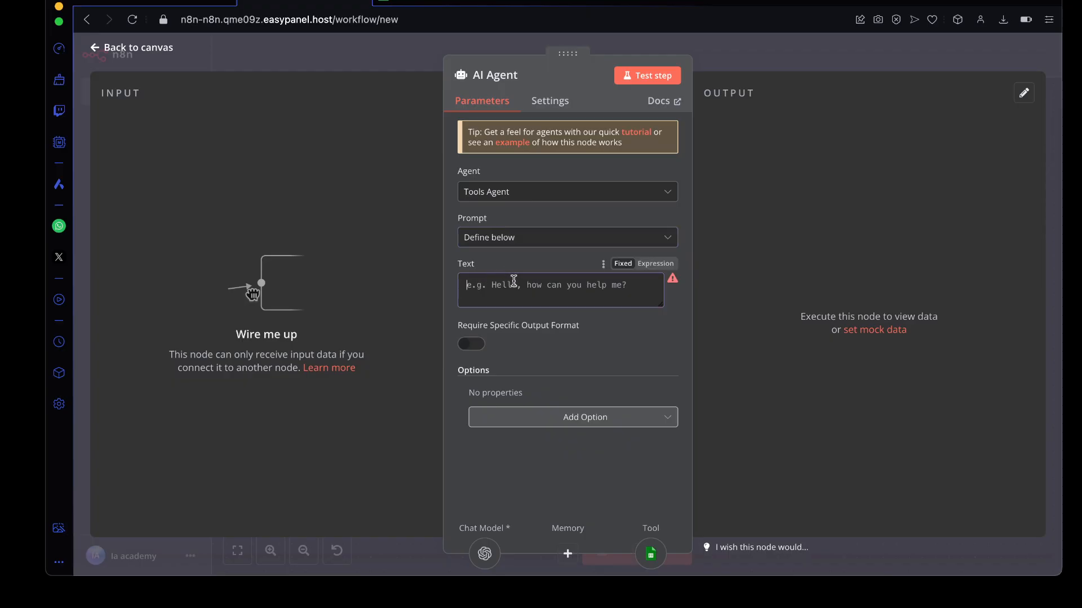
pyautogui.write('Você é um especialista em análi')
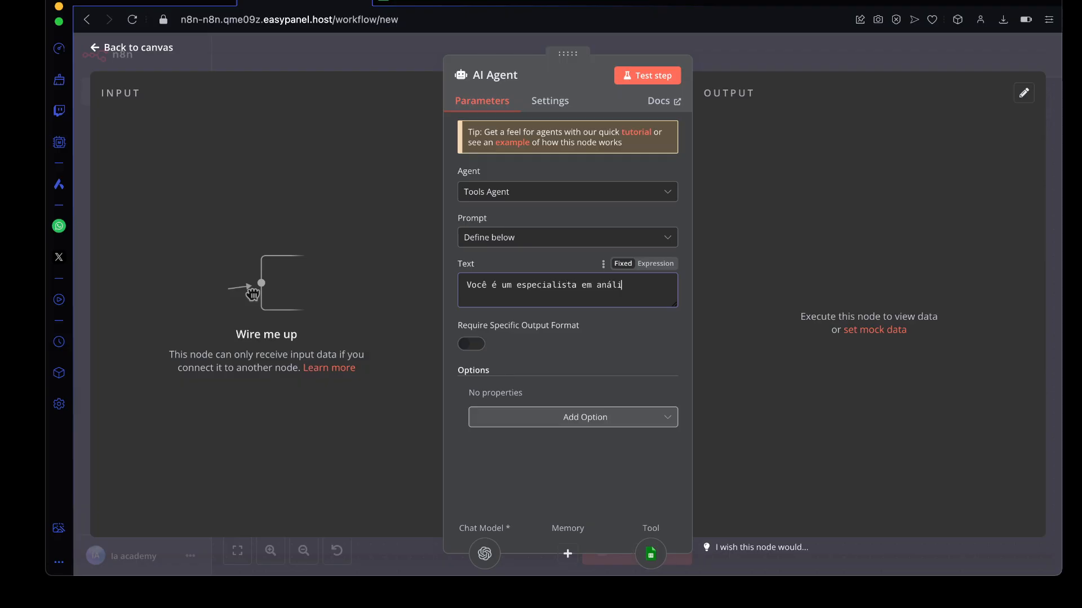
pyautogui.write('tricas. Com base na tool')
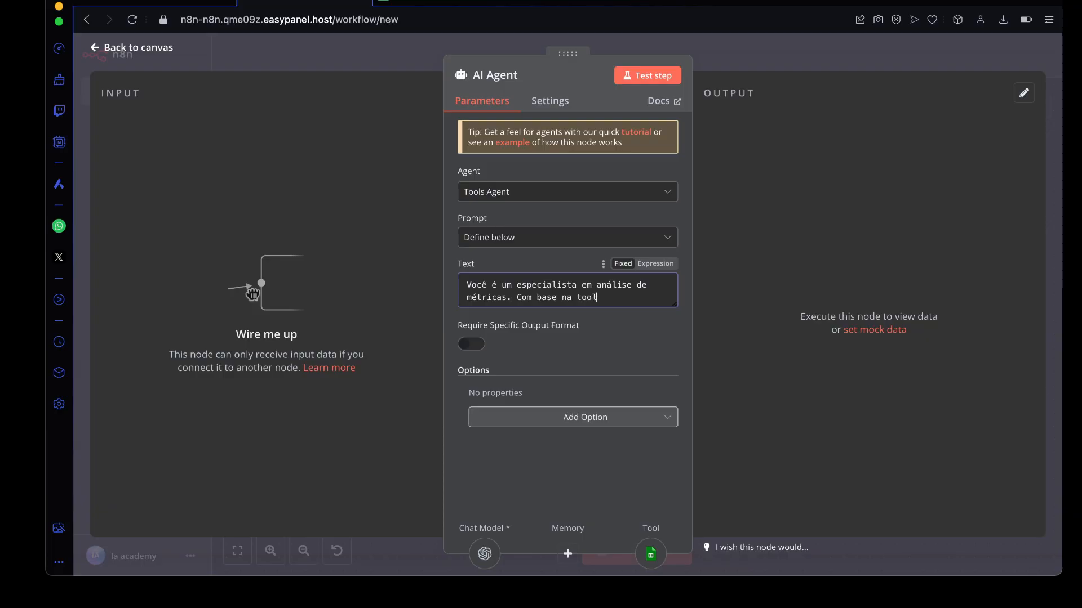
# Step: Complete the agent prompt with "Google Sheets, identifique quais são os anúncios com melhor resultado utilizando como parâmetro o ROI e o número de vendas"
pyautogui.press('Escape')
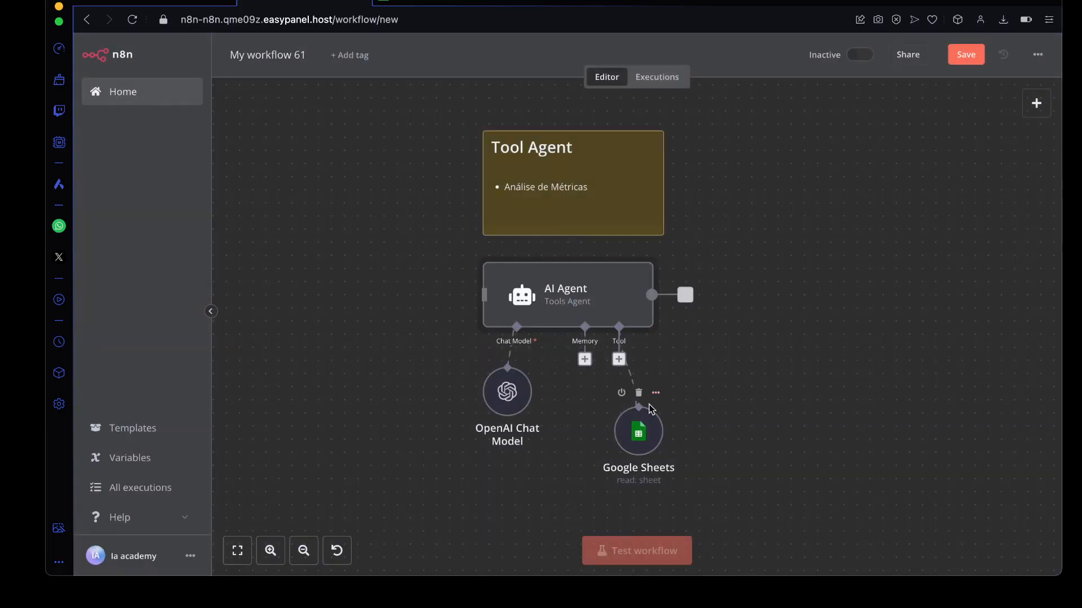
pyautogui.doubleClick(591, 303)
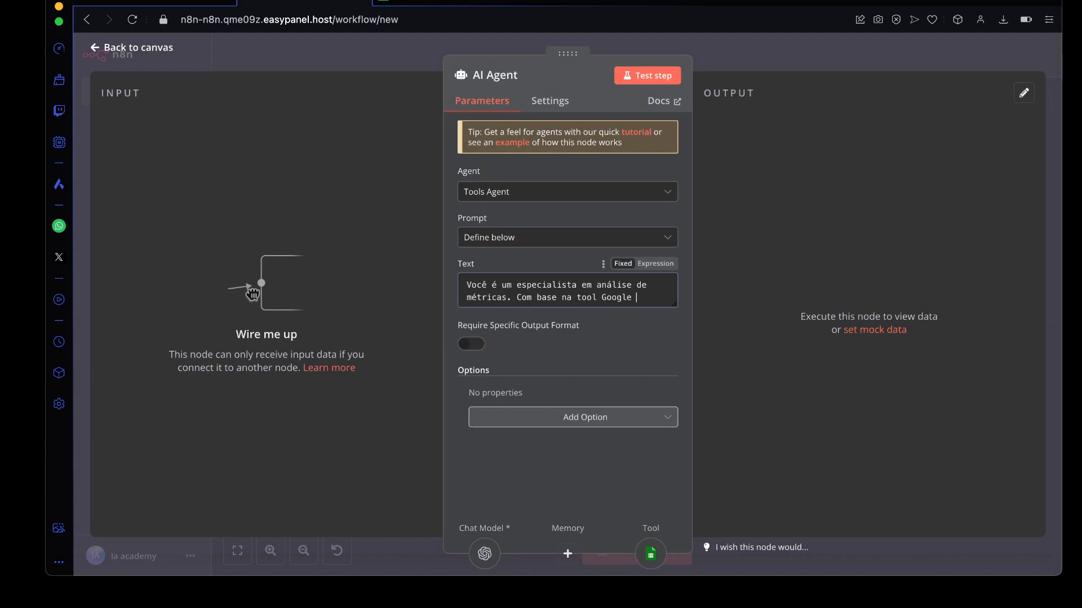
pyautogui.write('Google Sheets, identifique quais são os a')
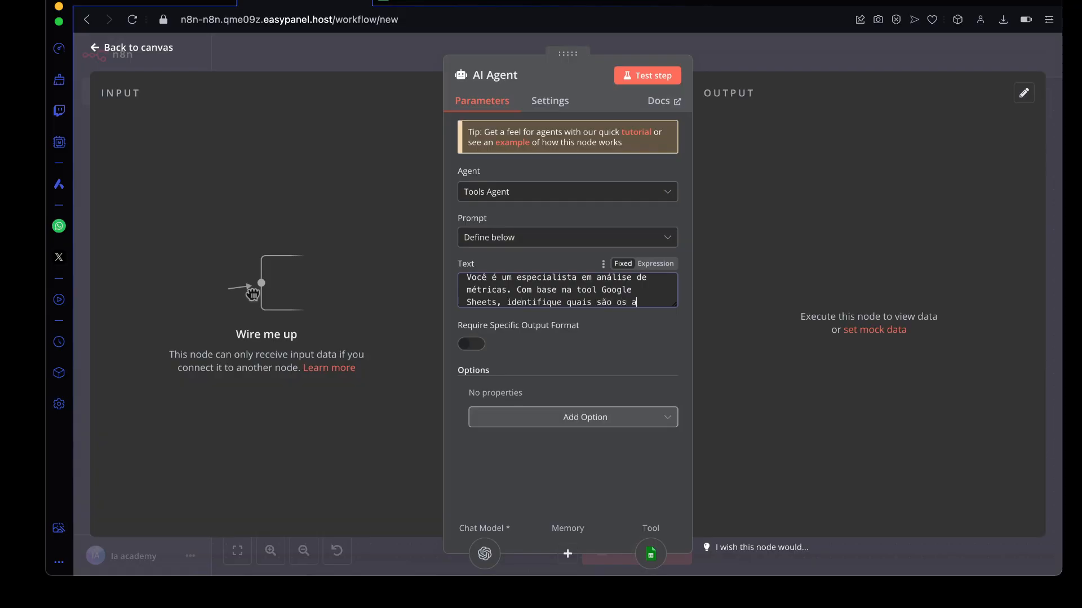
pyautogui.write('núncios com melhor resultado util')
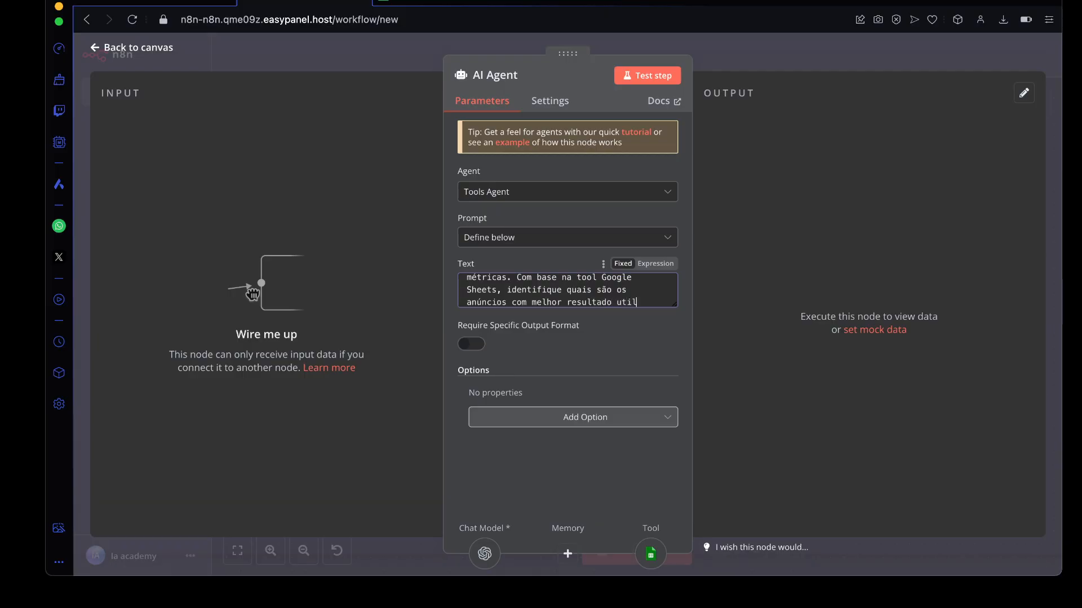
pyautogui.write('izando como parâmetro o ROI e o número de')
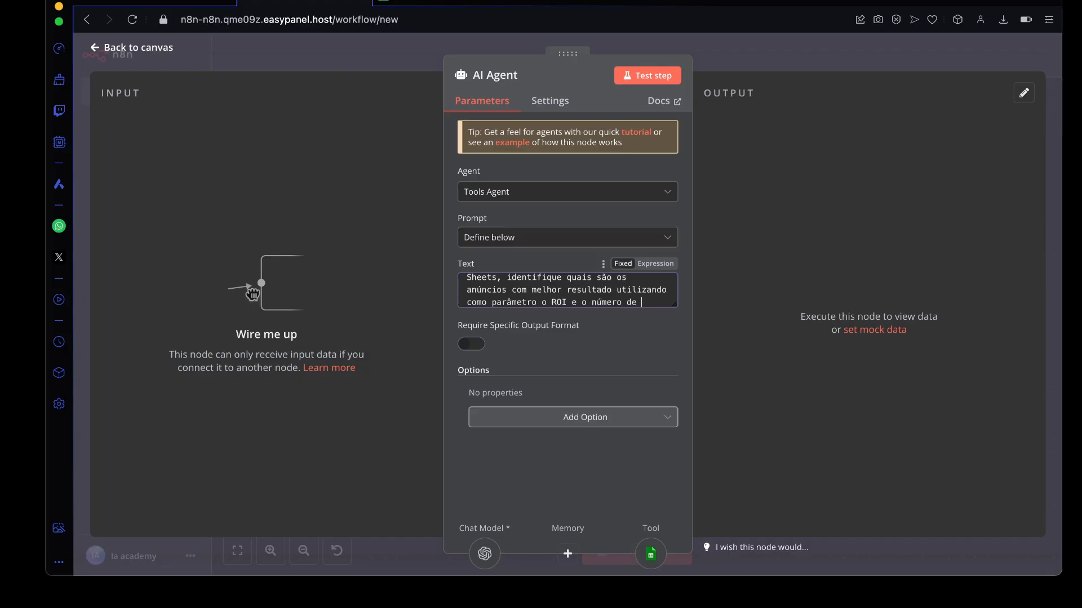
pyautogui.write('vendas')
# Step: Check the VENDAS and ROI columns in the Exemplo_Agente_Metricas spreadsheet and return to the n8n workflow canvas
pyautogui.click(454, 3)
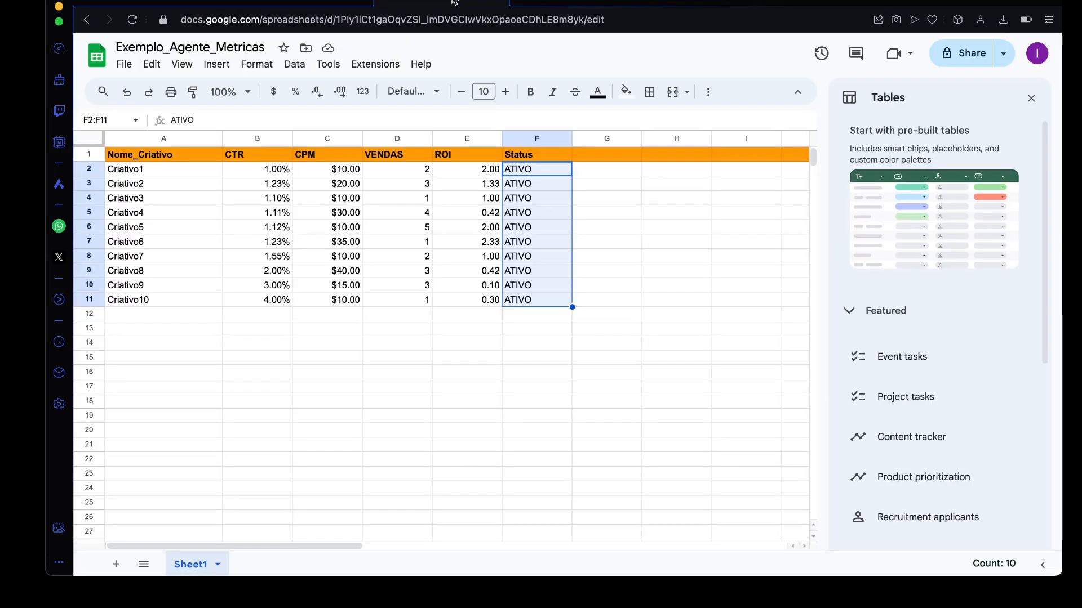
pyautogui.click(400, 137)
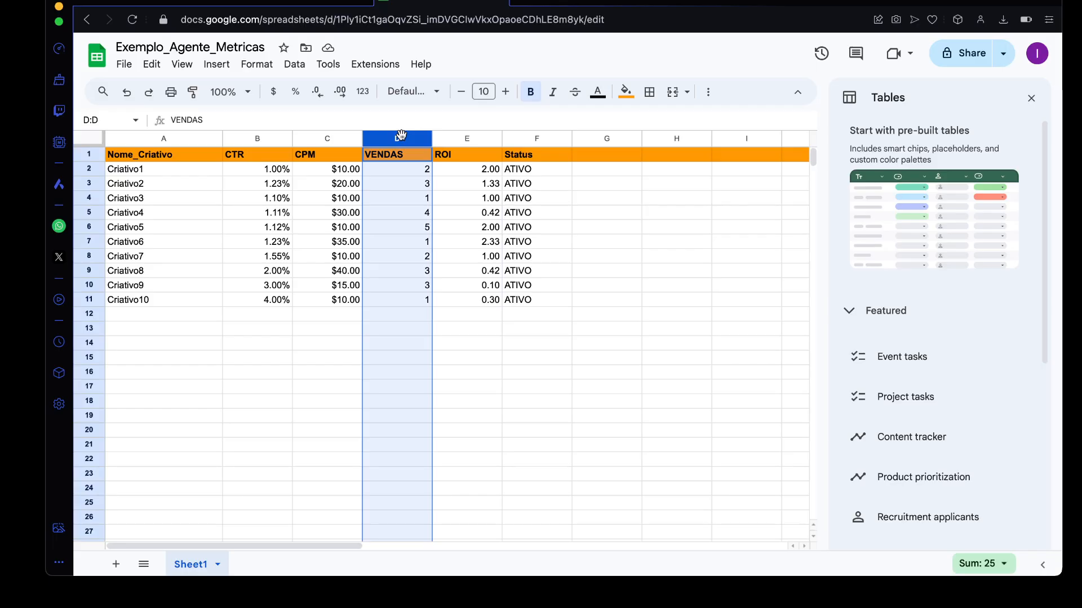
pyautogui.click(459, 137)
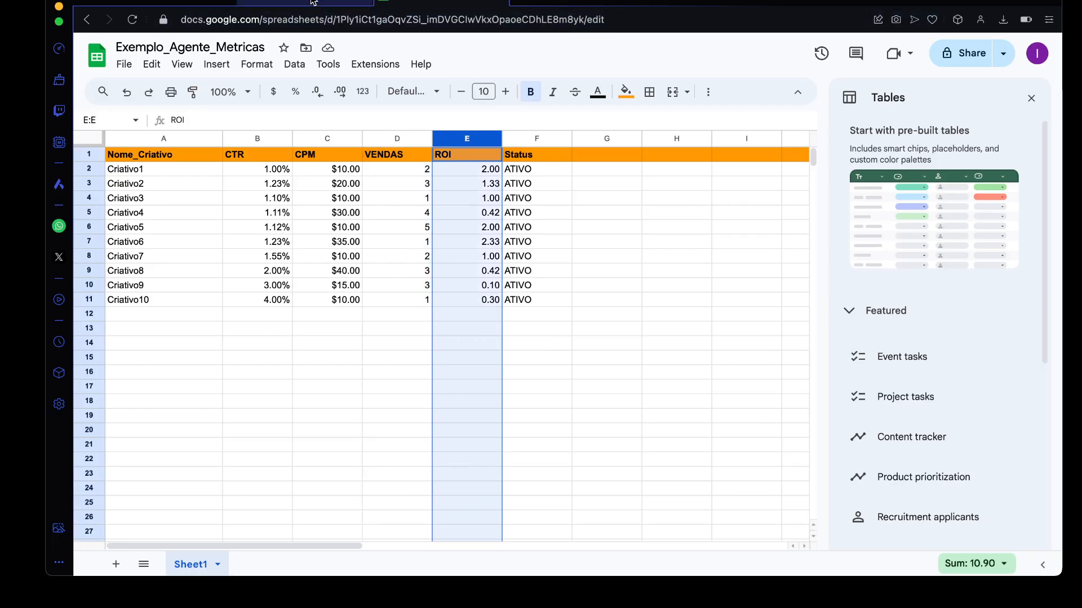
pyautogui.click(158, 2)
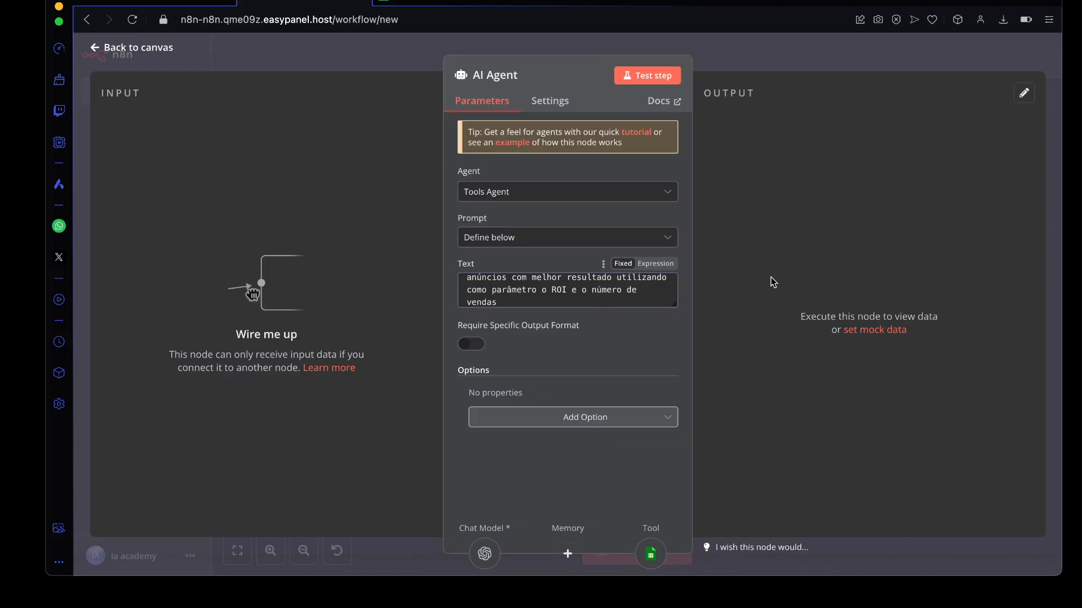
pyautogui.press('Escape')
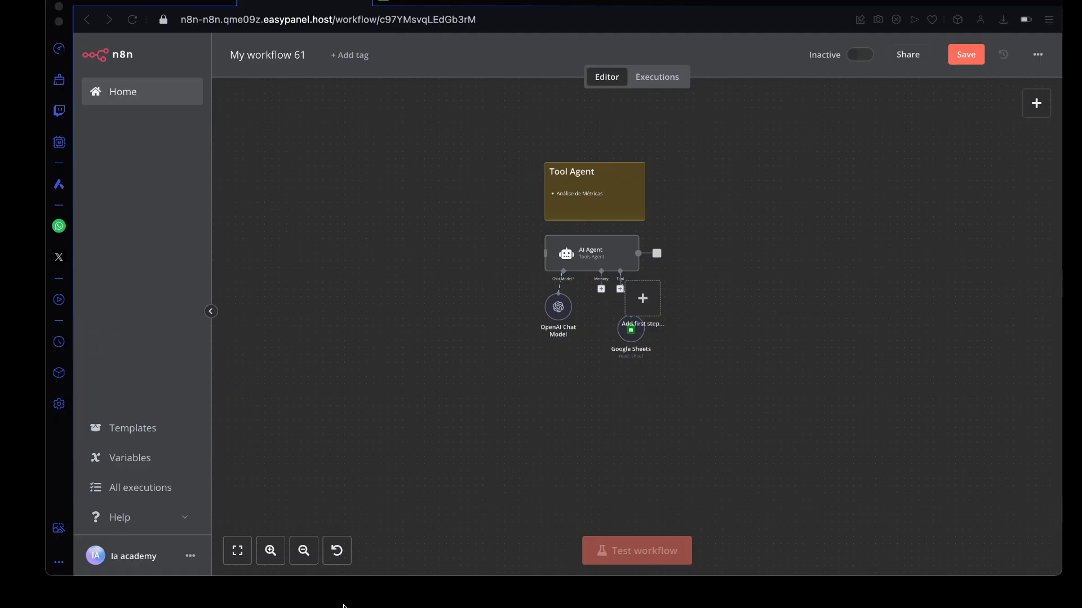
# Step: Add a manual trigger, place it to the left of the AI Agent node and test the workflow
pyautogui.click(642, 298)
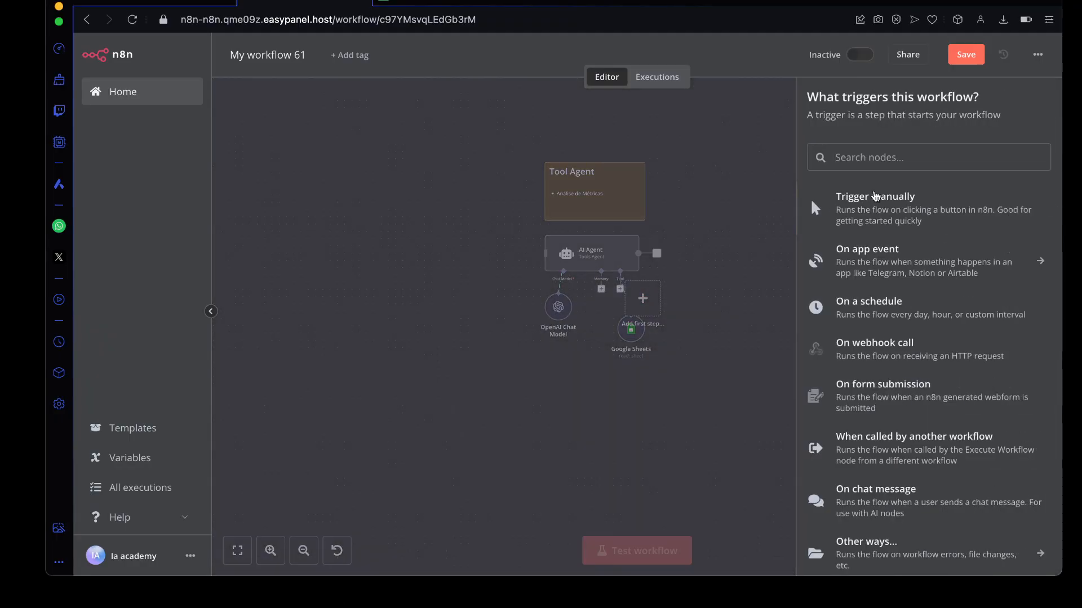
pyautogui.click(874, 196)
pyautogui.moveTo(631, 307); pyautogui.dragTo(450, 242)
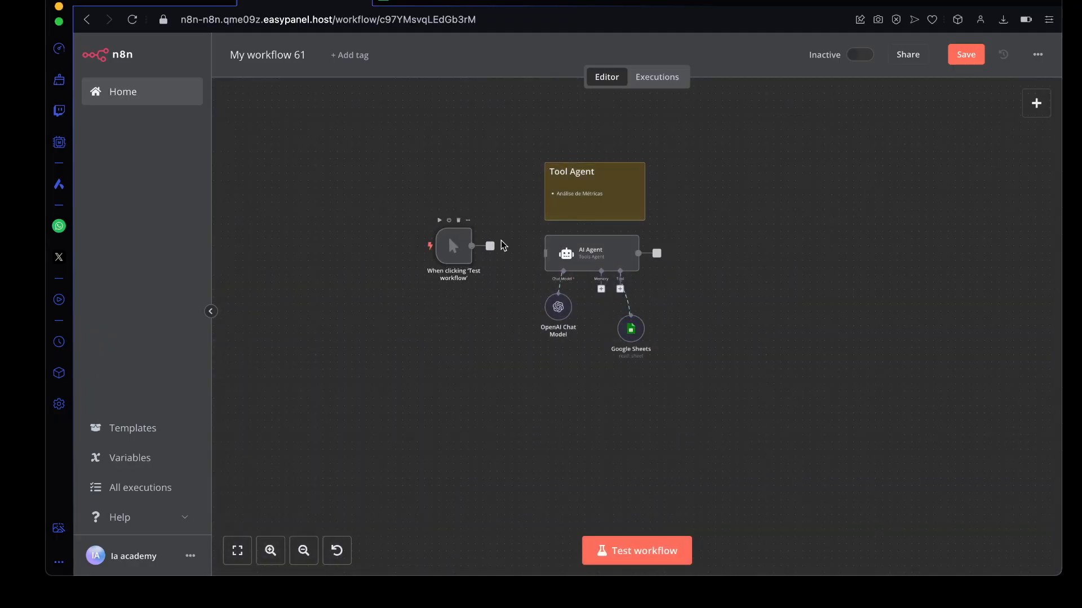
pyautogui.scroll(3, 681, 377)
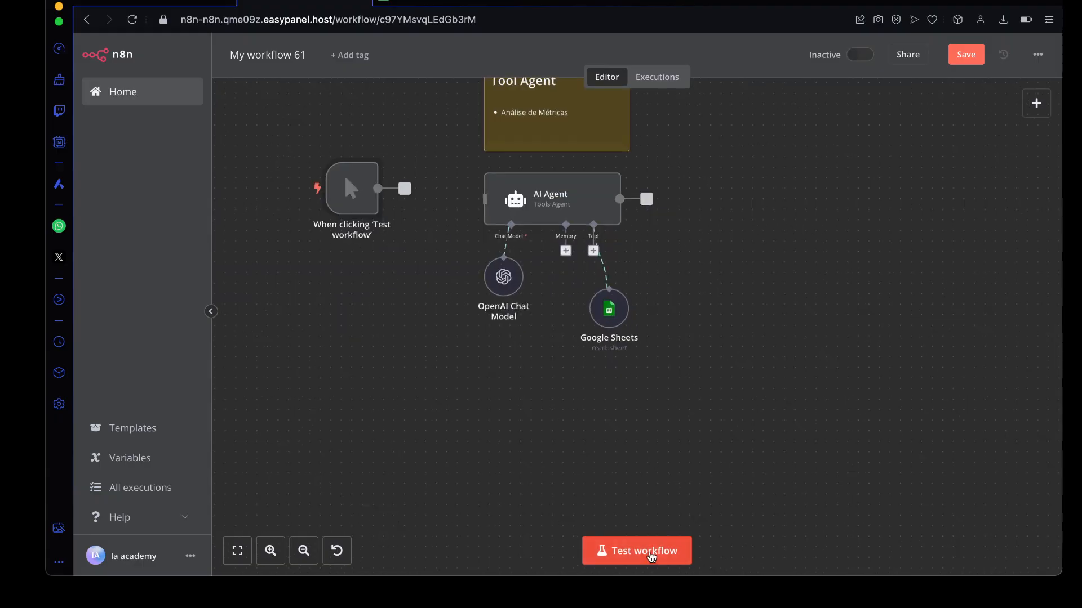
pyautogui.click(652, 557)
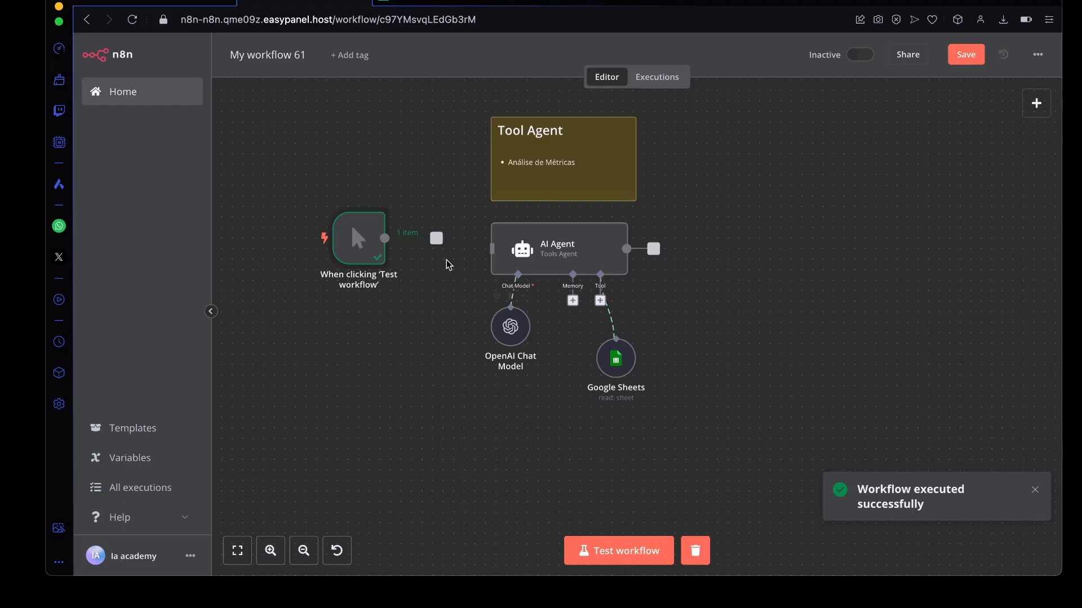
# Step: Connect the manual trigger to the AI Agent, align it with the agent and run the workflow
pyautogui.moveTo(437, 238); pyautogui.dragTo(492, 248)
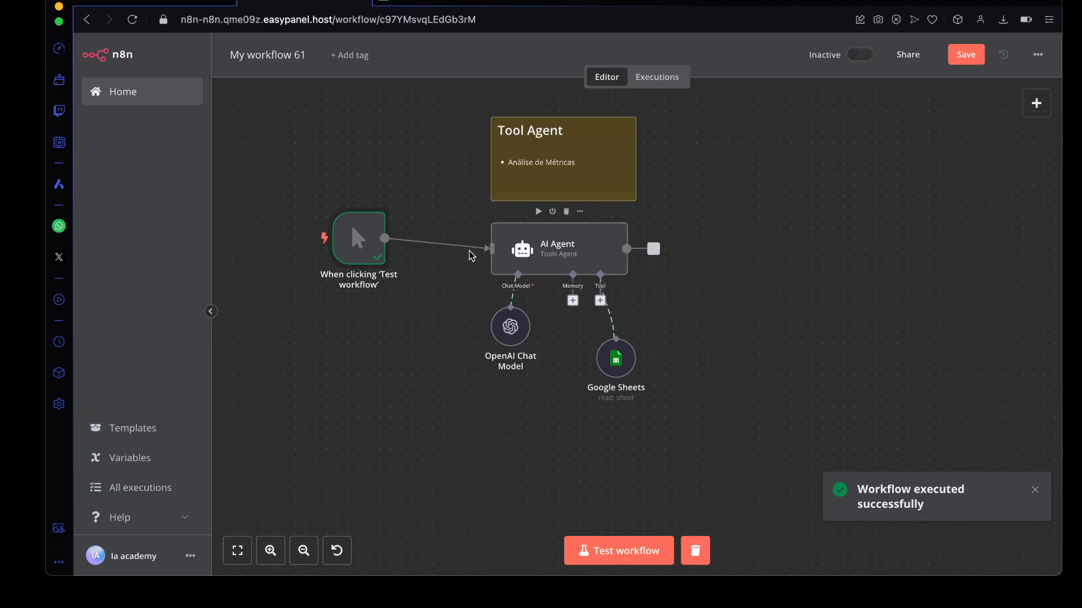
pyautogui.moveTo(361, 242); pyautogui.dragTo(392, 253)
pyautogui.click(629, 557)
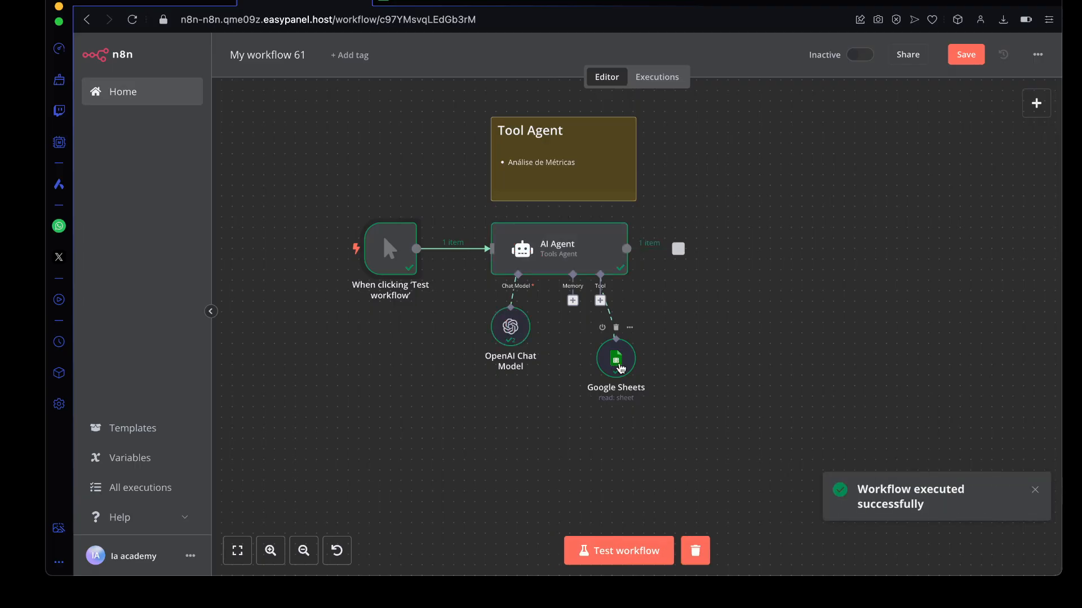
# Step: Open the AI Agent node and read its output ranking the ads by ROI and number of sales
pyautogui.scroll(5, 708, 348)
pyautogui.hscroll(-2, 705, 354)
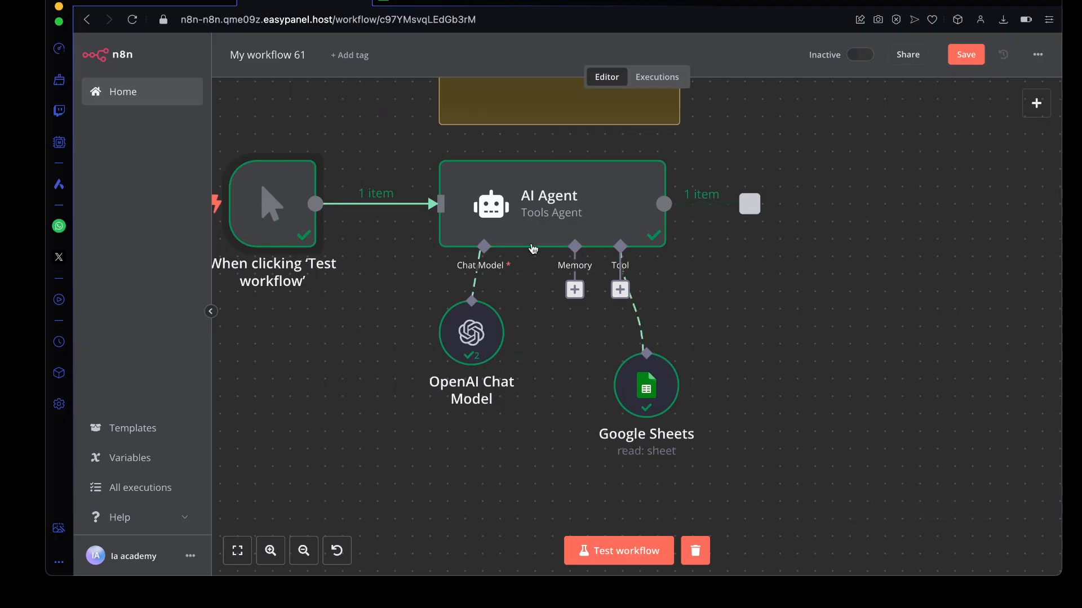
pyautogui.doubleClick(540, 228)
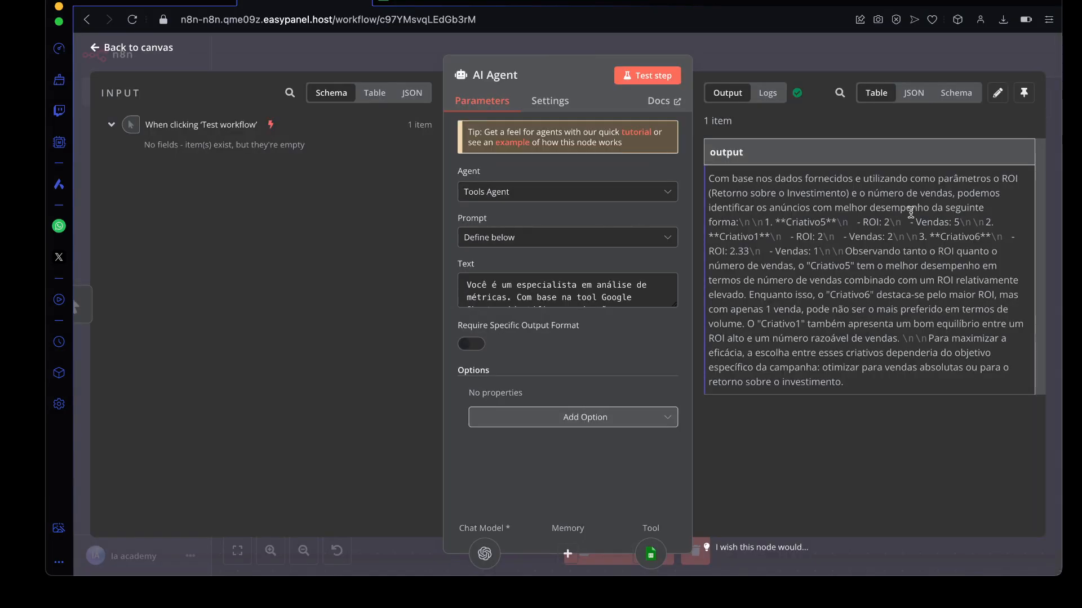
pyautogui.scroll(4, 910, 212)
pyautogui.hscroll(1, 911, 213)
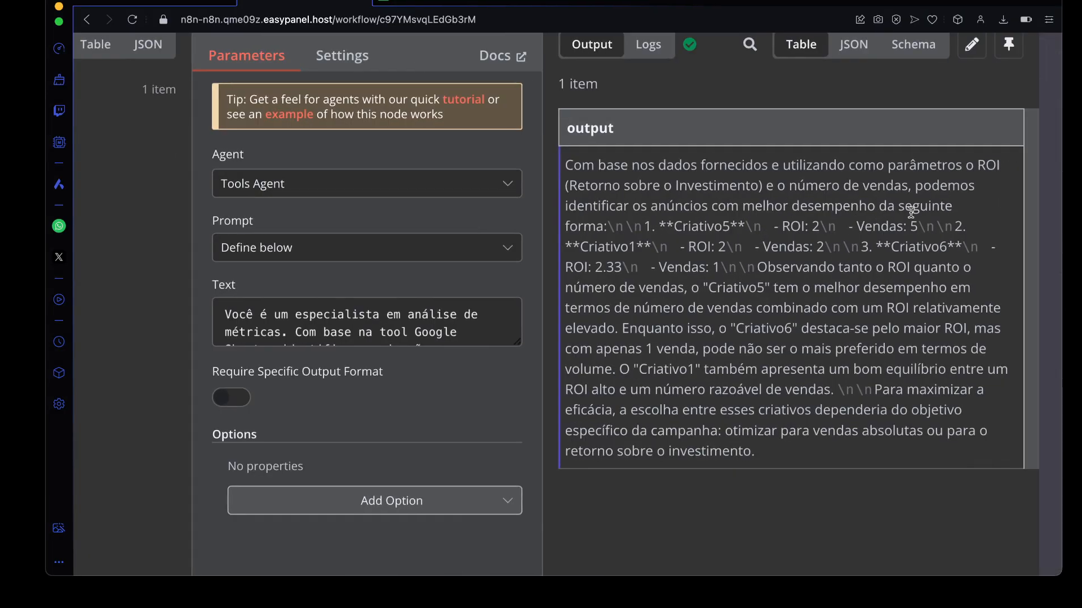
pyautogui.moveTo(755, 165); pyautogui.dragTo(789, 195)
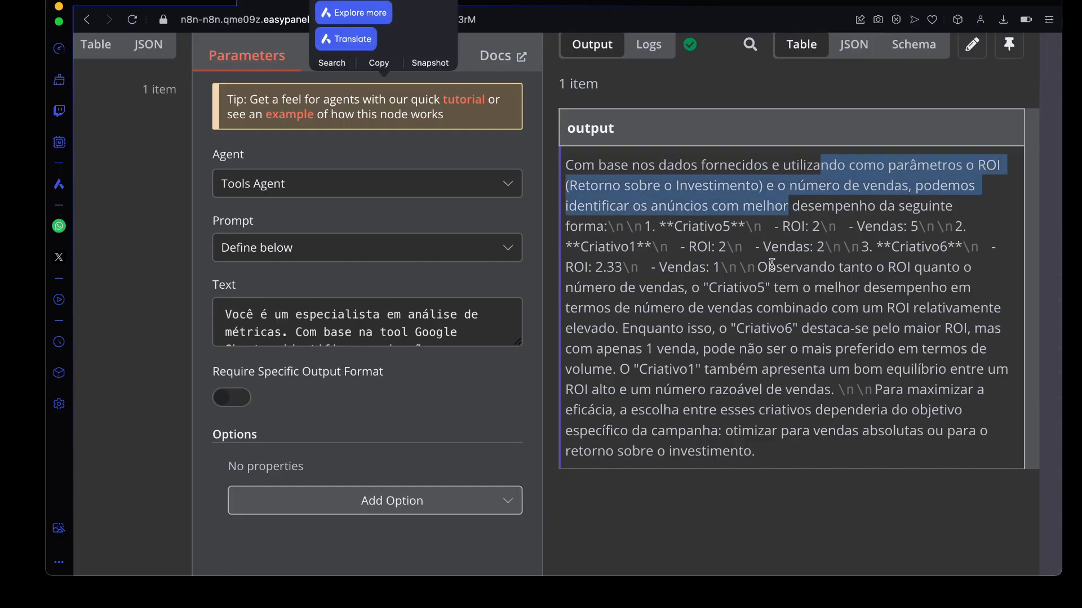
pyautogui.moveTo(768, 267); pyautogui.dragTo(902, 310)
pyautogui.click(927, 318)
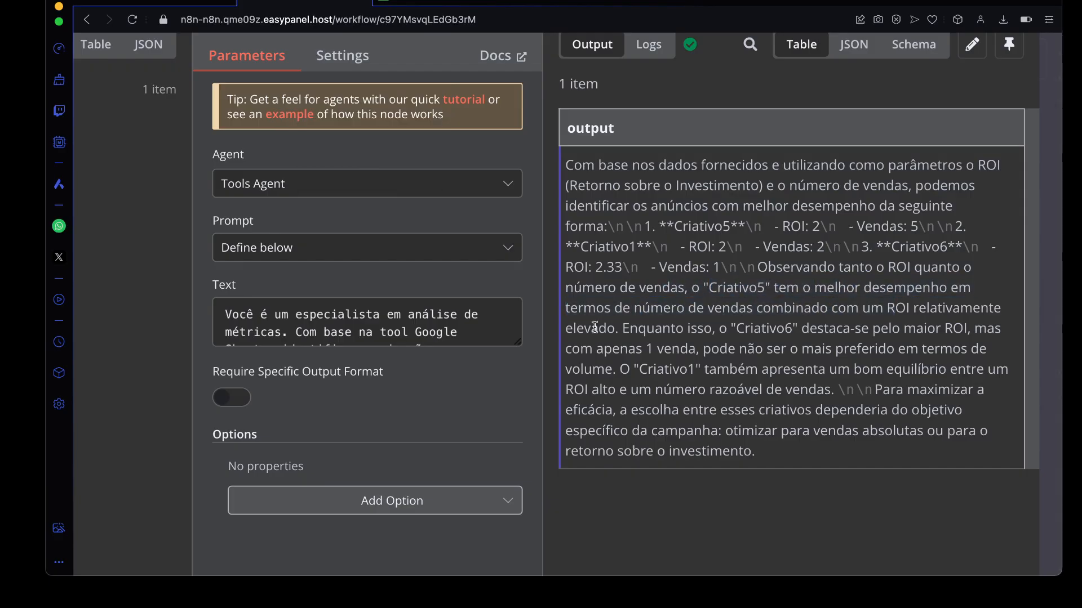
# Step: Compare the agent's answer with the Criativo5 row in the Exemplo_Agente_Metricas spreadsheet and return to the n8n workflow
pyautogui.click(445, 4)
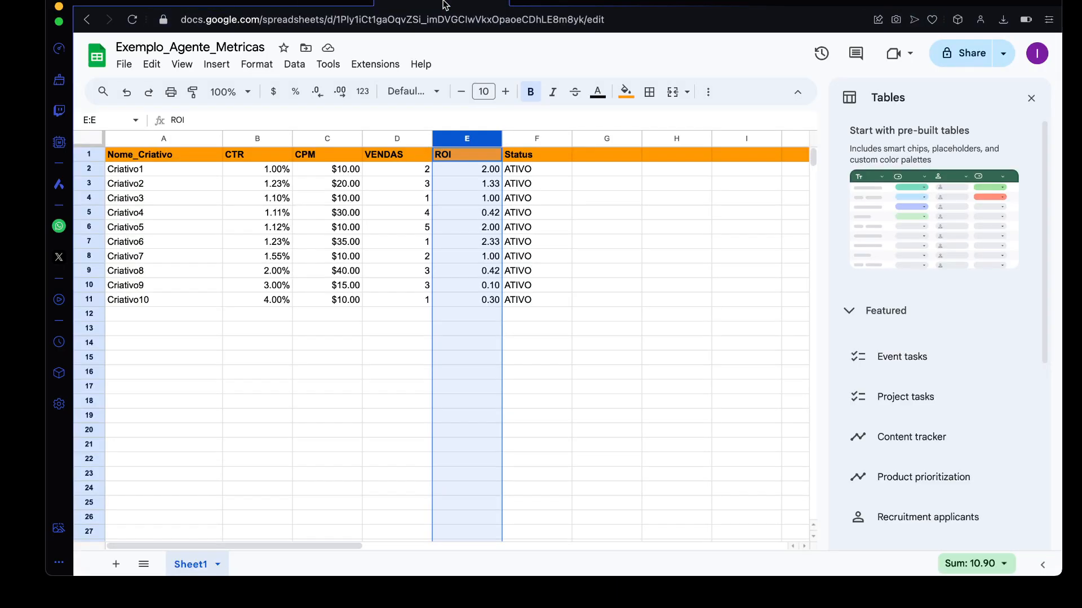
pyautogui.click(186, 200)
pyautogui.click(90, 227)
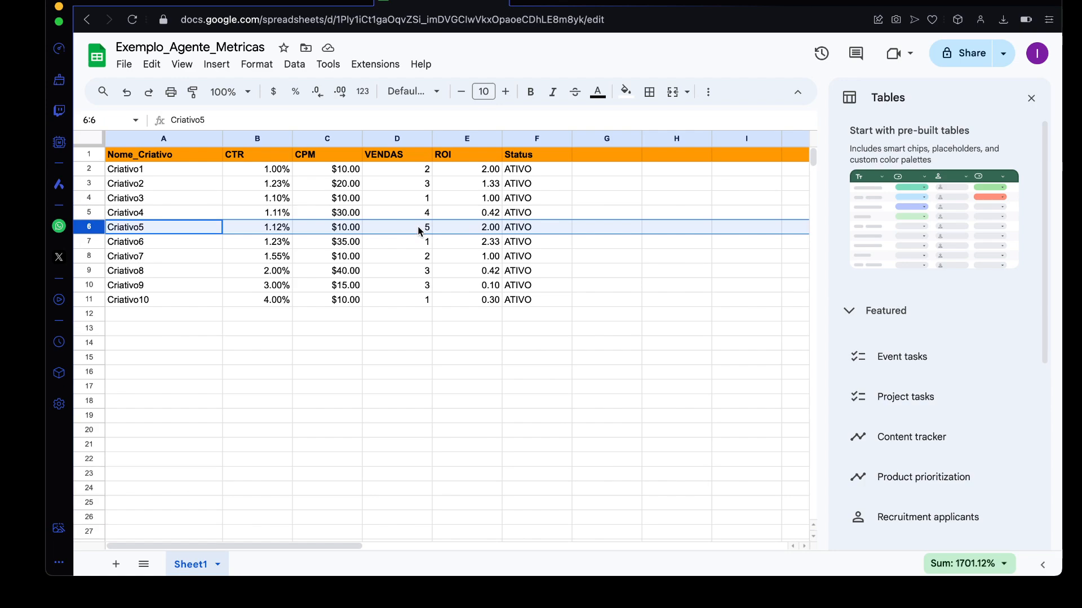
pyautogui.click(905, 598)
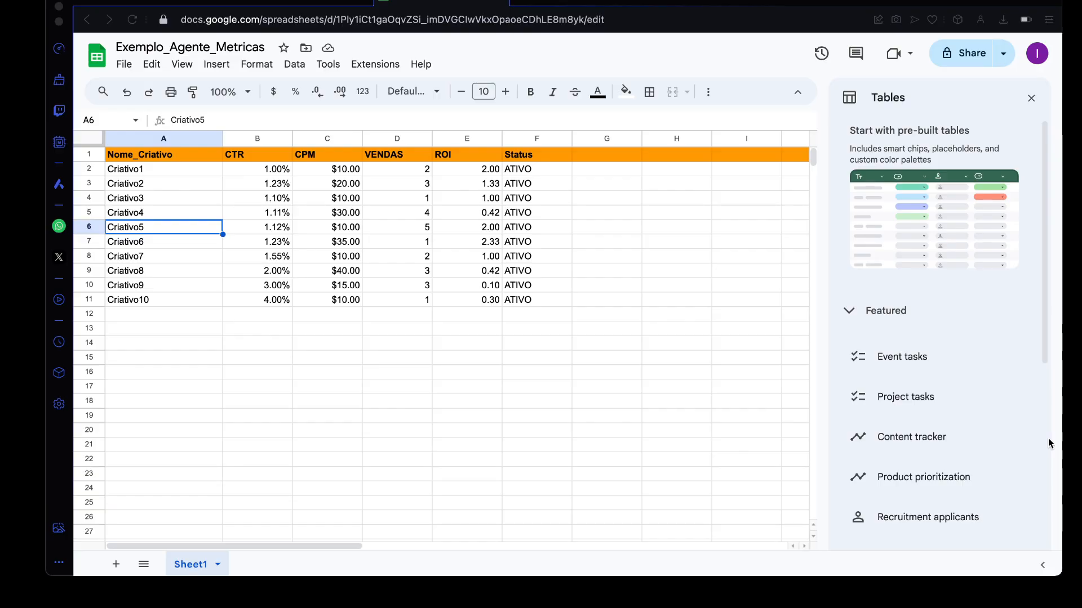
pyautogui.hotkey('ctrl', 'Tab')
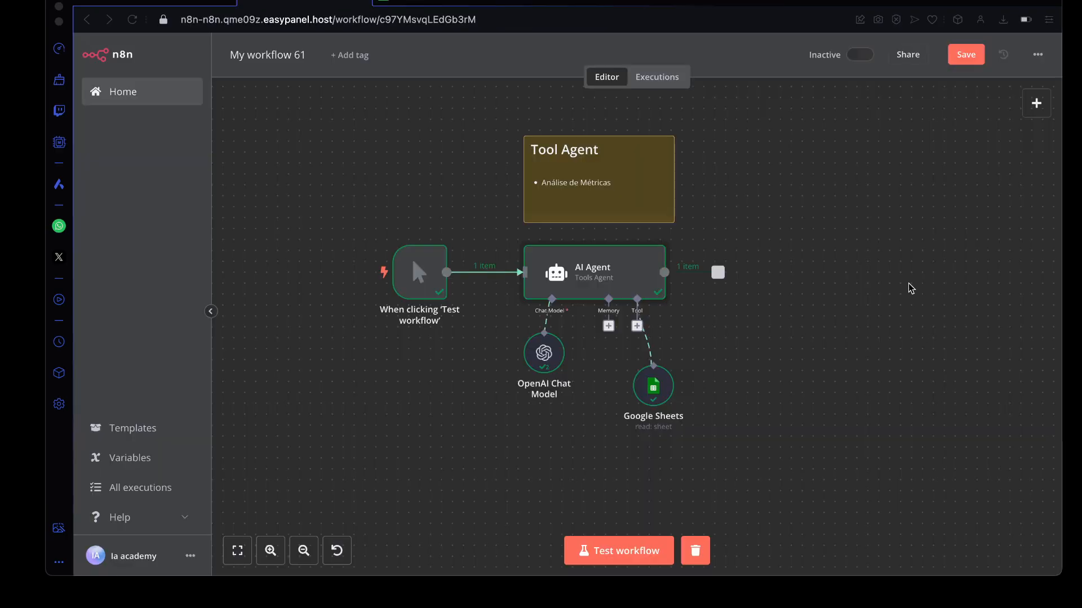